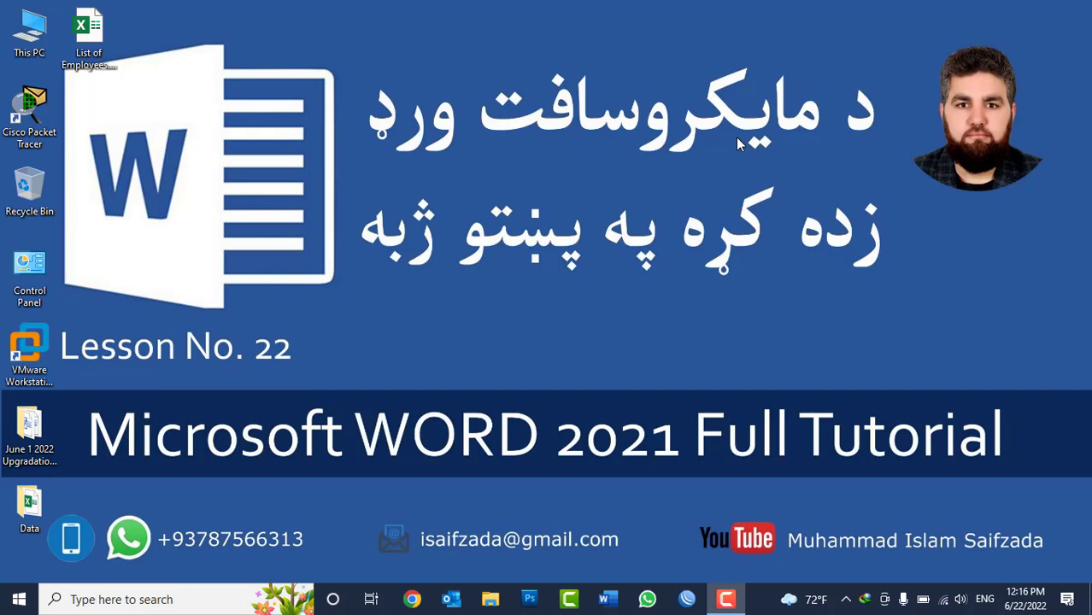
Start a new blank Word document, show the Mailings tab, then minimise Word.
right_click(515, 185)
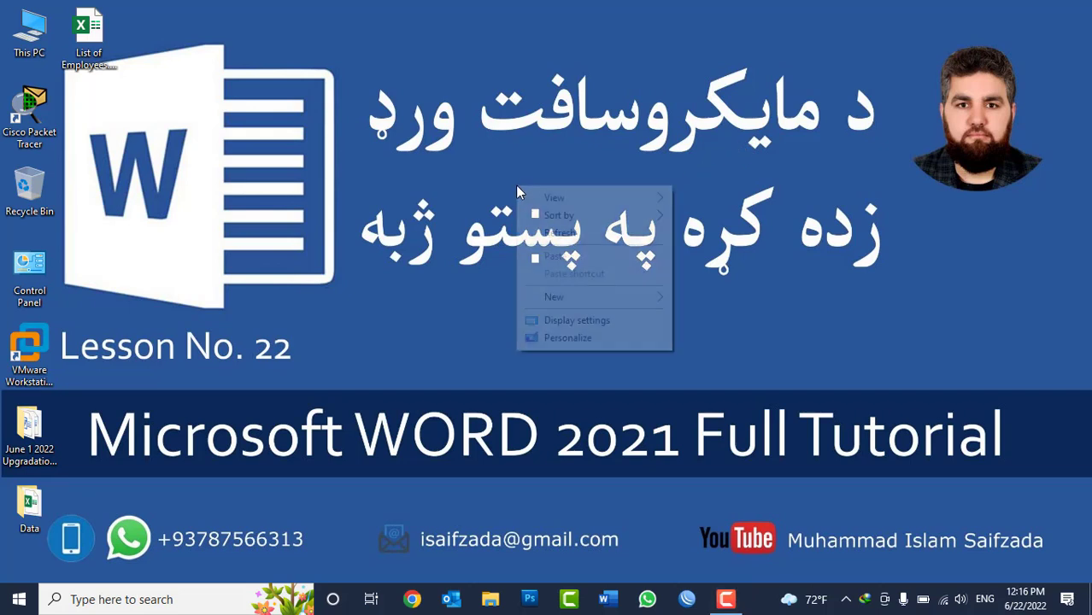
left_click(540, 229)
left_click(608, 599)
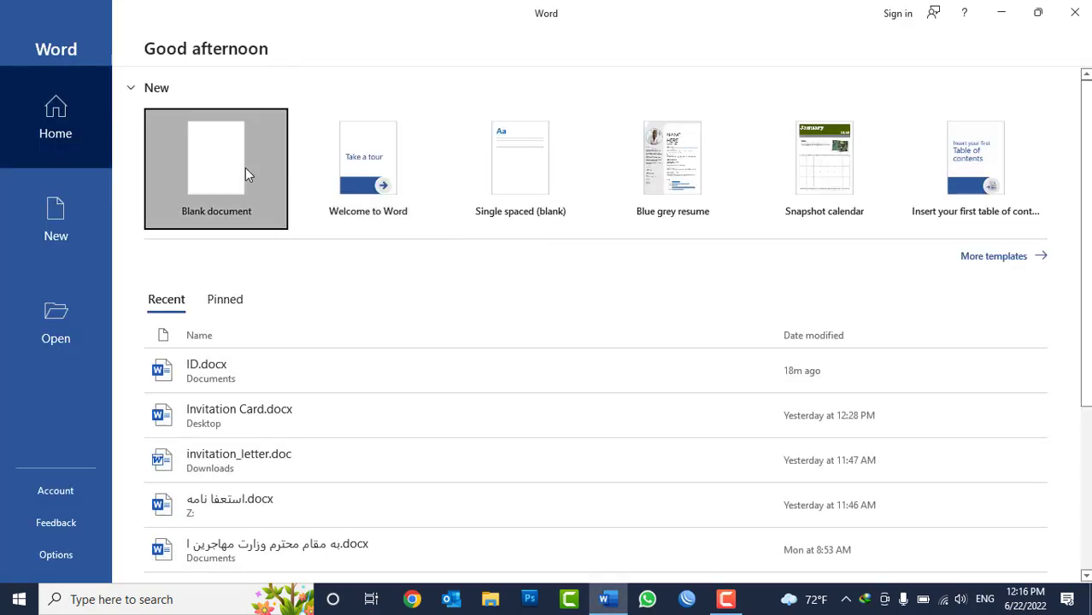
left_click(246, 169)
left_click(403, 39)
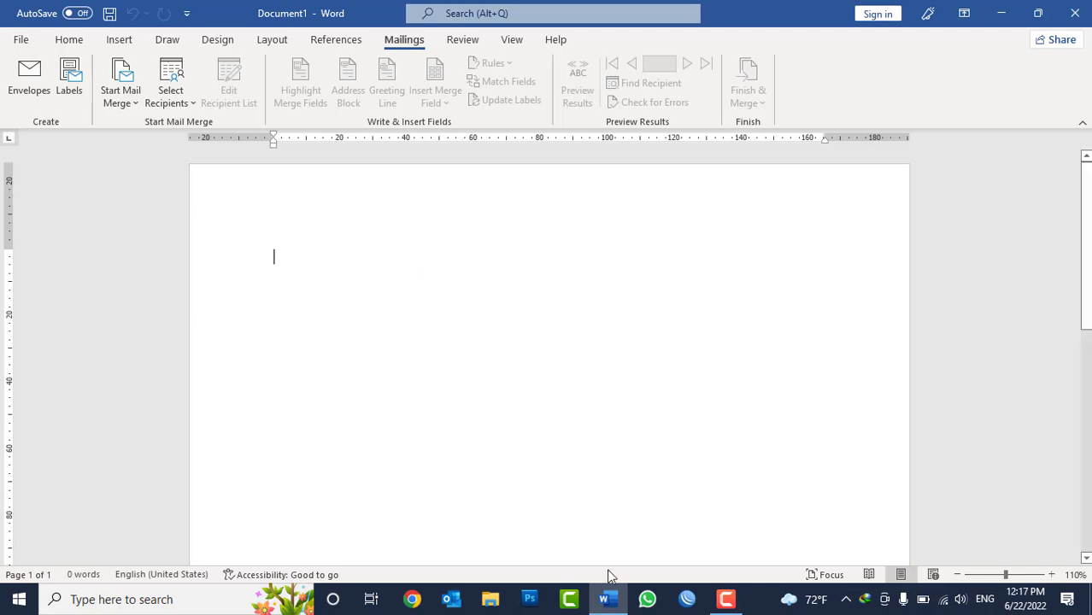
mouse_move(607, 599)
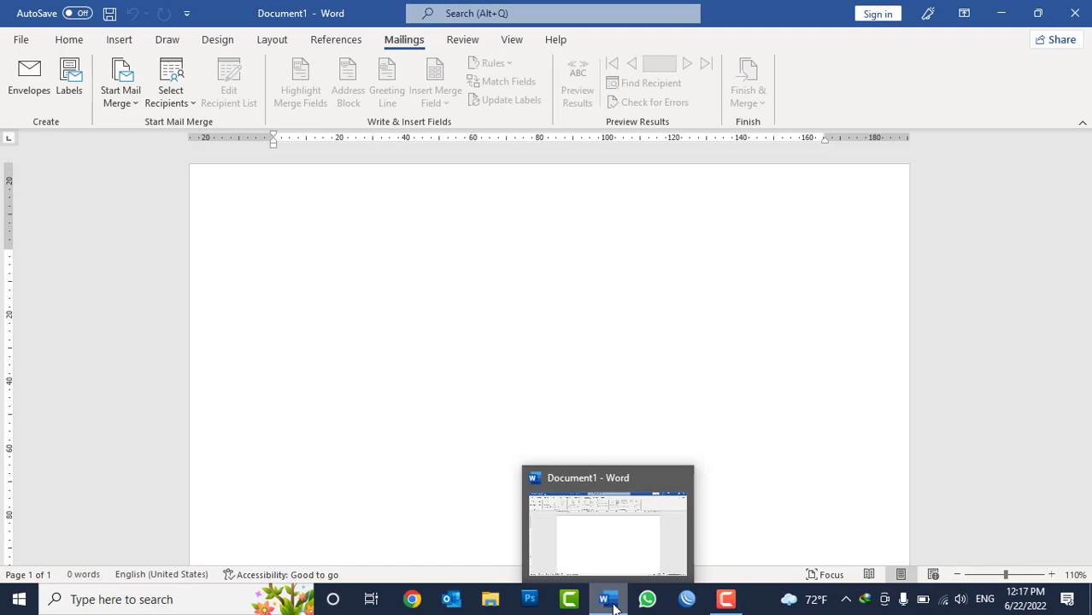
left_click(610, 603)
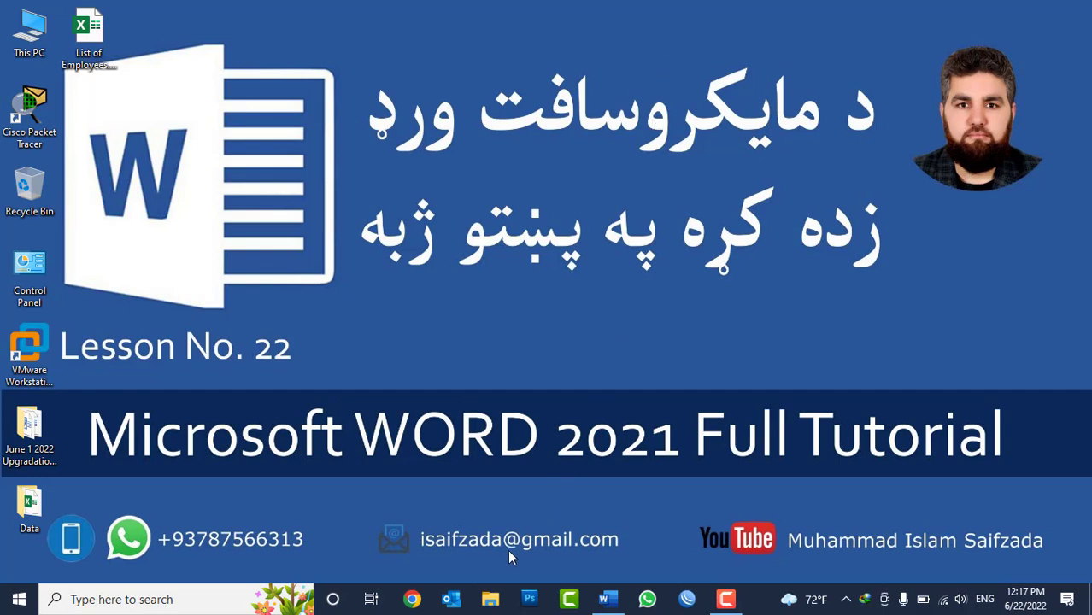
Open Chrome and go to google.com.
left_click(414, 597)
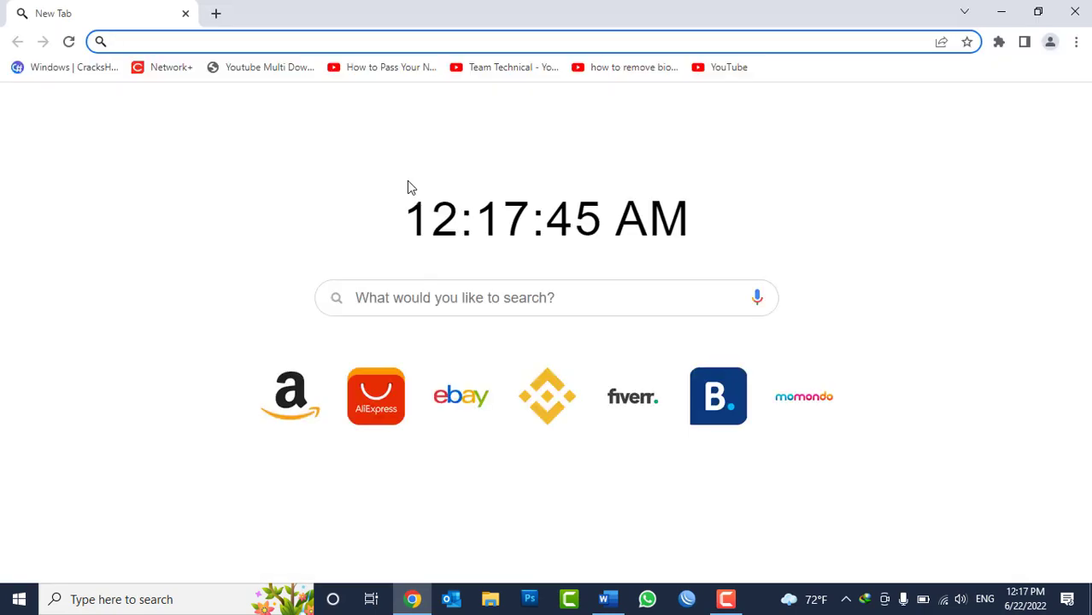
type("google")
key("Return")
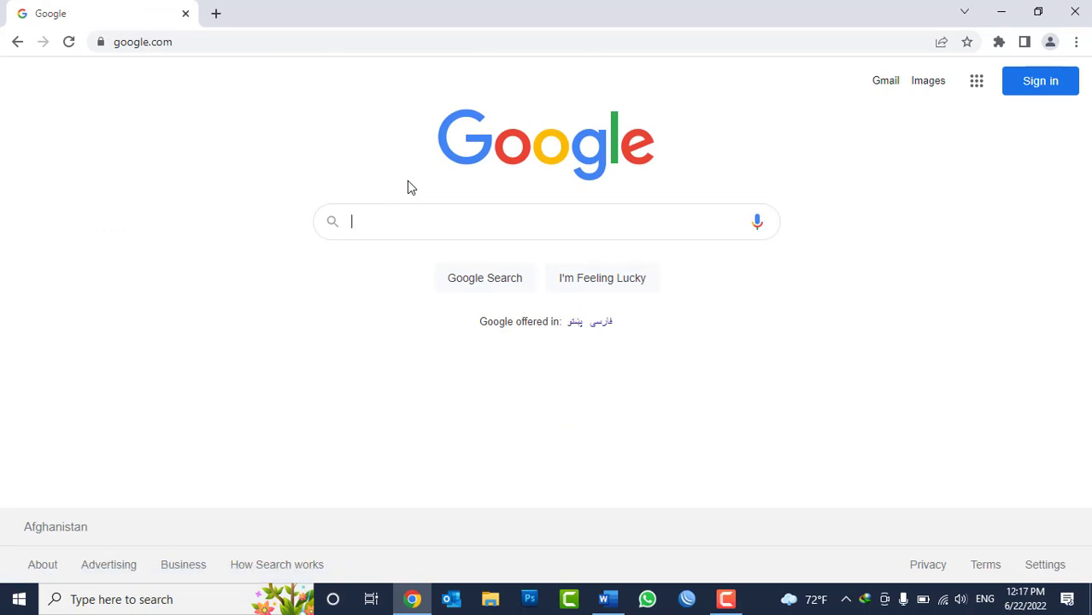
Search Google for 'LandScap ID Card Standard Size'.
type("ID")
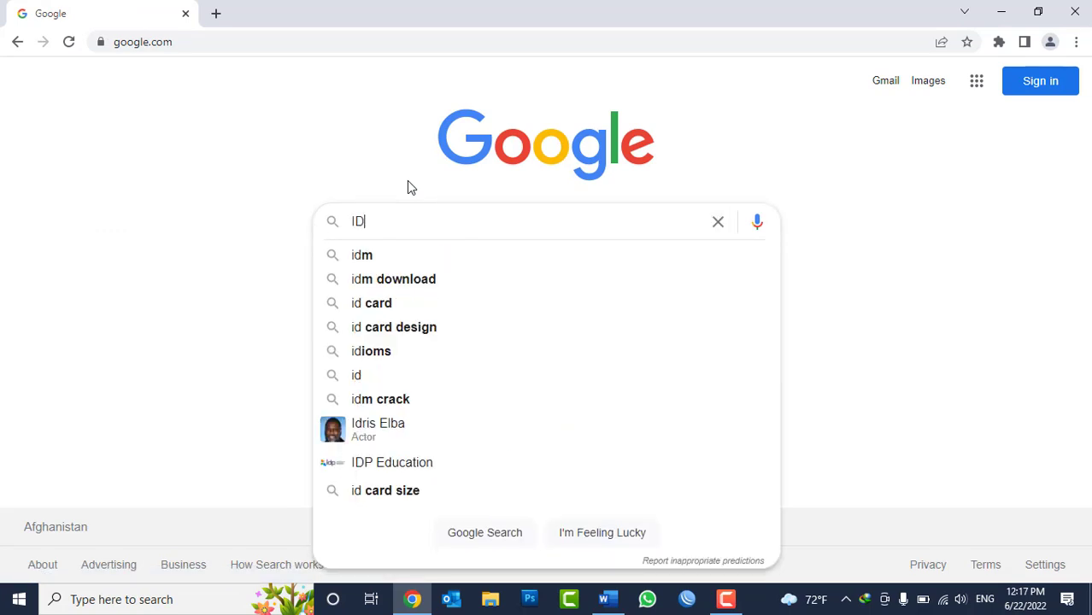
type(" Car")
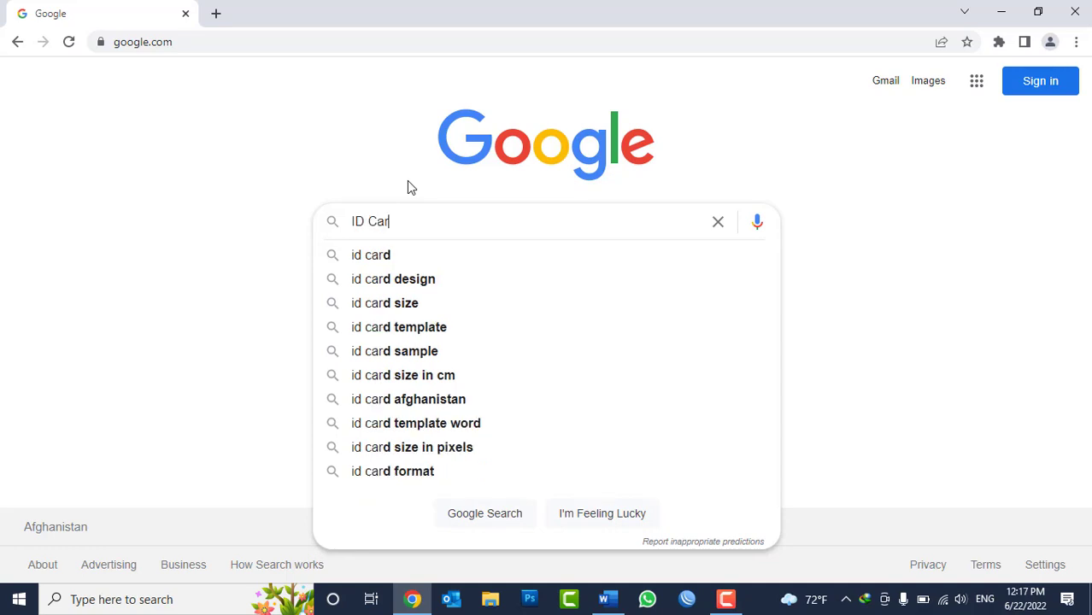
key("ctrl+a")
key("BackSpace")
type("Land")
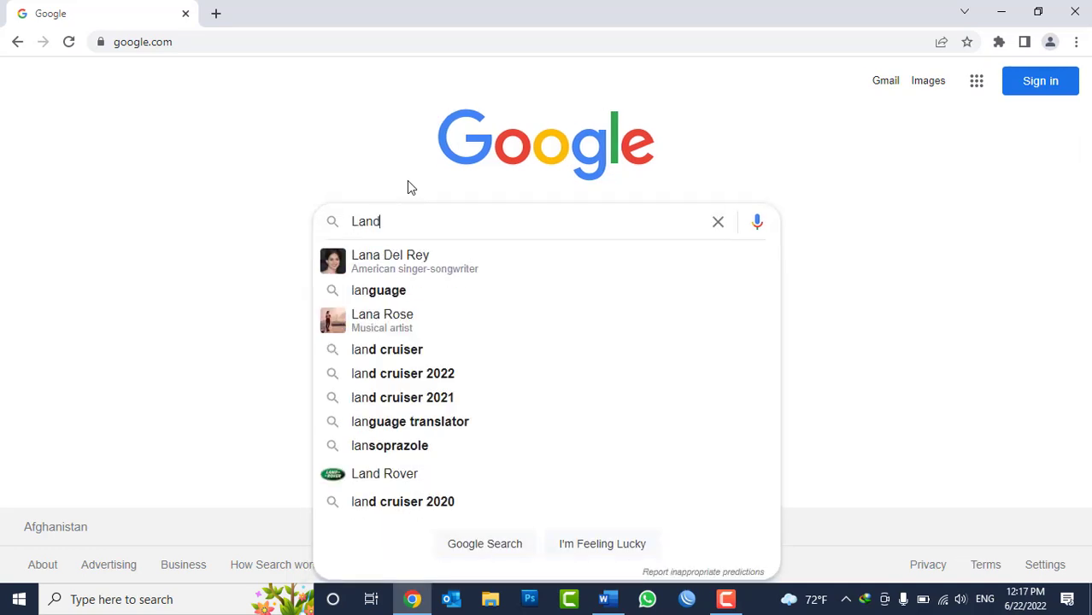
type("Scap ID ")
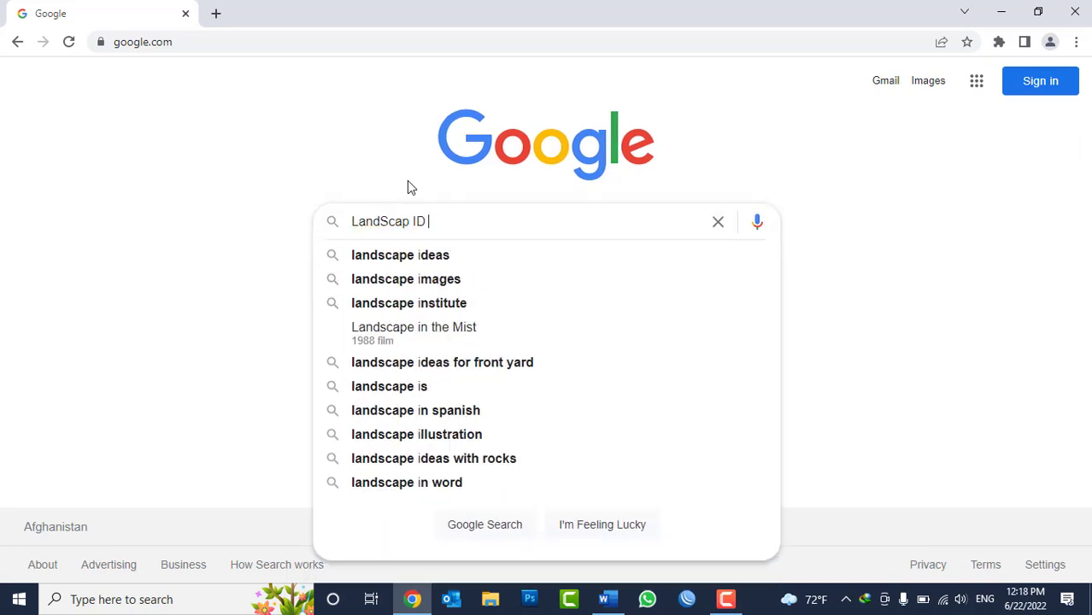
type("Card ")
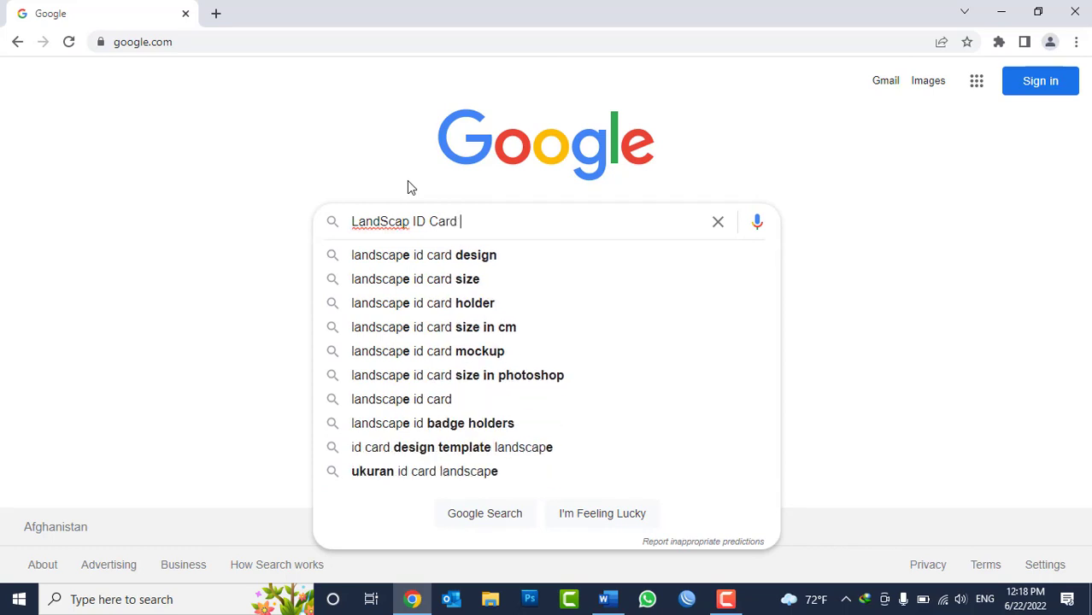
type("Standar")
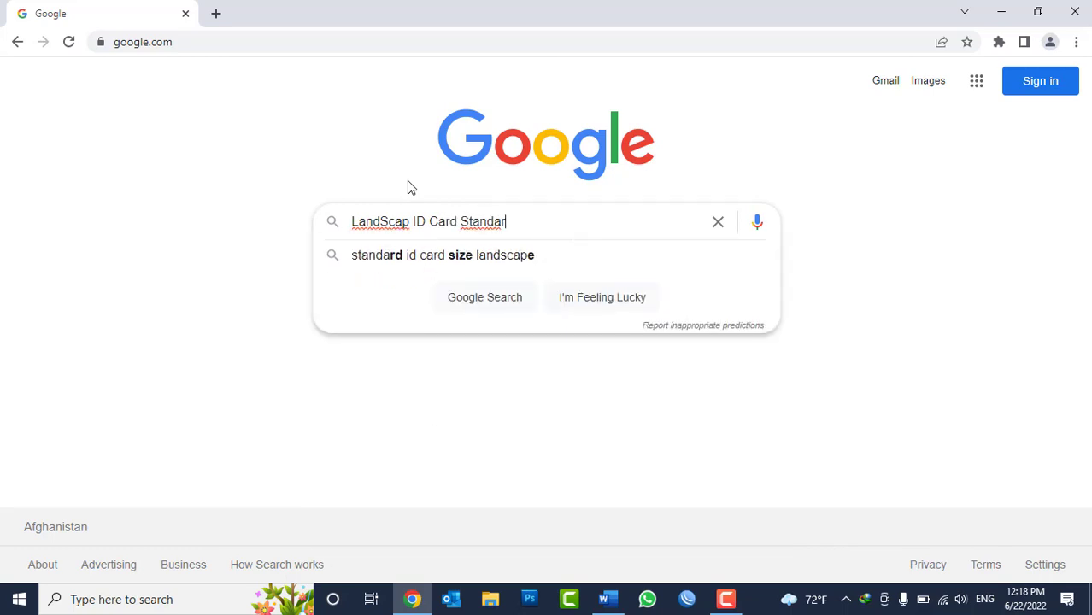
type("d Sa")
key("BackSpace")
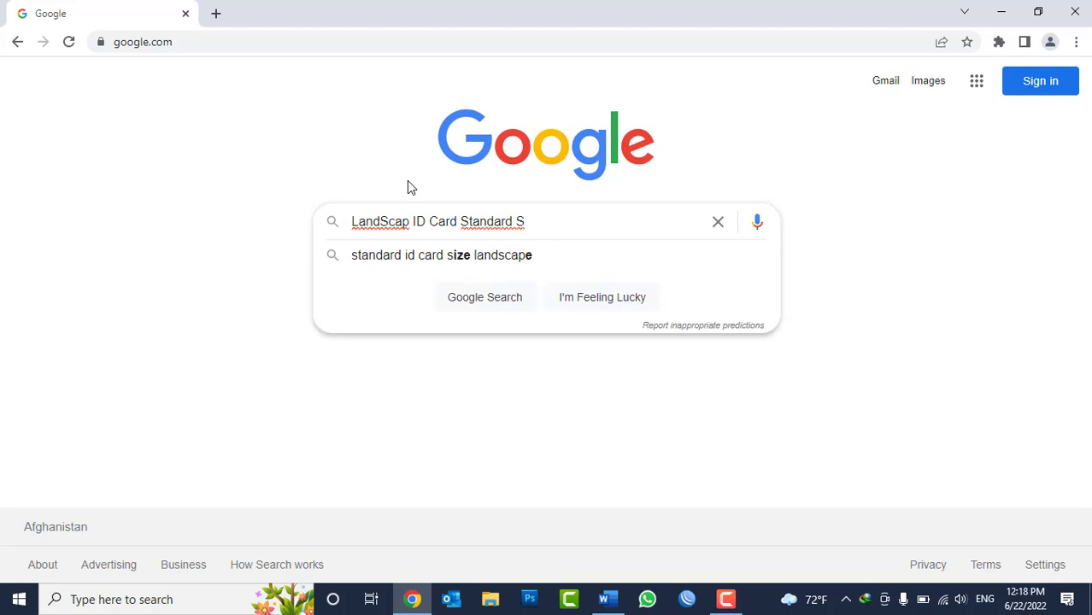
type("ize")
key("Return")
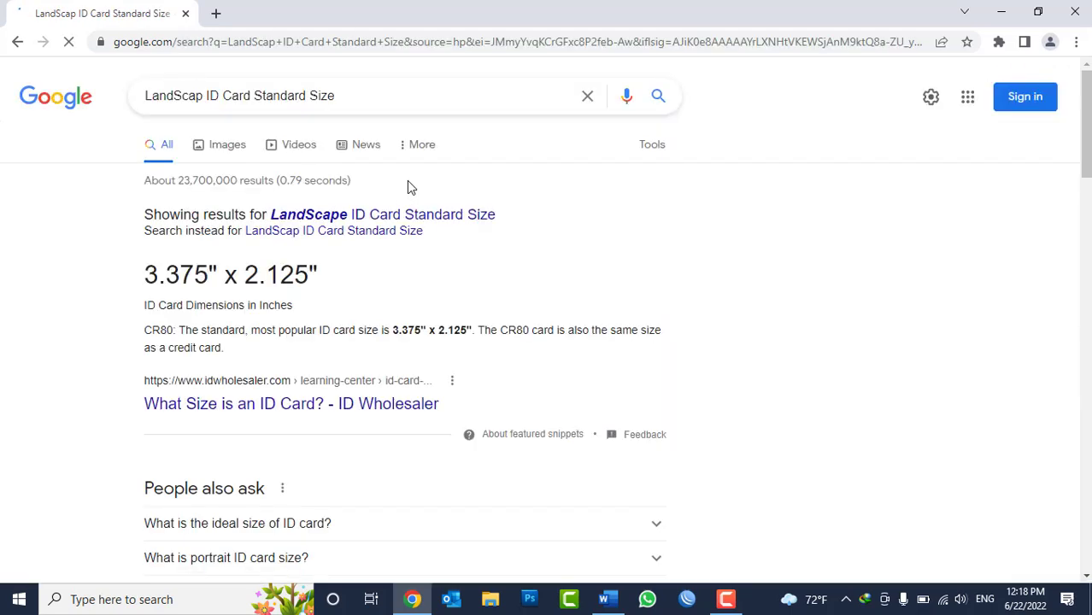
Rerun the search with the 'LandScape' spelling, highlight the 3.375" width, and return to Word.
left_click(458, 215)
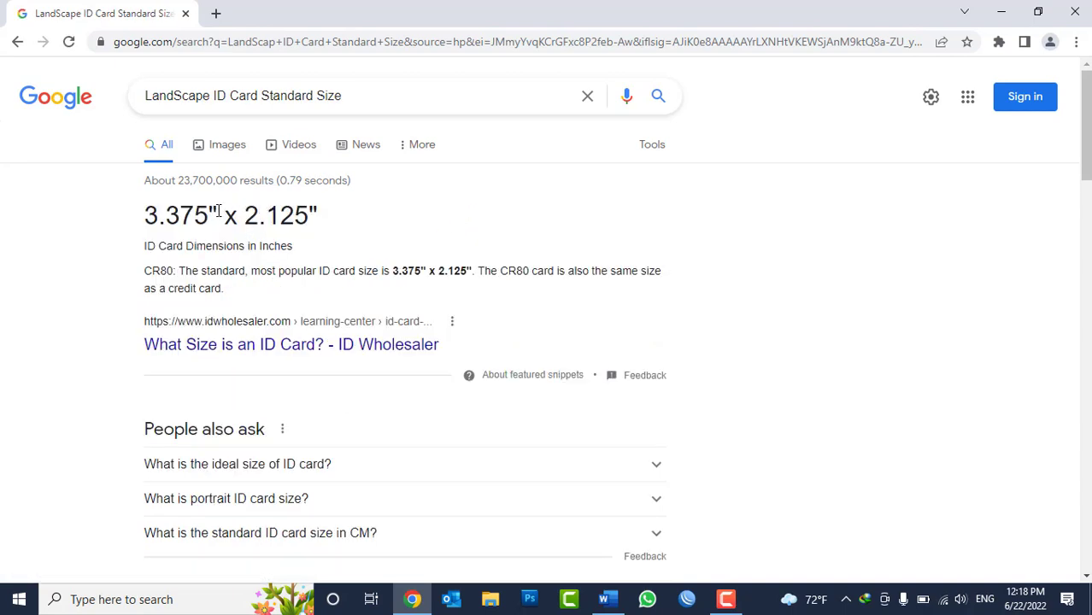
left_click_drag(219, 211, 144, 221)
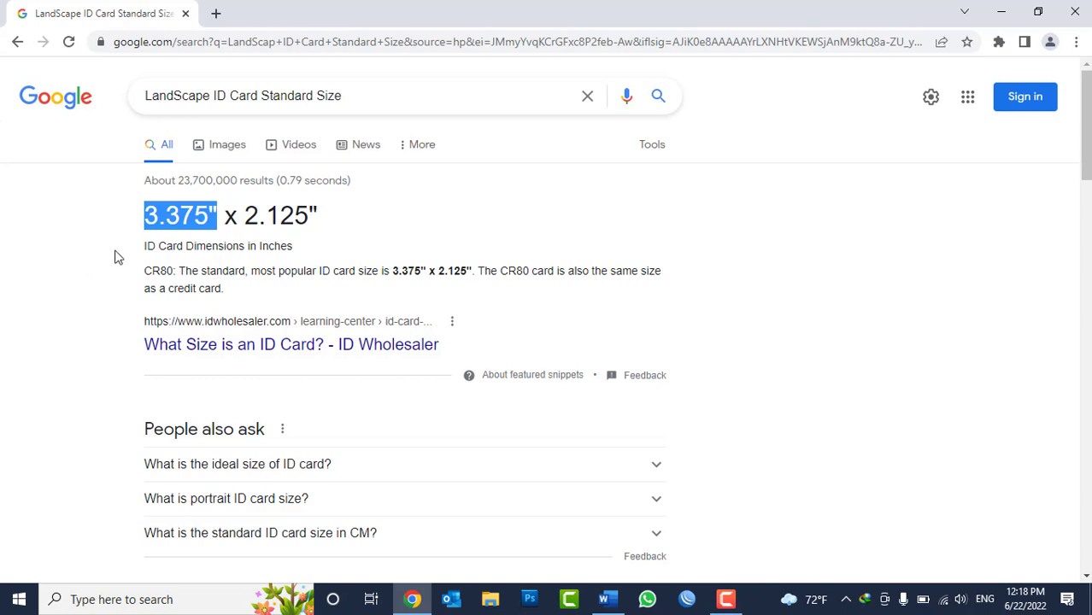
left_click(178, 216)
double_click(178, 215)
left_click(175, 216)
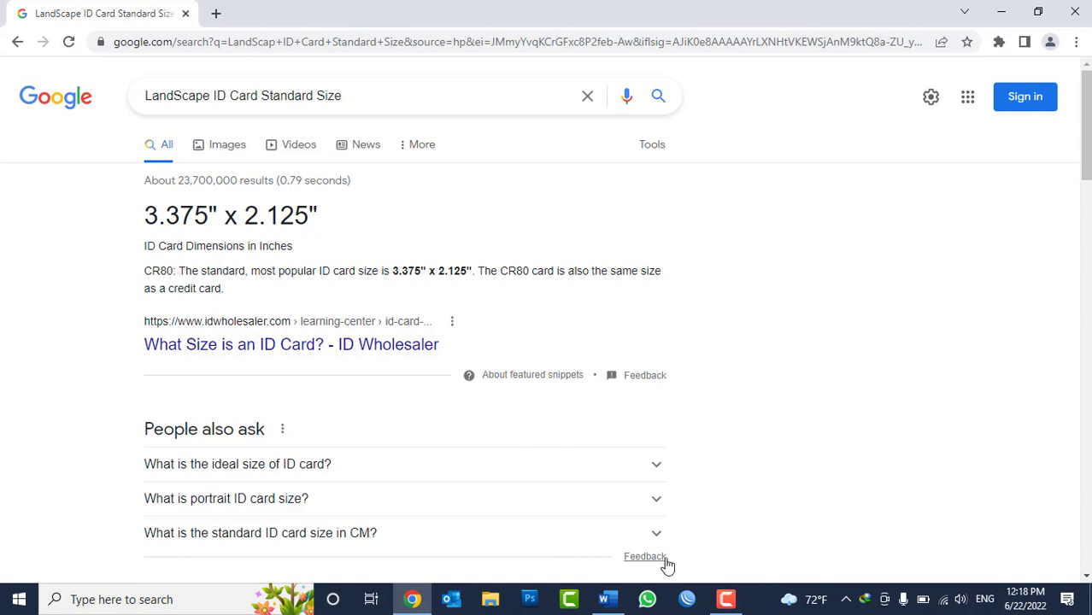
left_click(608, 599)
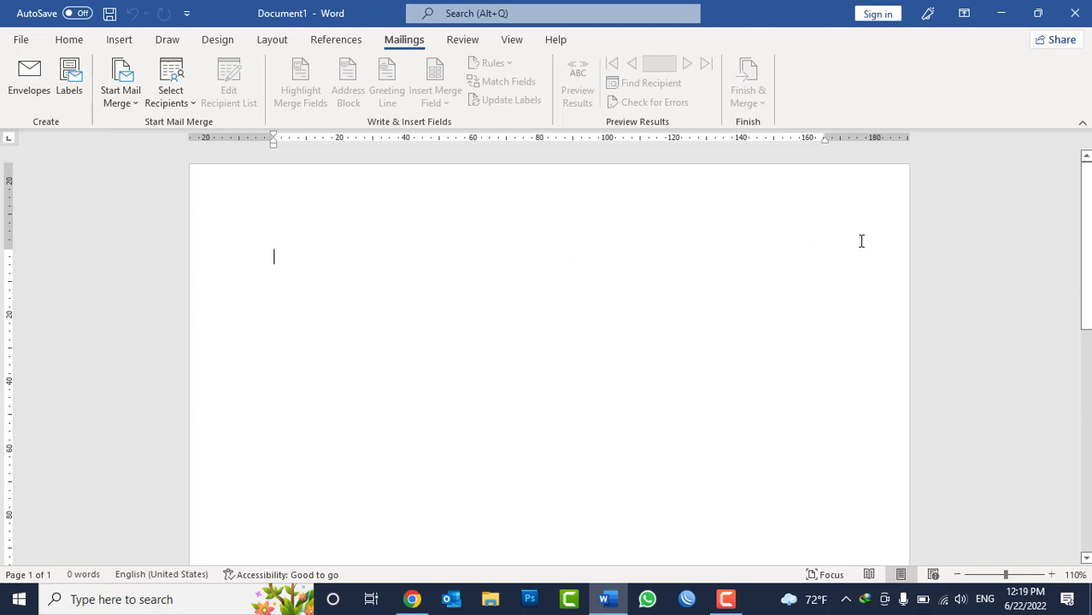
Insert an empty 2x2 table into the page and select the whole table.
scroll(585, 325, "down", 5)
scroll(614, 434, "down", 3)
scroll(623, 443, "down", 2)
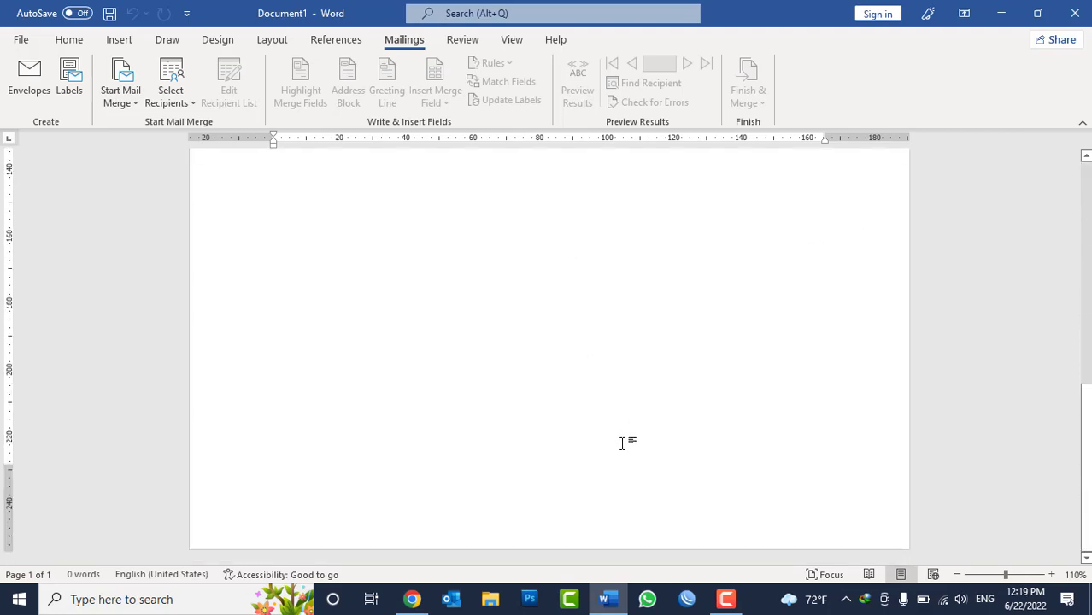
scroll(622, 443, "up", 5)
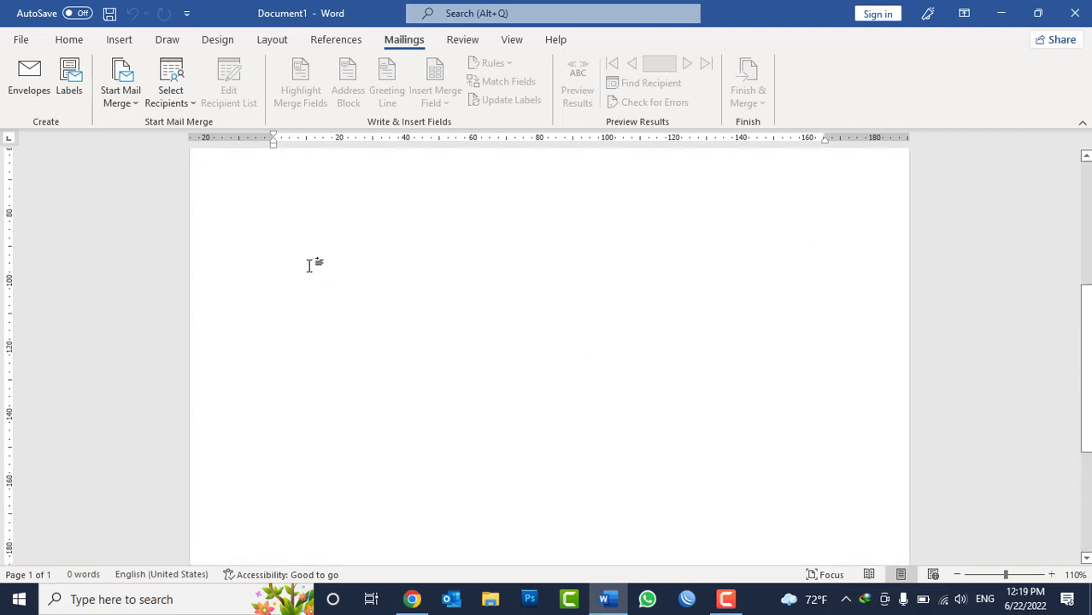
left_click(126, 40)
left_click(123, 106)
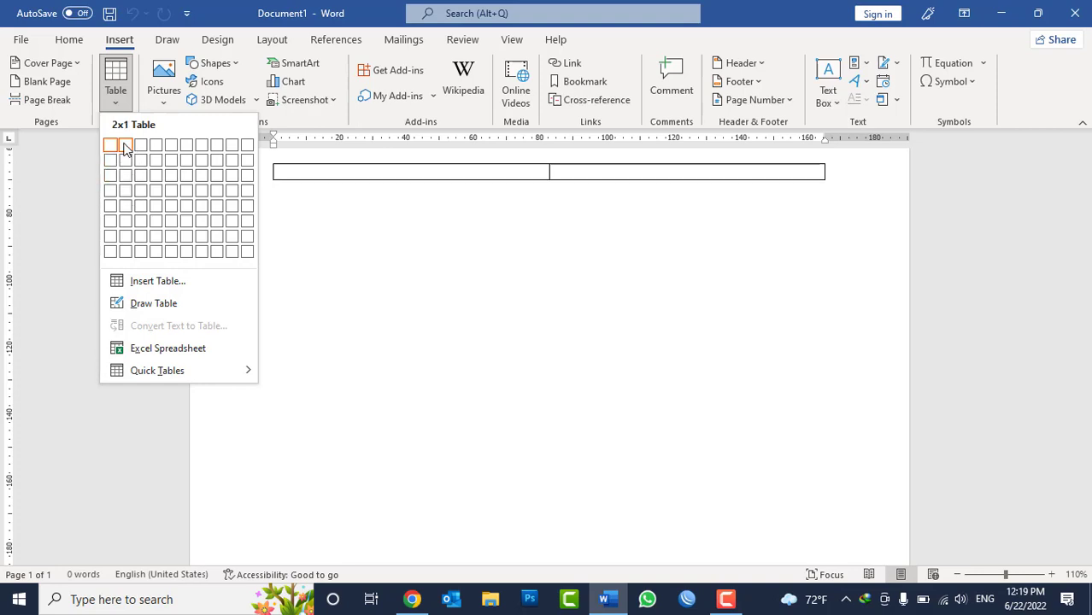
left_click(125, 160)
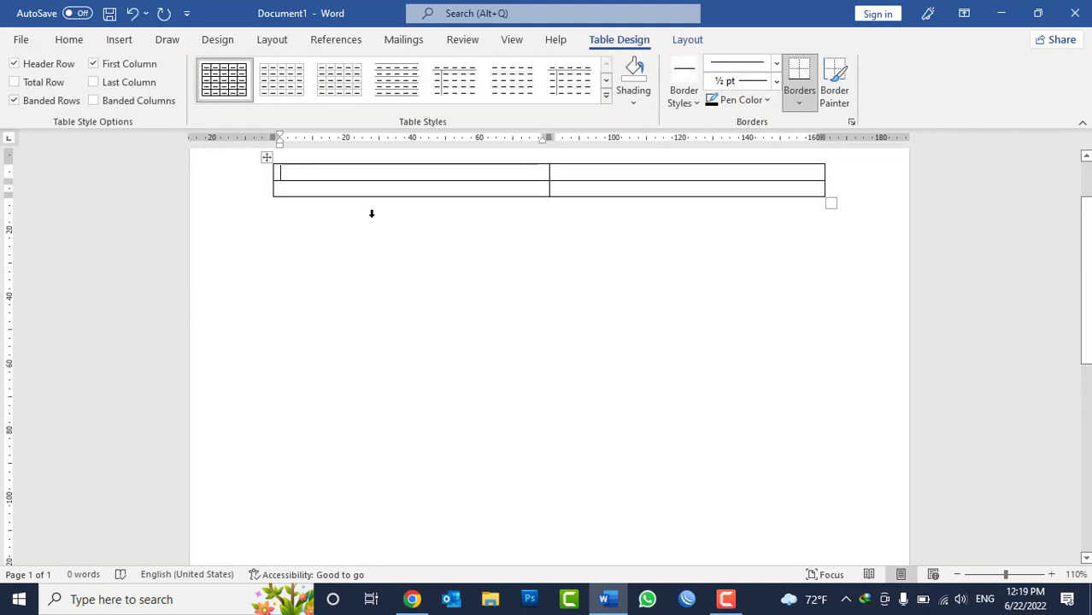
scroll(372, 214, "up", 2)
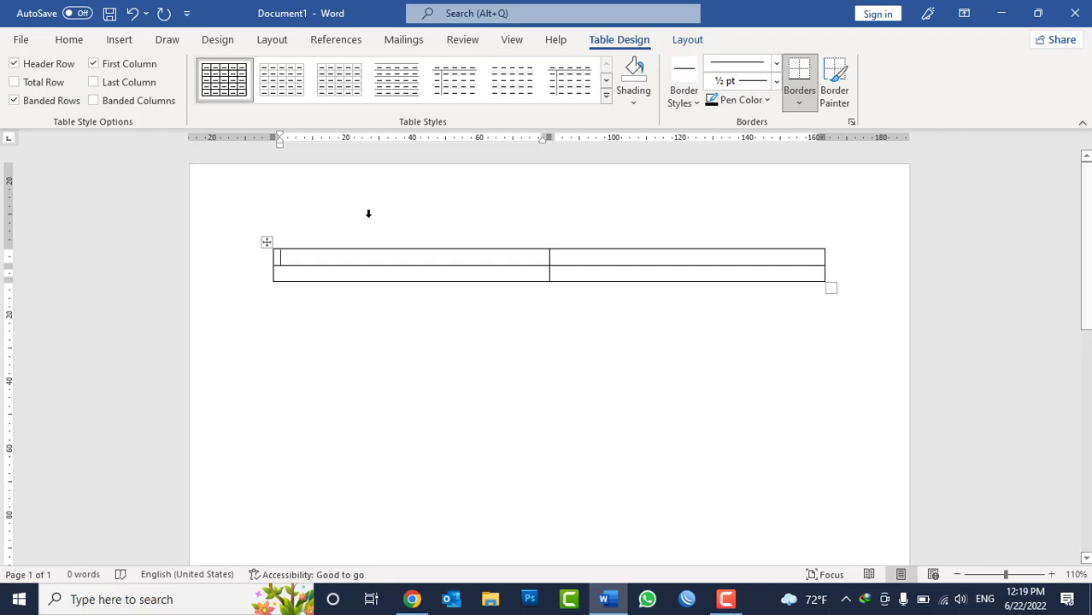
left_click(269, 243)
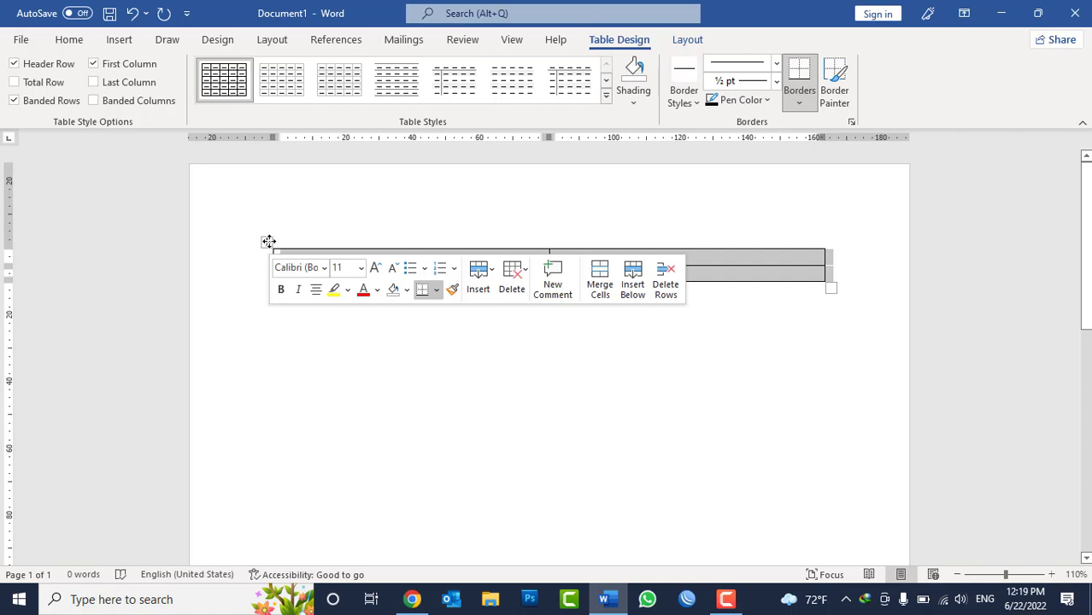
left_click(701, 43)
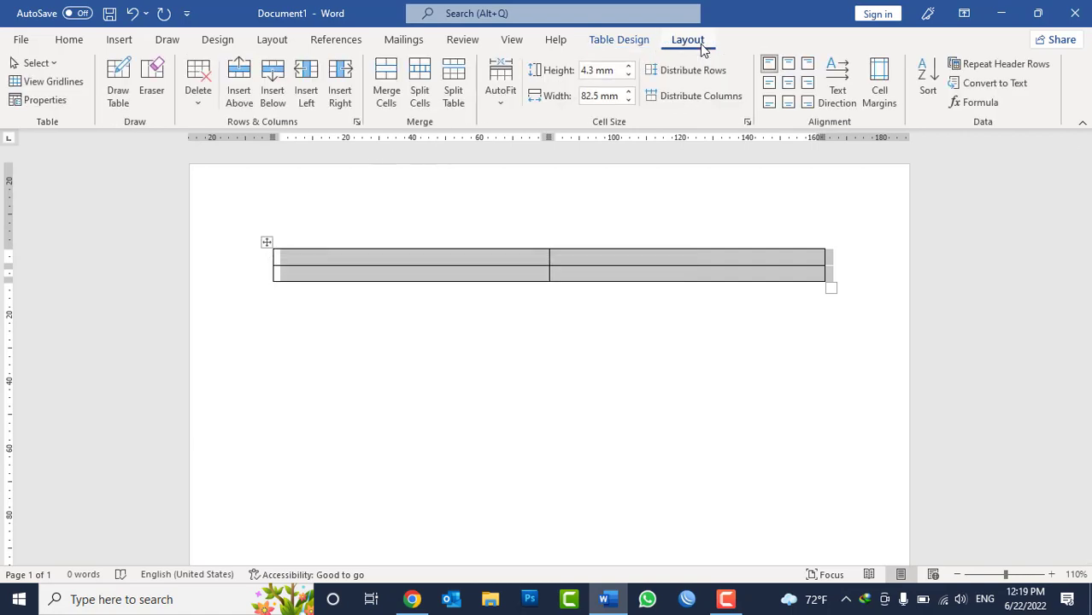
Check the table's row and column sizes in Table Properties (82.5 mm width), then cancel.
left_click(45, 103)
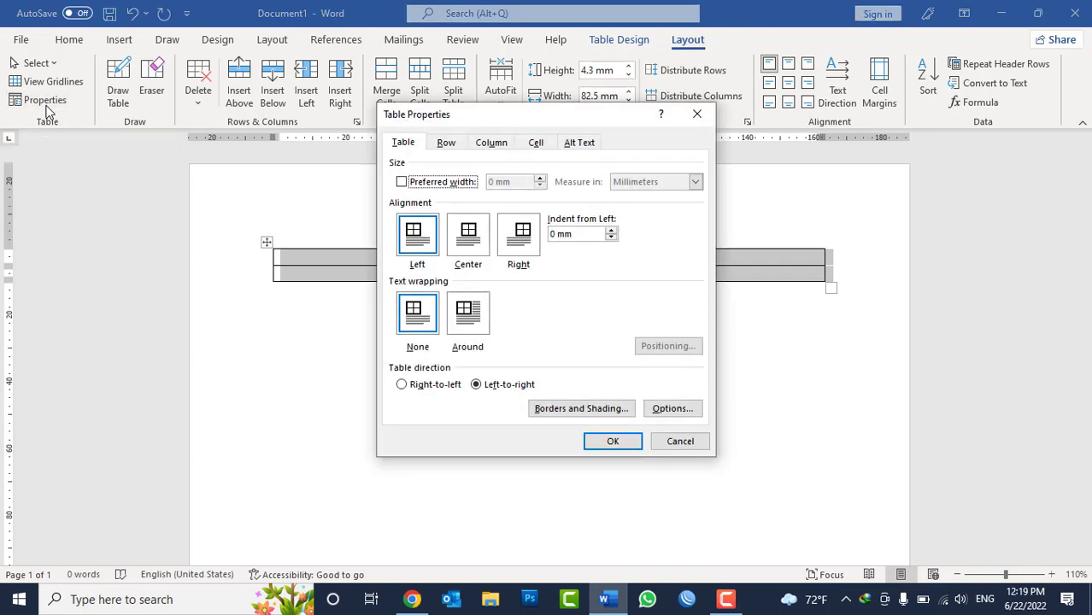
left_click(456, 144)
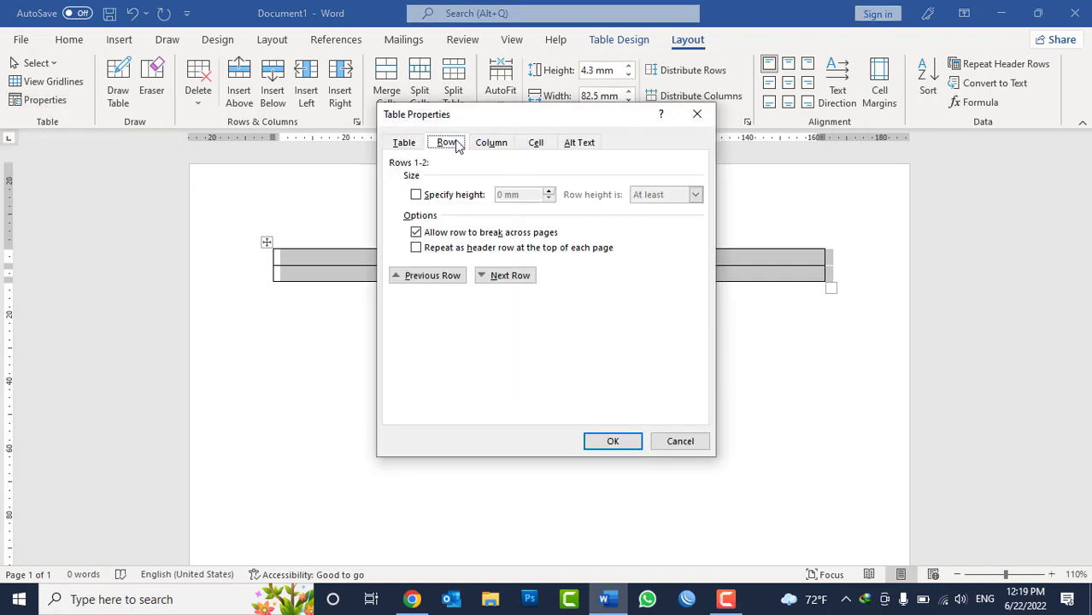
left_click(472, 144)
left_click(448, 143)
left_click_drag(473, 110, 607, 109)
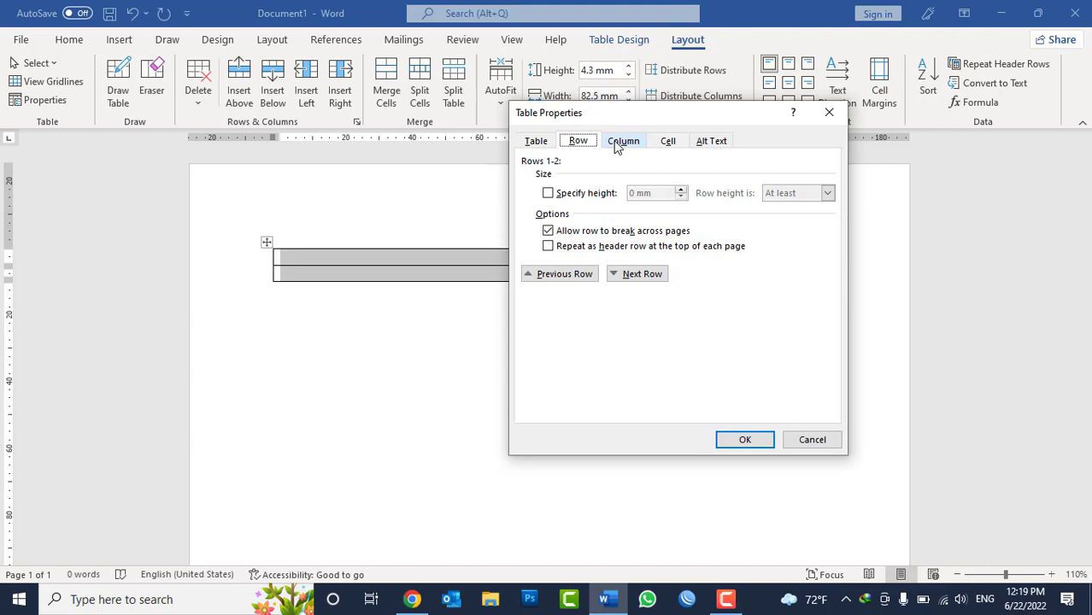
left_click(617, 145)
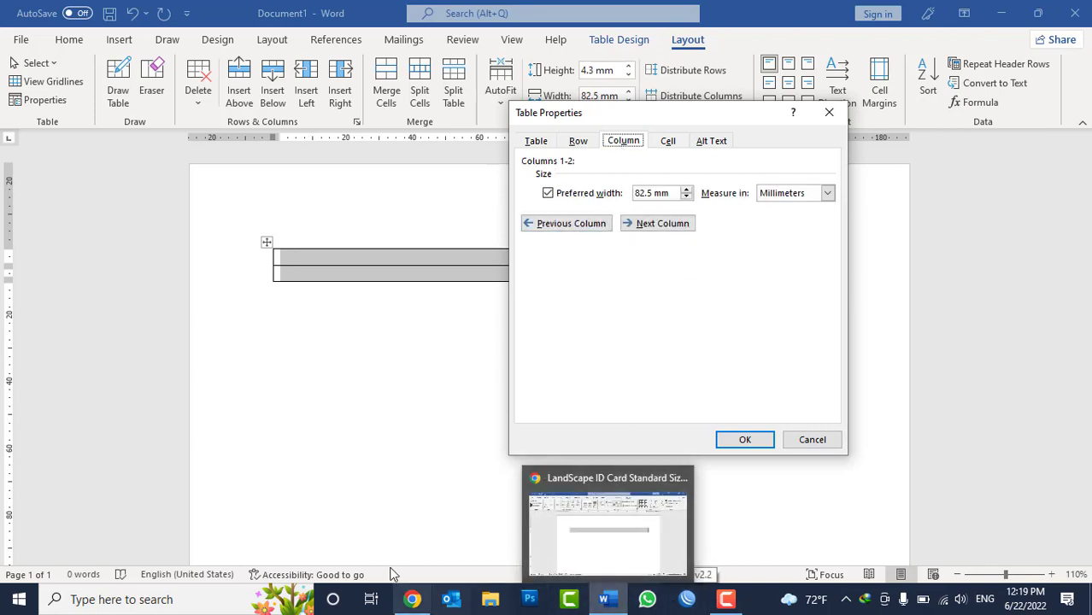
left_click(413, 601)
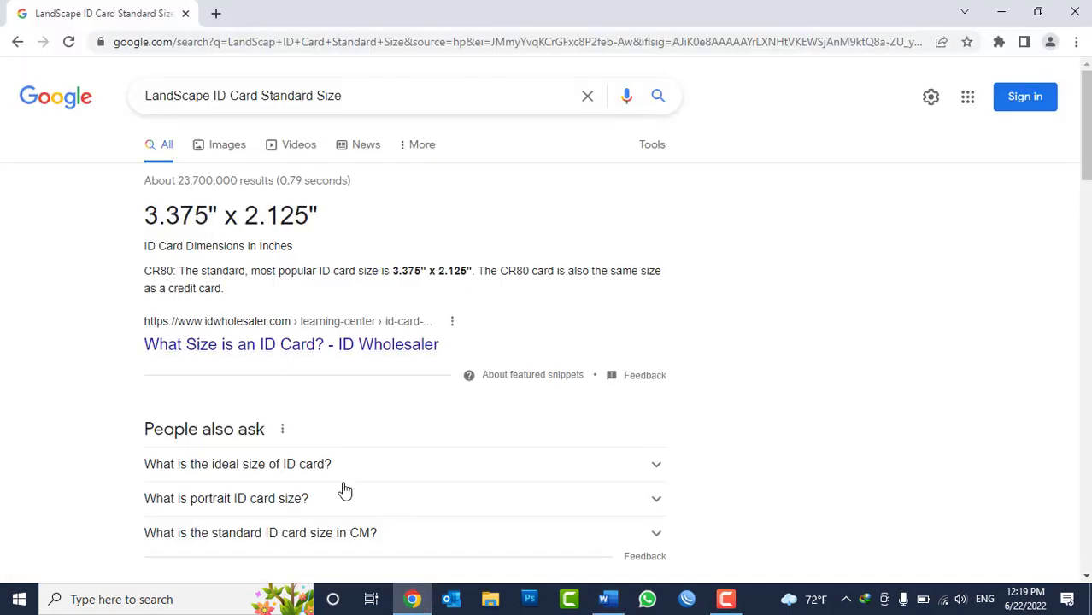
left_click(412, 600)
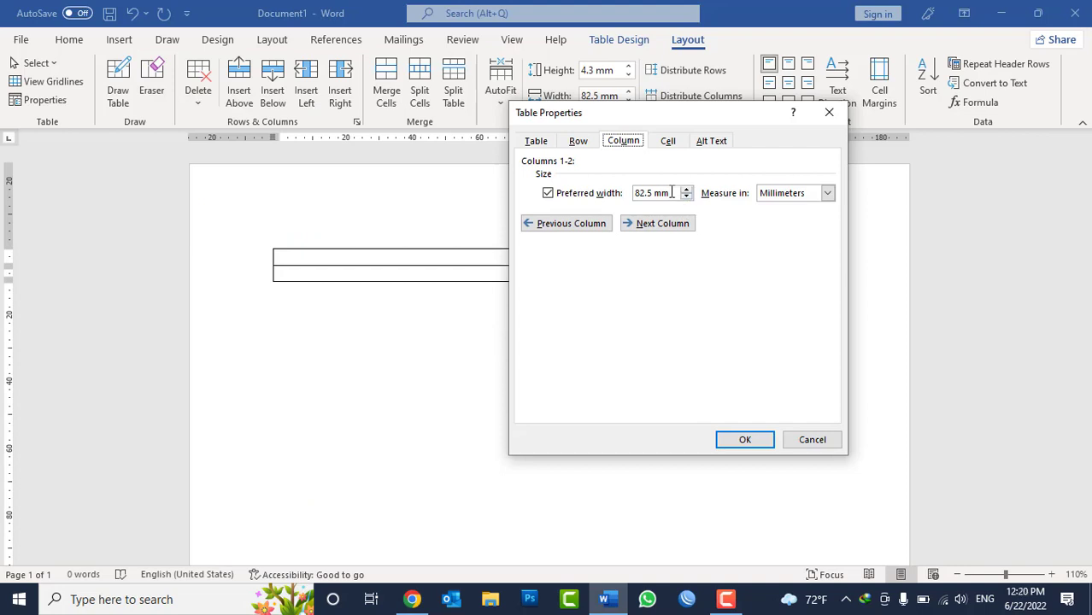
left_click(821, 440)
Change Word's 'Show measurements in units of' option to Inches in Advanced options.
left_click(33, 41)
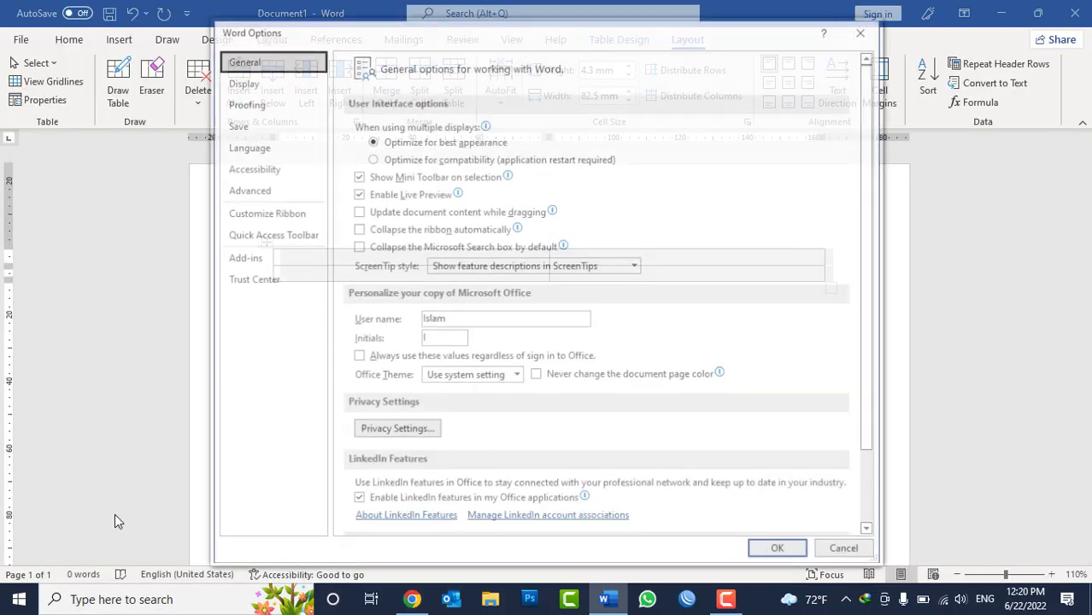
left_click(276, 190)
scroll(650, 291, "down", 2)
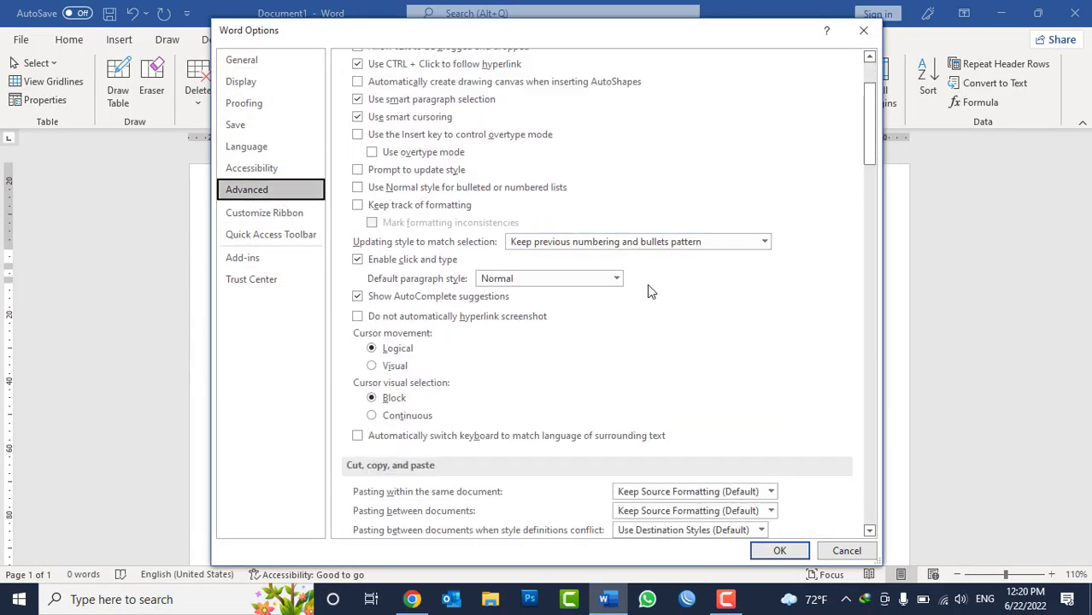
scroll(650, 290, "down", 4)
scroll(650, 291, "down", 6)
scroll(650, 291, "down", 4)
scroll(650, 291, "down", 4)
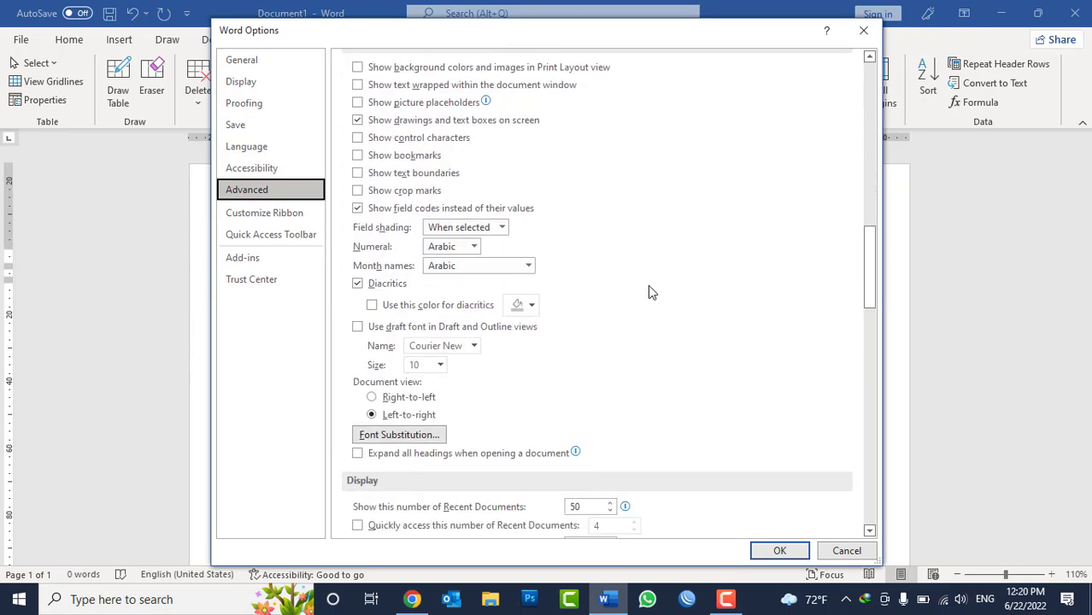
scroll(650, 291, "down", 2)
scroll(649, 291, "down", 3)
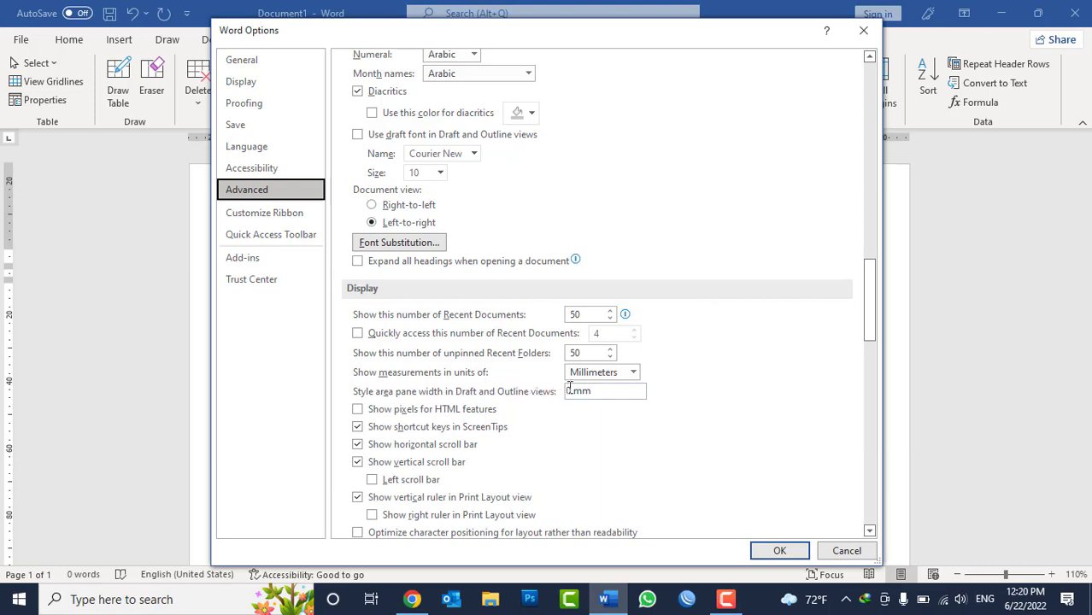
left_click(593, 374)
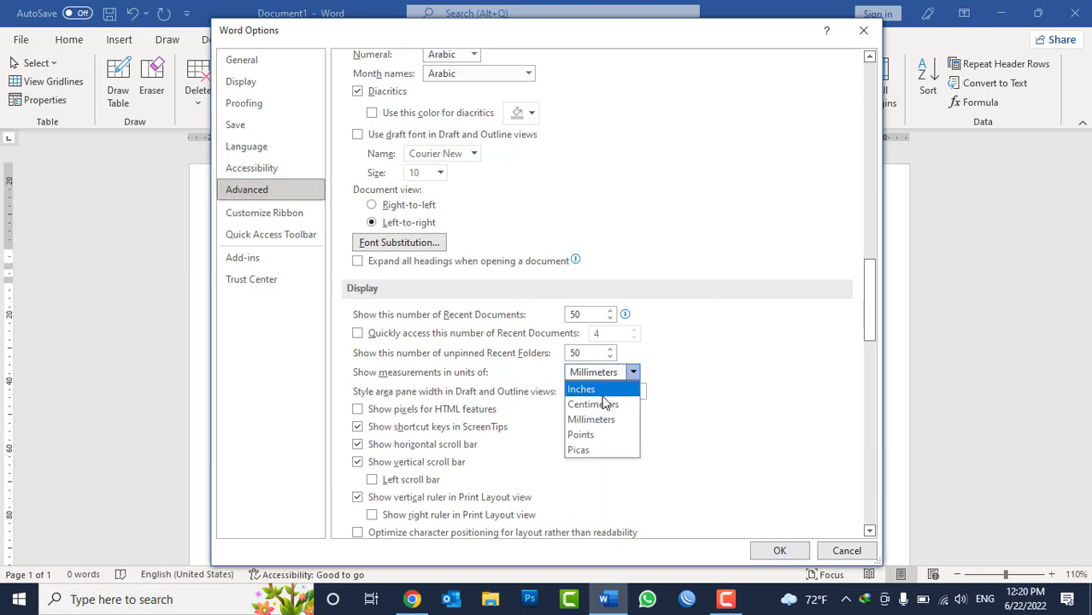
left_click(602, 394)
left_click(779, 550)
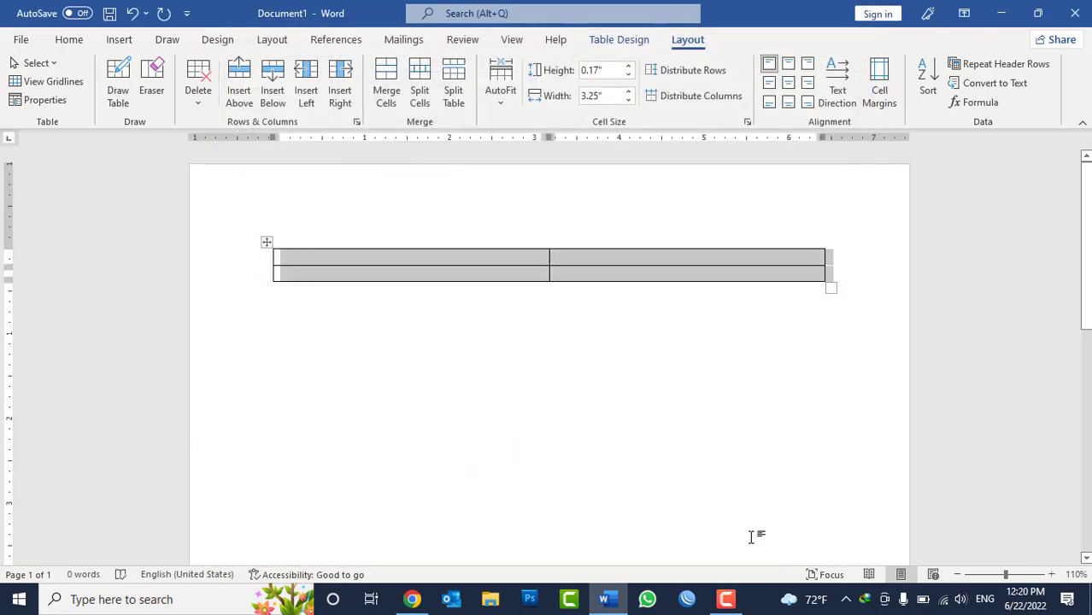
Set the table's preferred column width to 3.375".
left_click(53, 101)
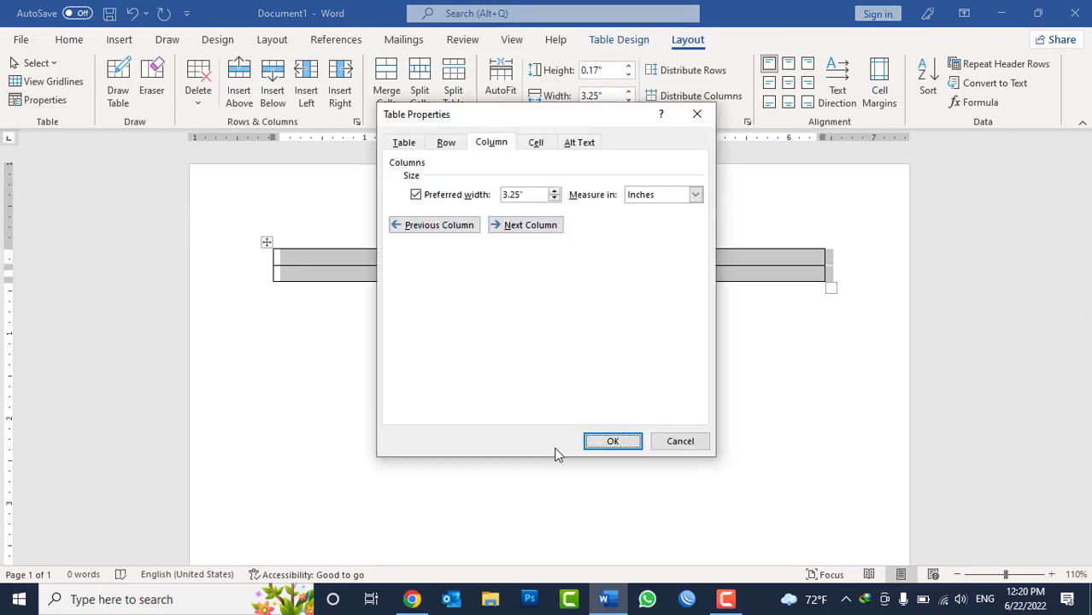
left_click(417, 602)
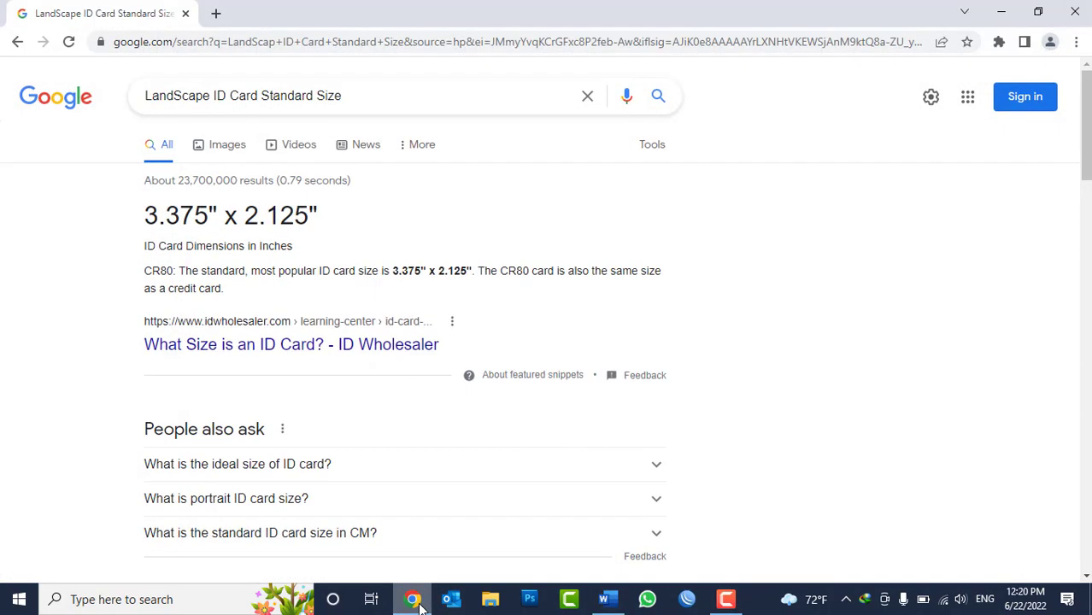
left_click(417, 601)
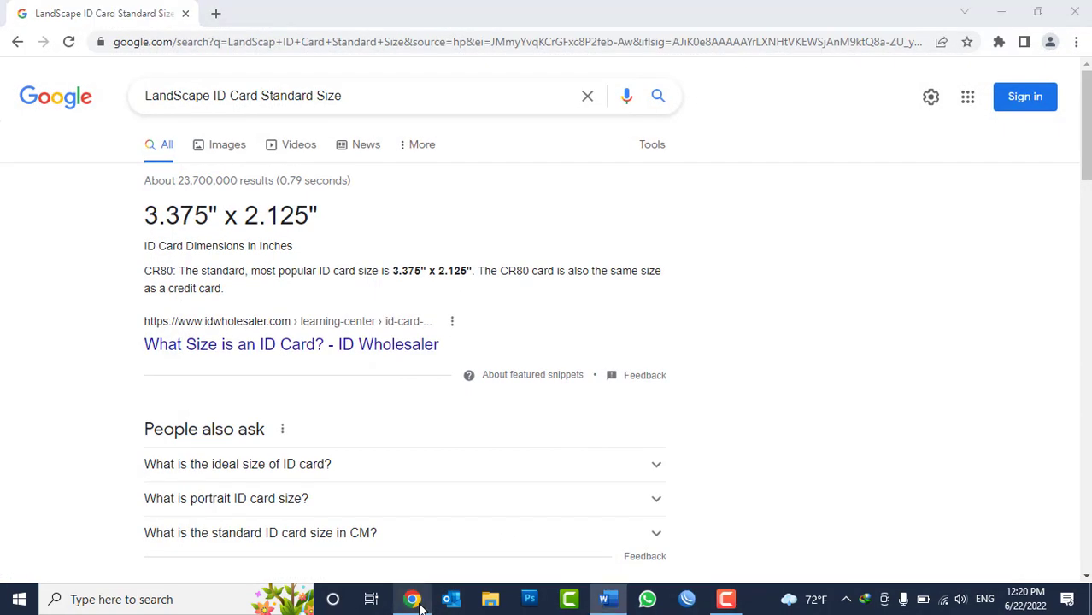
left_click(518, 194)
type("3.375\"")
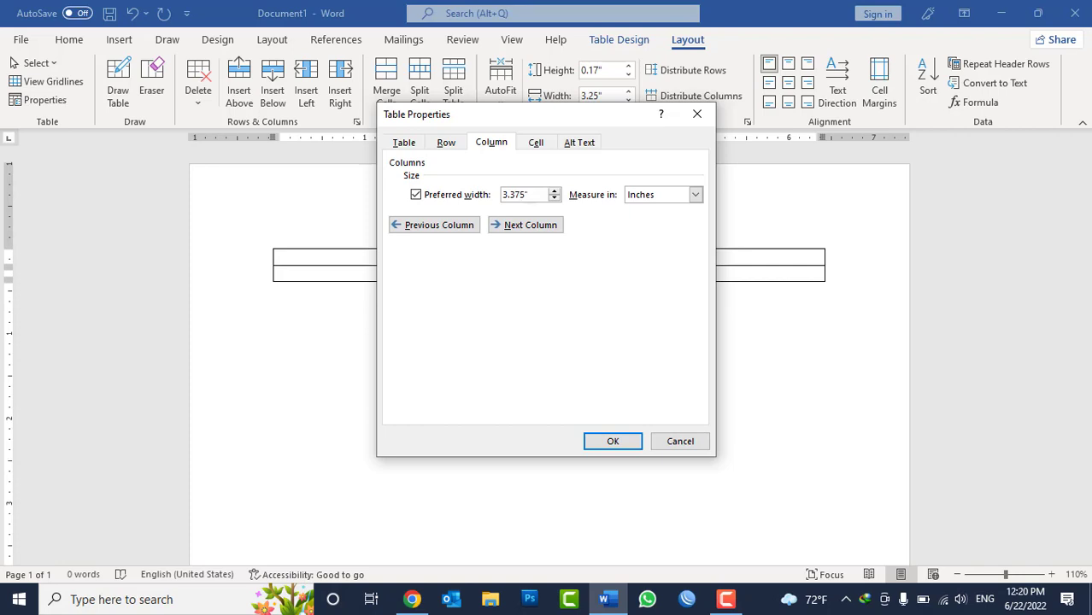
left_click(612, 441)
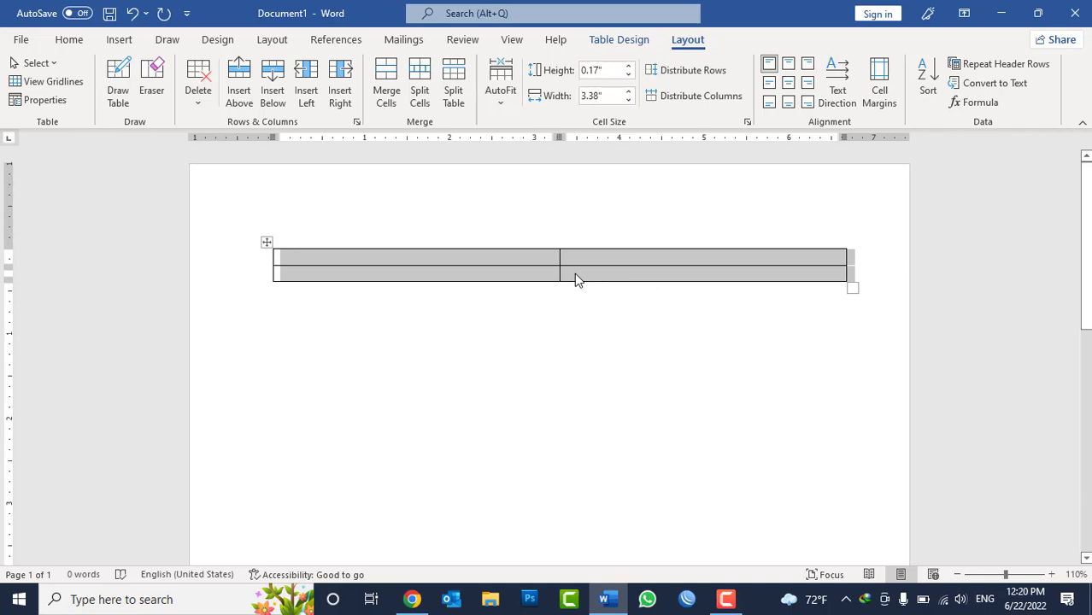
Give the table rows a specified height of 2.125".
left_click(413, 600)
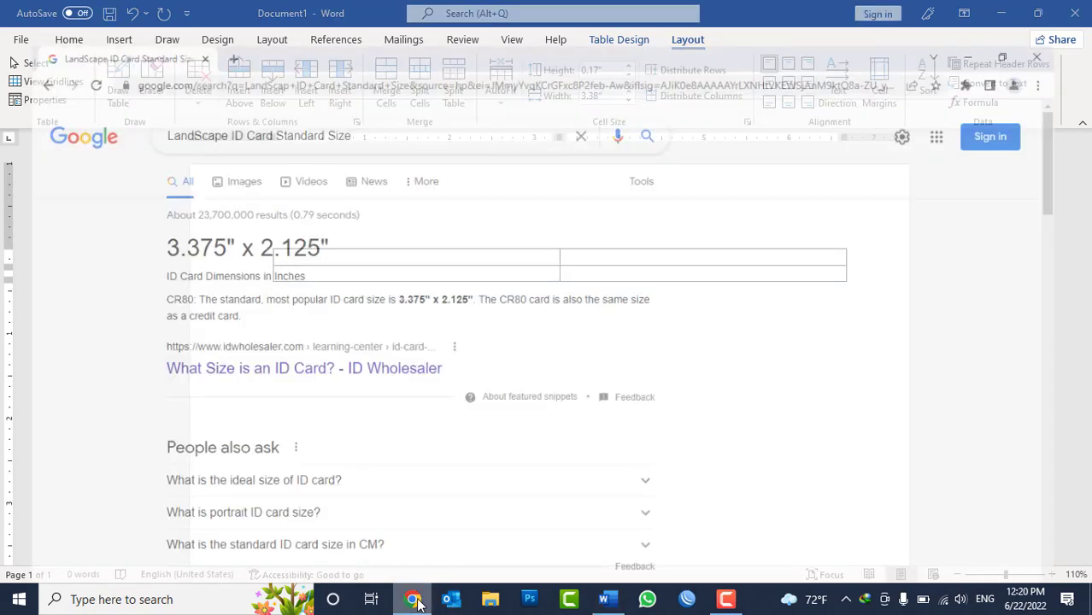
left_click(413, 600)
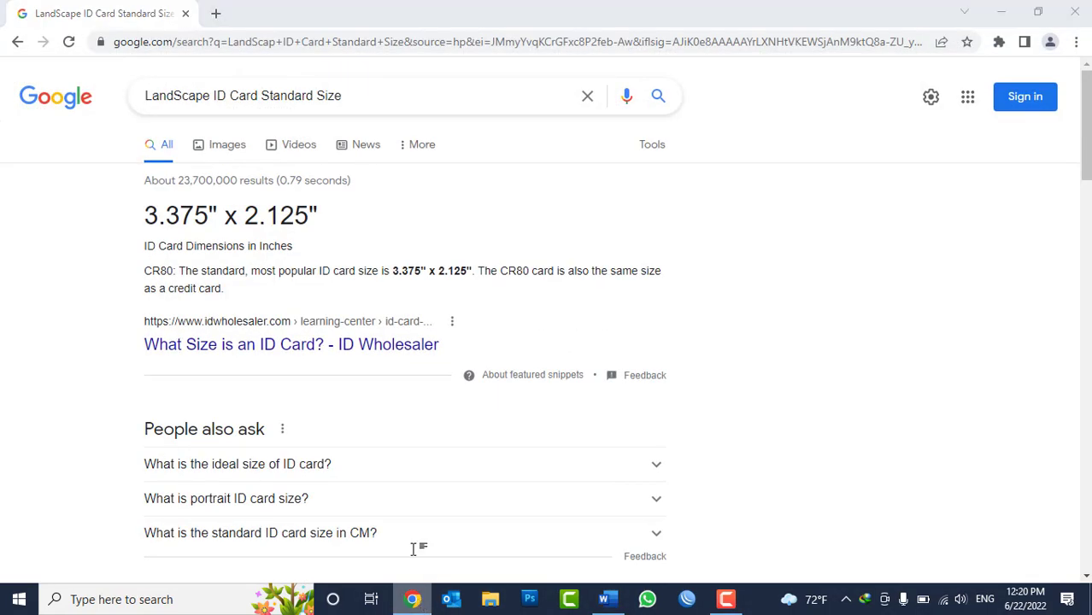
left_click(39, 100)
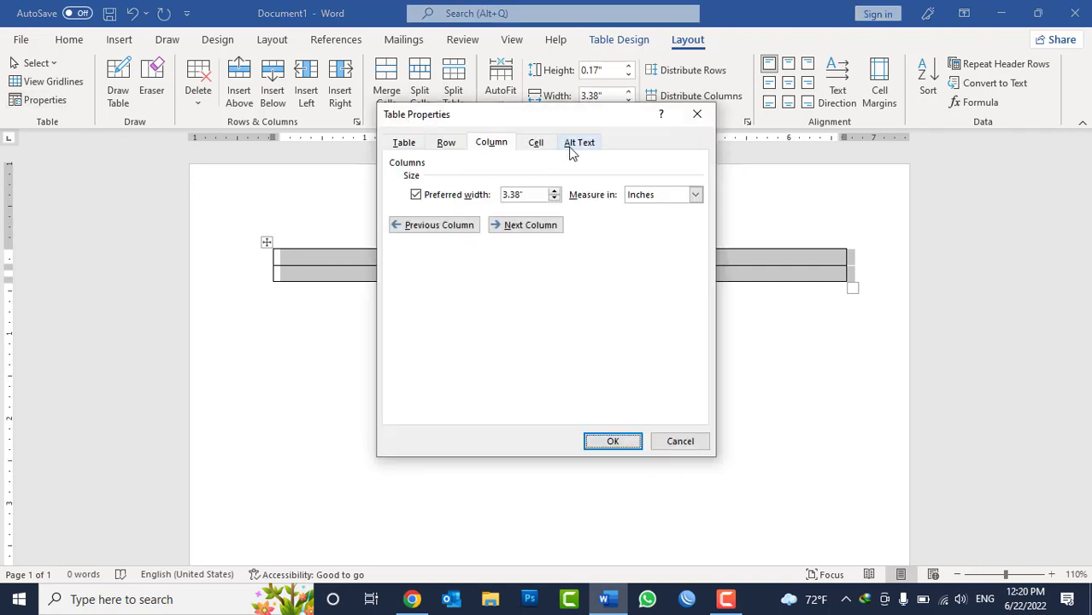
left_click(460, 146)
left_click(444, 196)
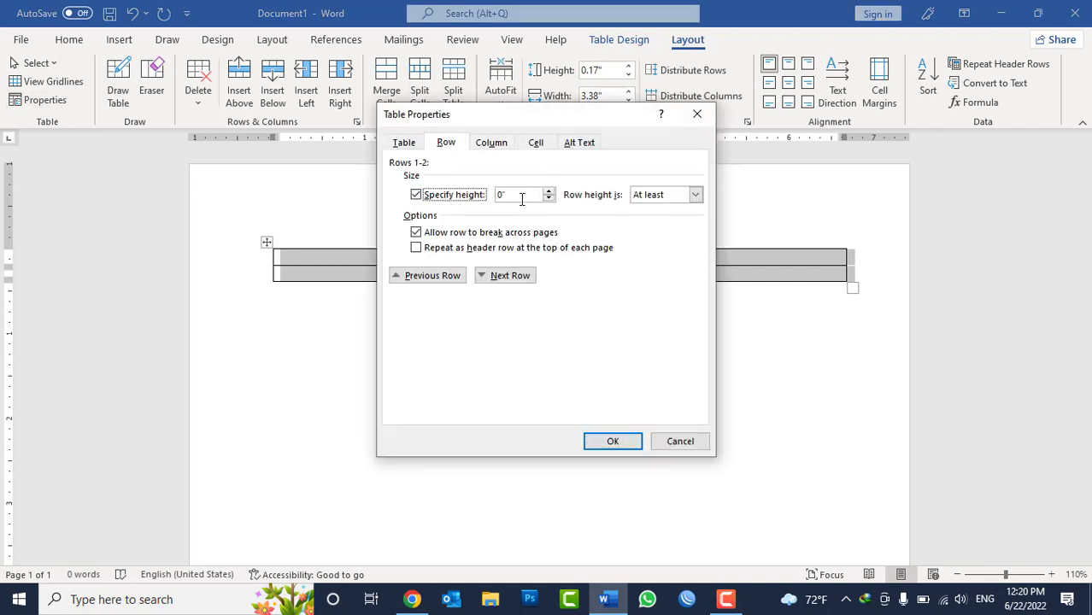
type("2.125")
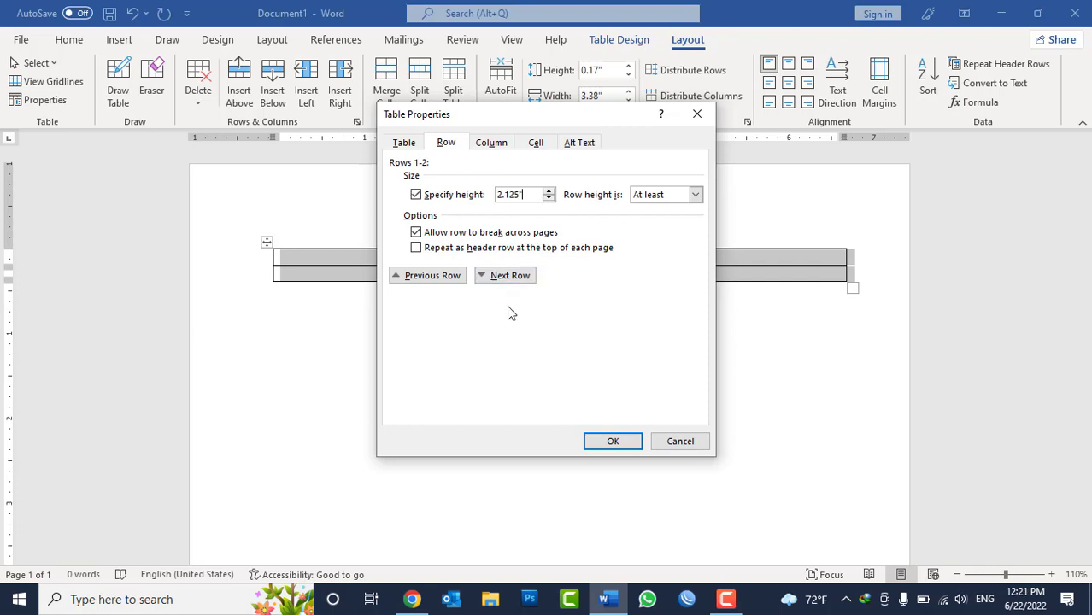
left_click(620, 444)
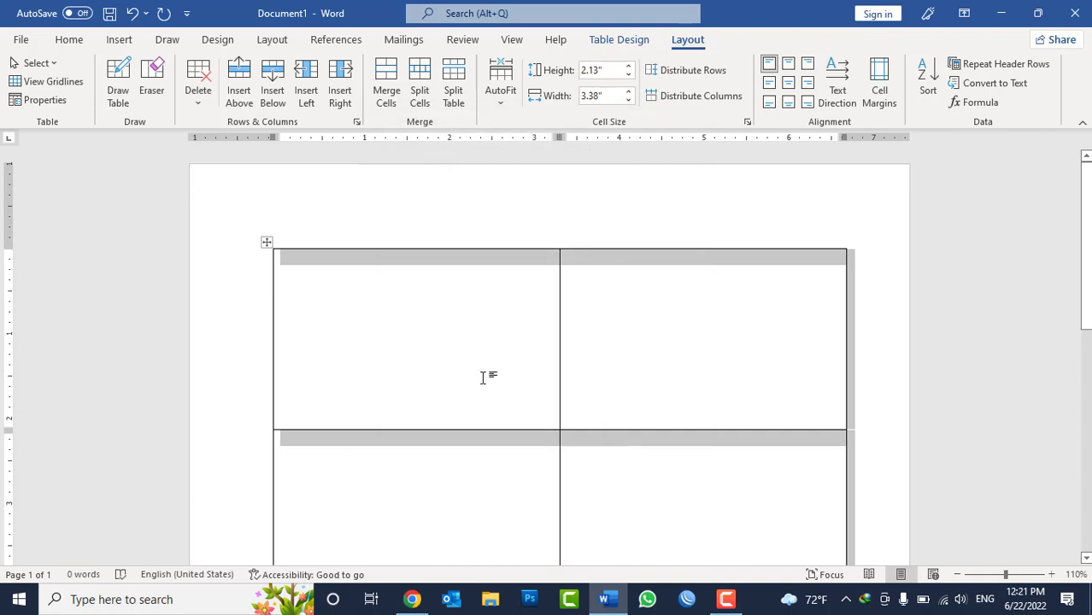
left_click(483, 377)
scroll(436, 317, "down", 1)
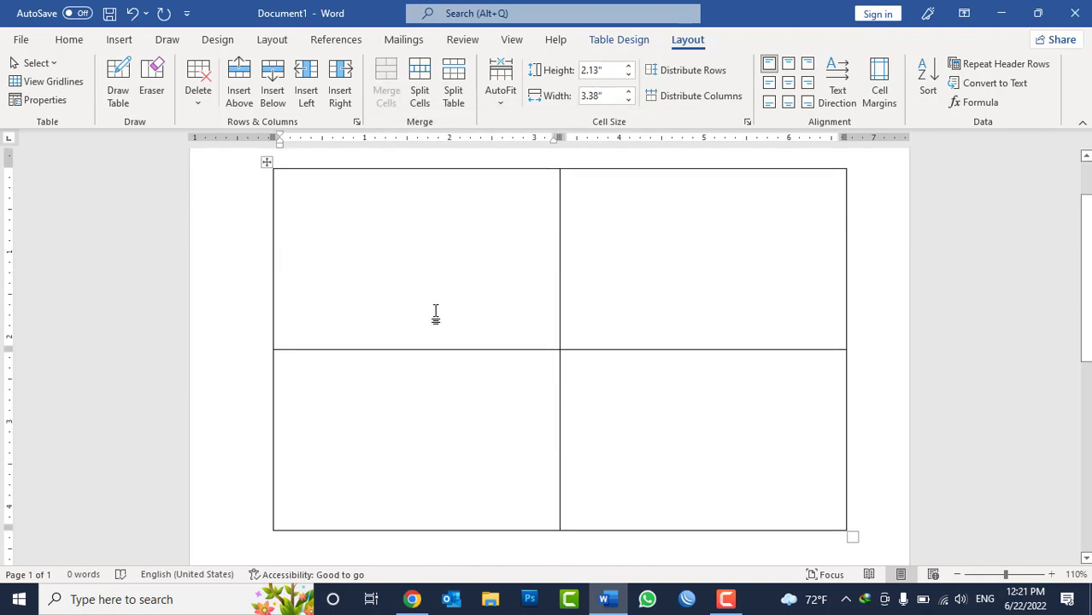
scroll(435, 315, "down", 1)
scroll(437, 313, "up", 2)
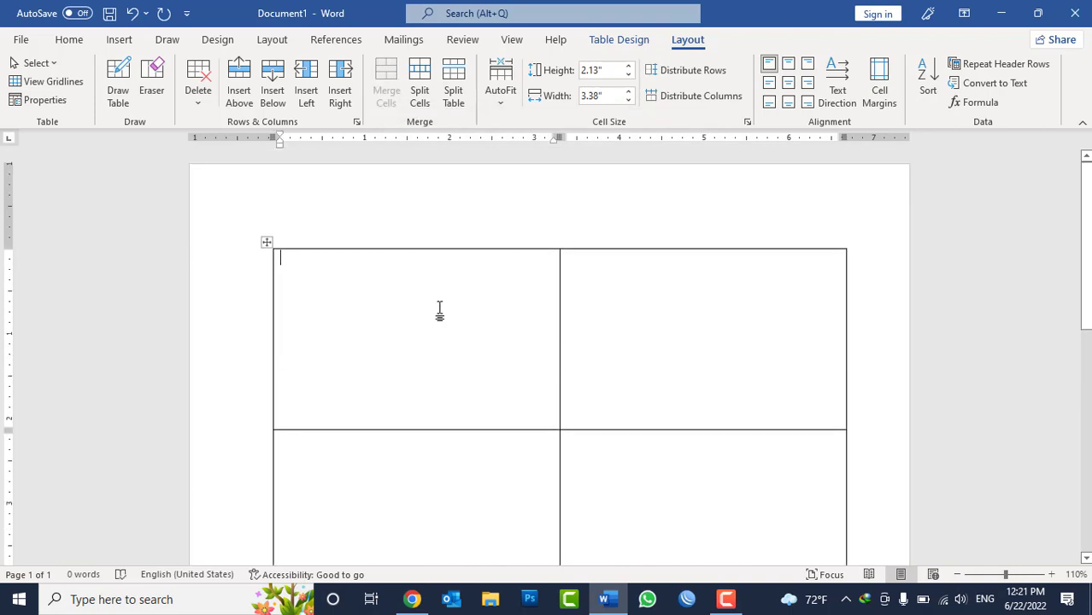
scroll(441, 308, "down", 3)
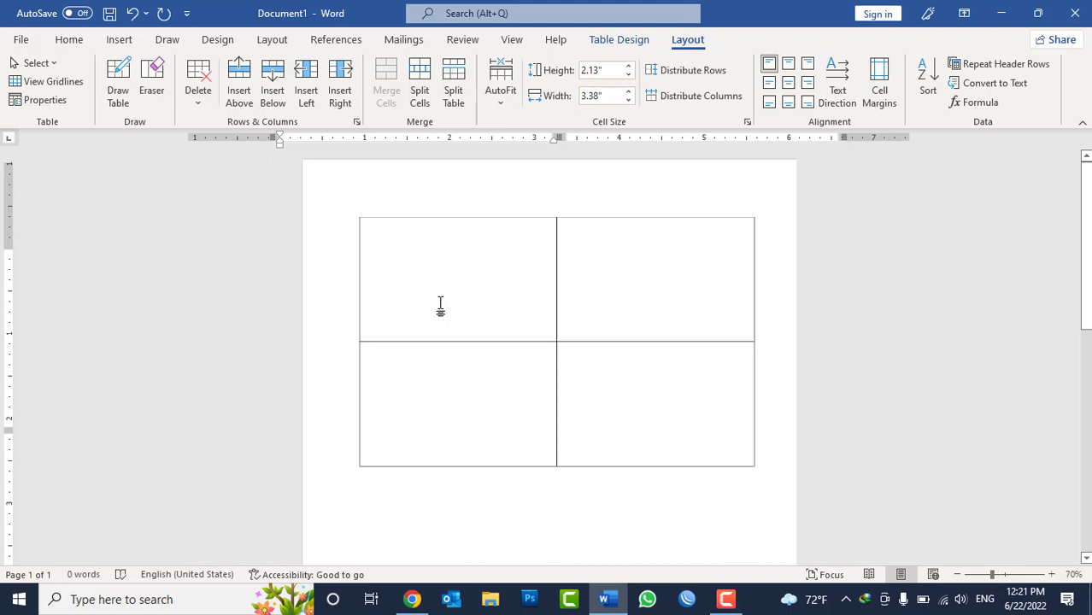
scroll(481, 449, "down", 1)
scroll(492, 463, "down", 1)
scroll(494, 472, "down", 1)
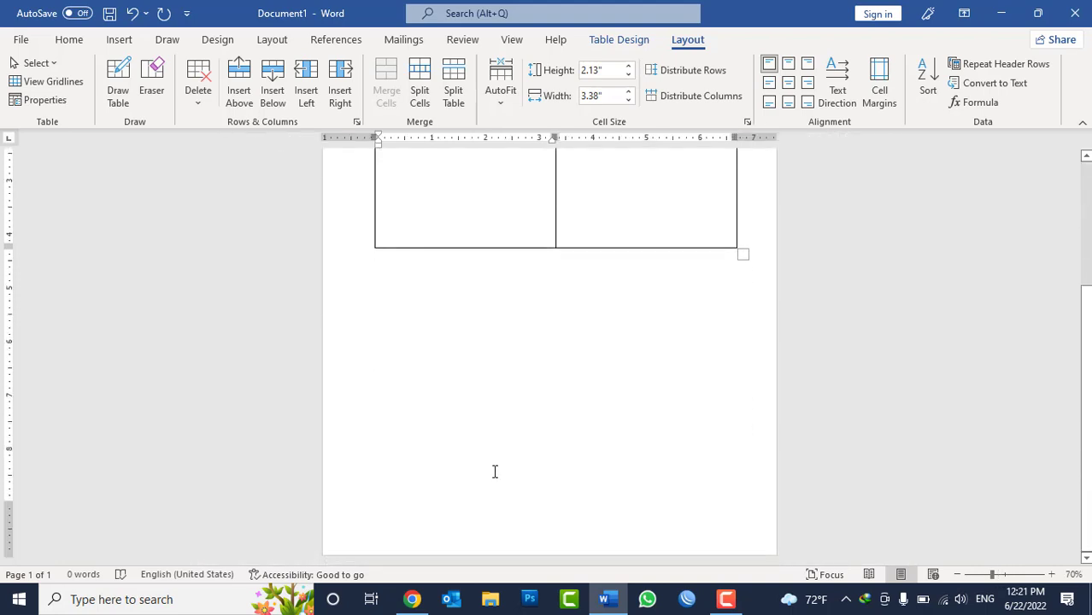
scroll(488, 226, "up", 1)
key("Tab")
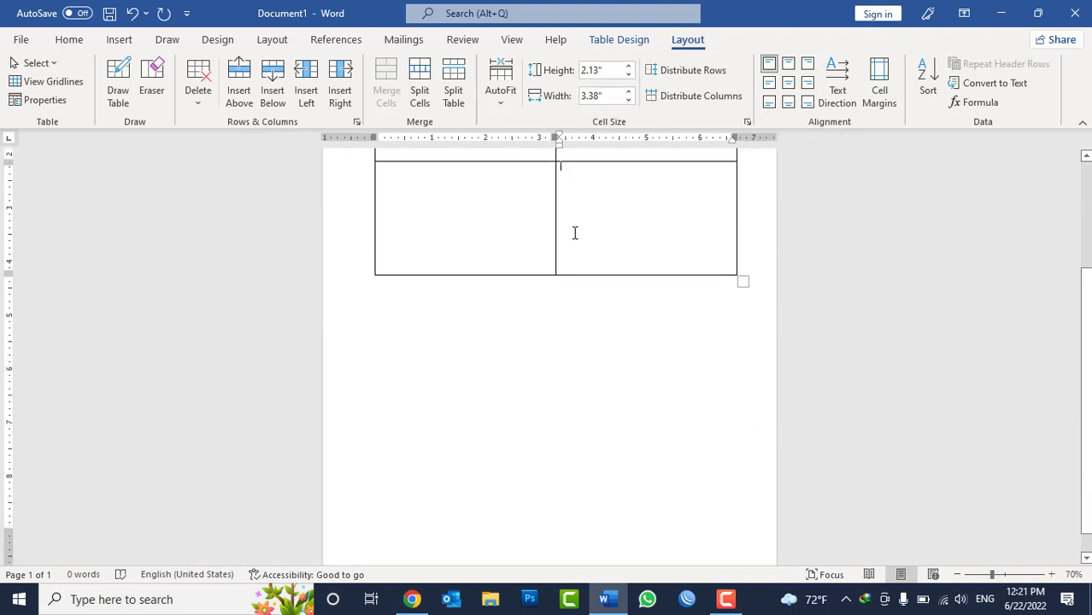
left_click(515, 226)
key("Tab")
key("Tab")
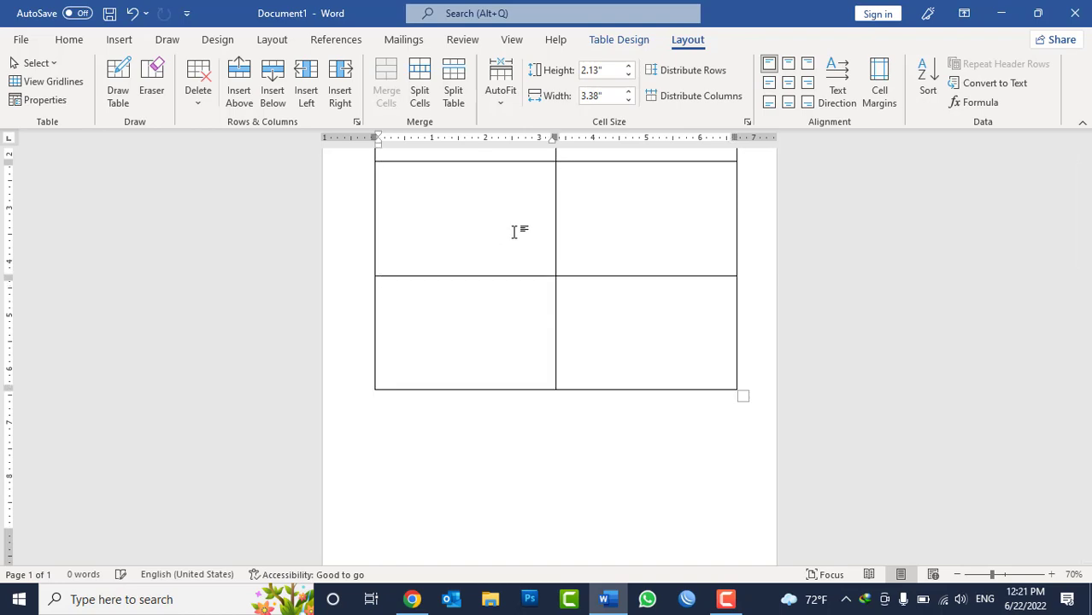
scroll(517, 273, "down", 1)
key("Tab")
key("Tab")
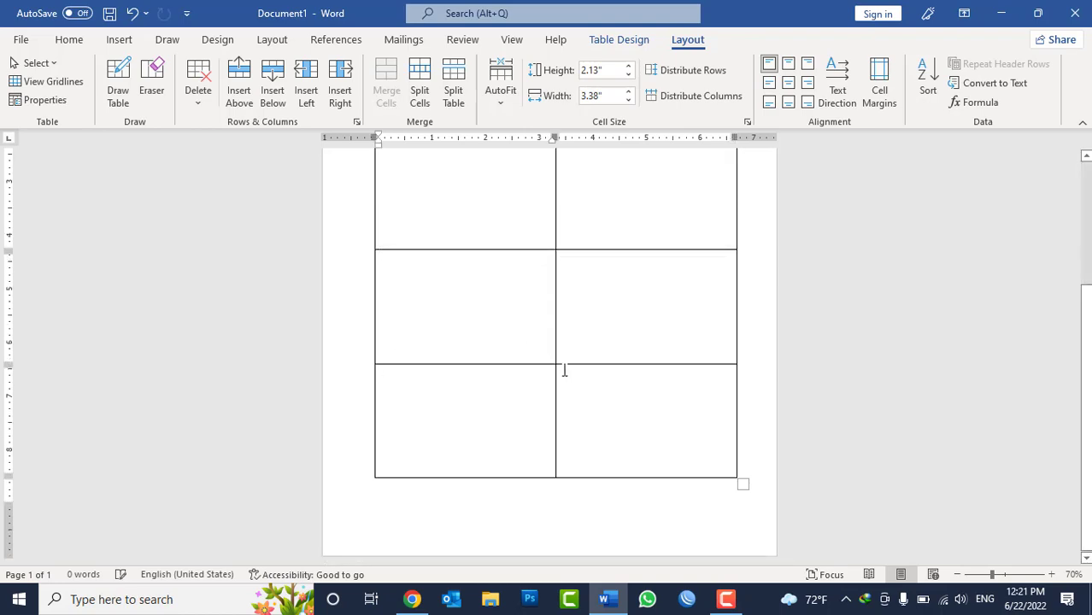
key("Tab")
key("Tab")
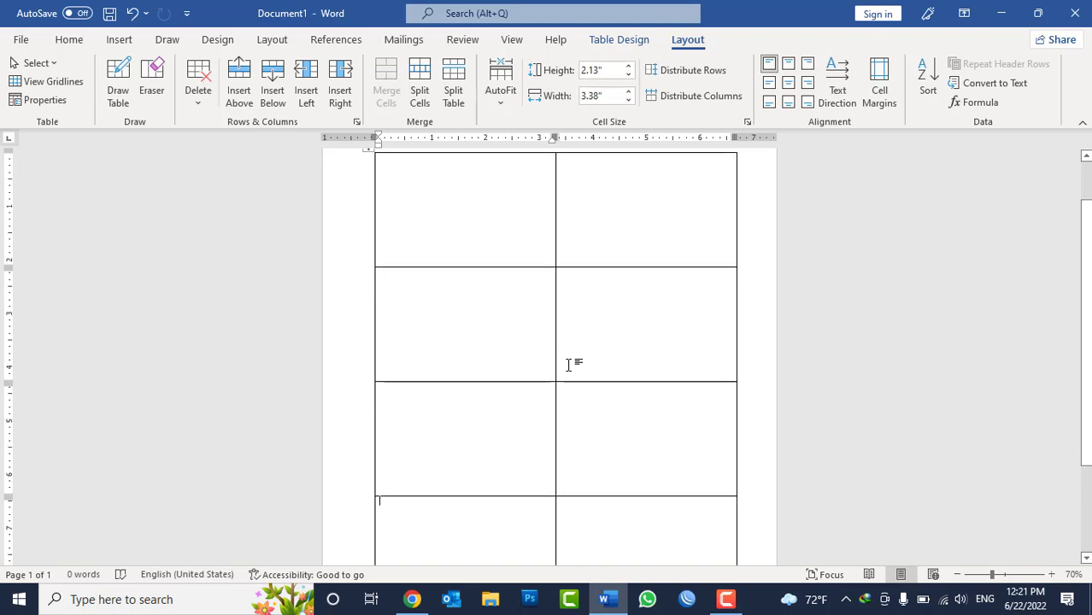
scroll(571, 366, "down", 1)
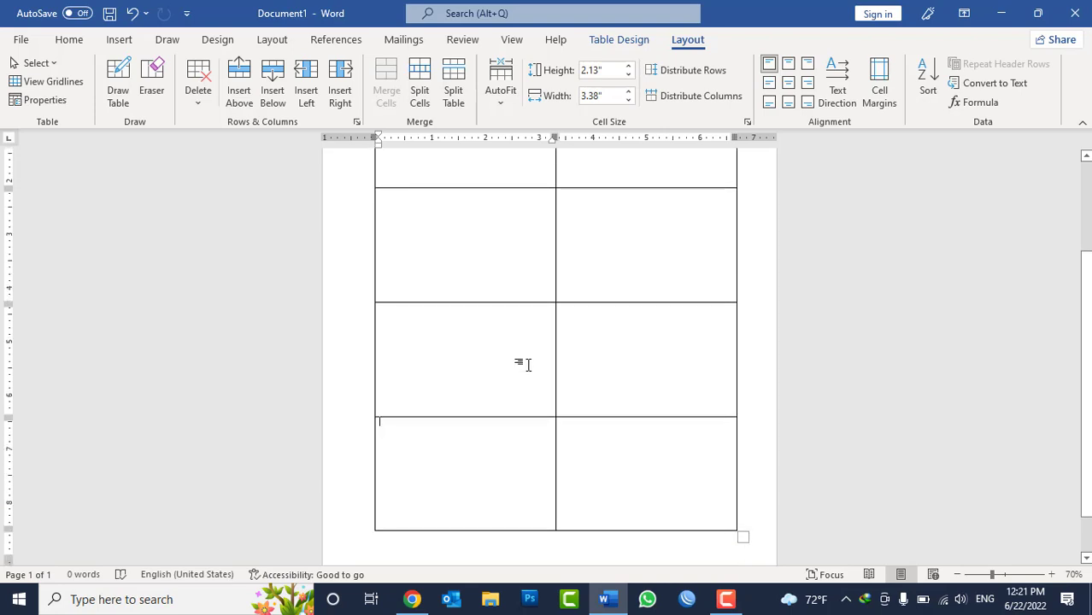
left_click(625, 465)
scroll(625, 465, "up", 3)
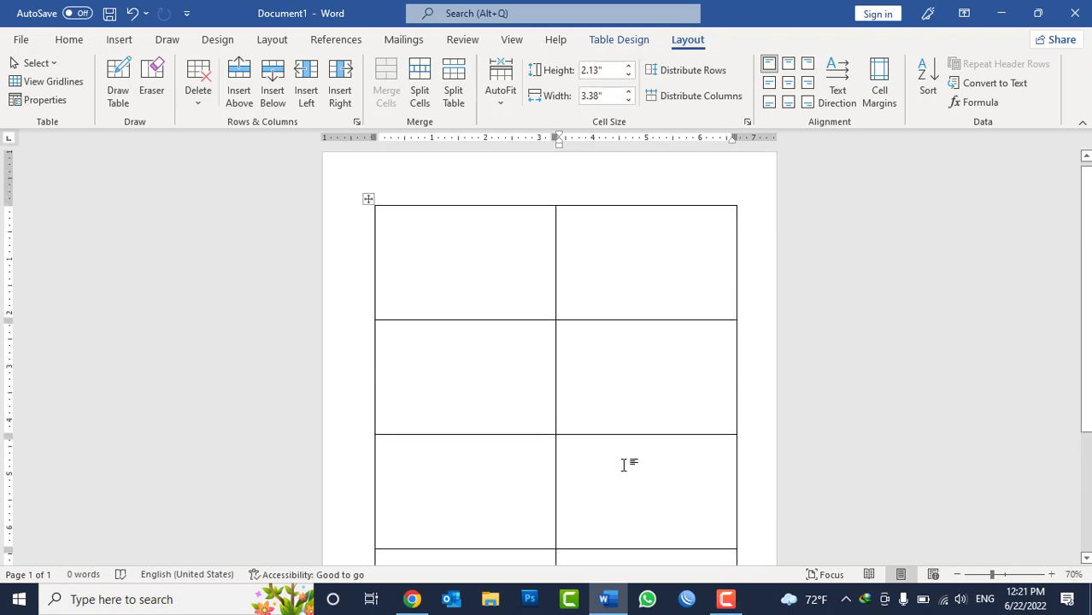
scroll(625, 465, "down", 1)
scroll(625, 465, "down", 1)
scroll(629, 464, "down", 1)
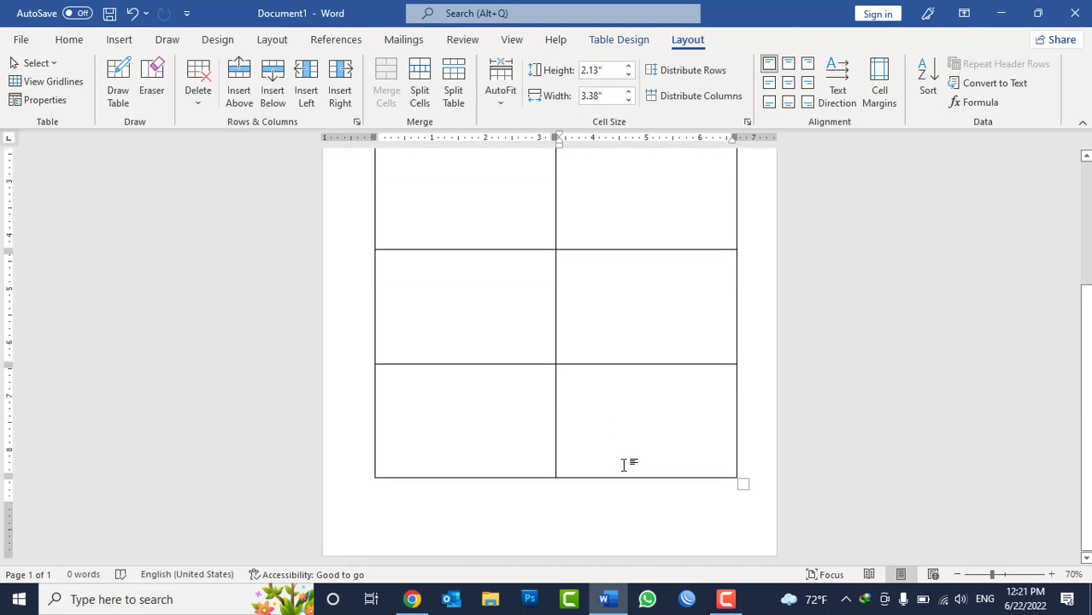
scroll(628, 464, "down", 2)
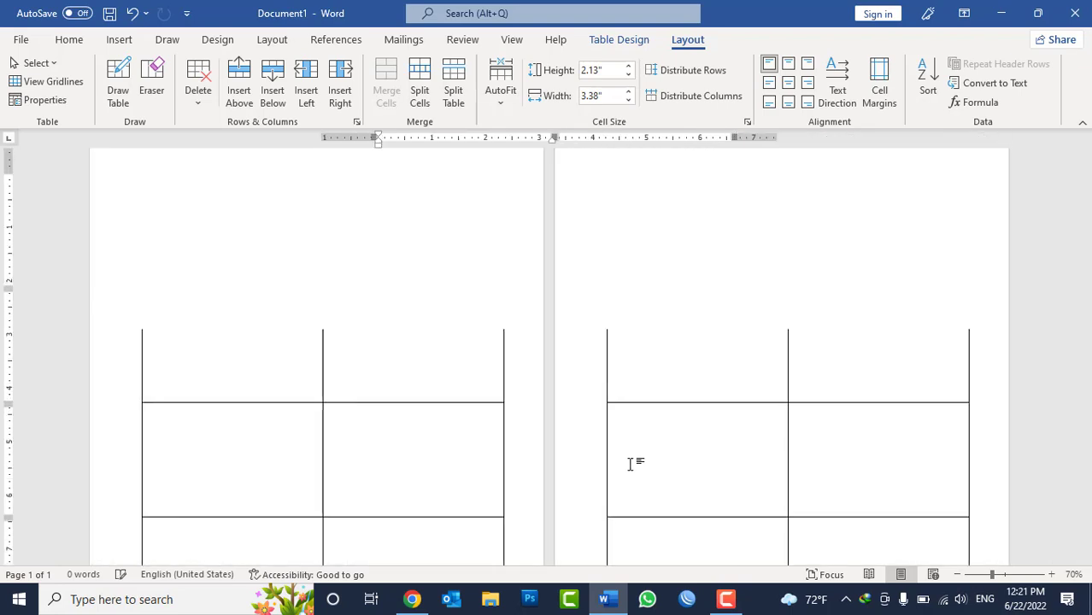
scroll(630, 464, "down", 1)
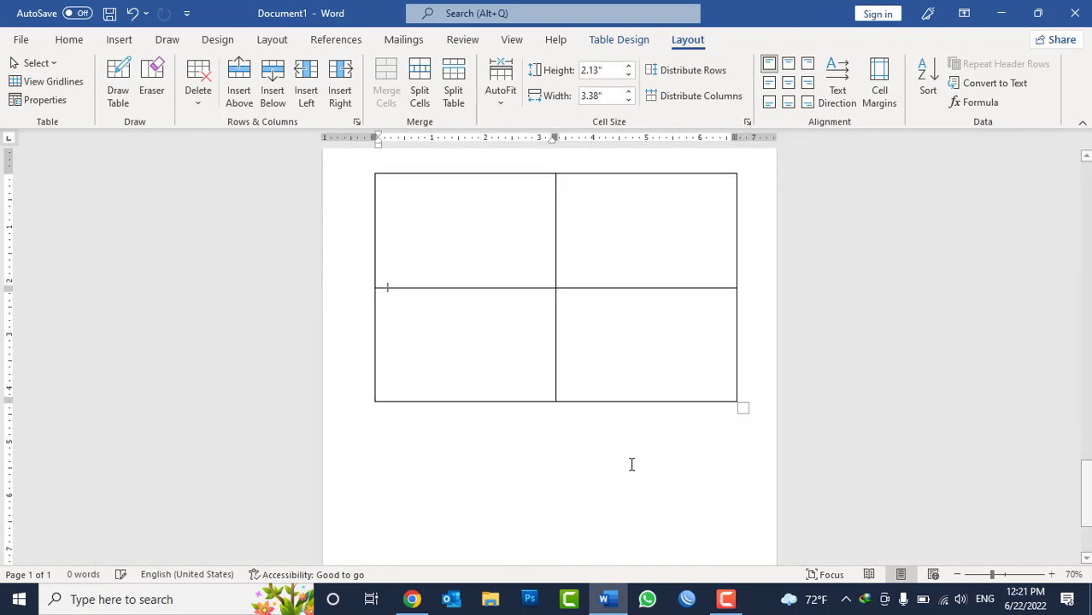
scroll(631, 464, "down", 1)
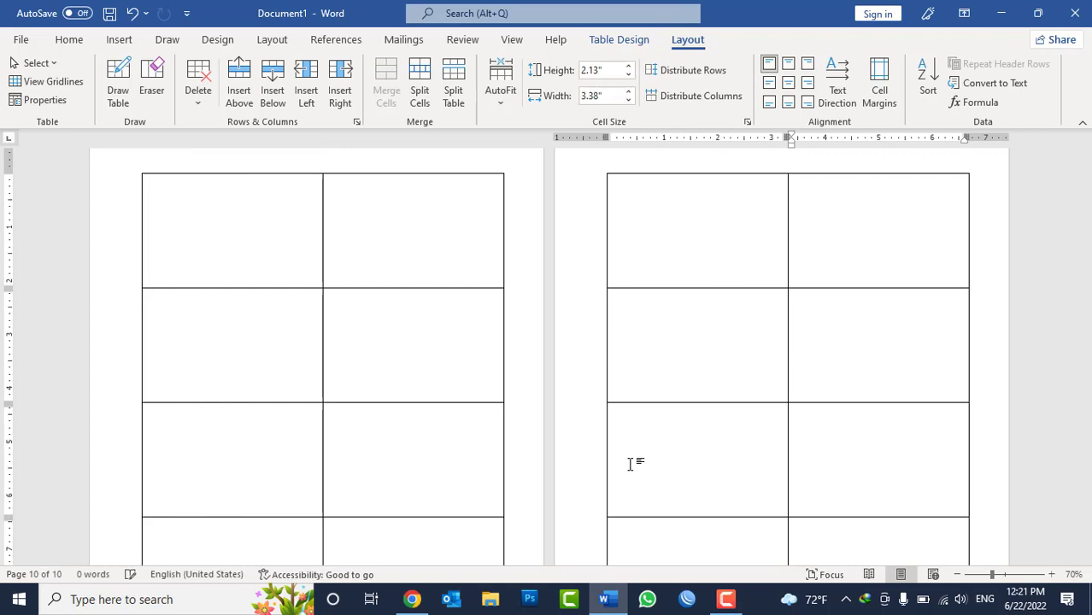
scroll(630, 464, "down", 1)
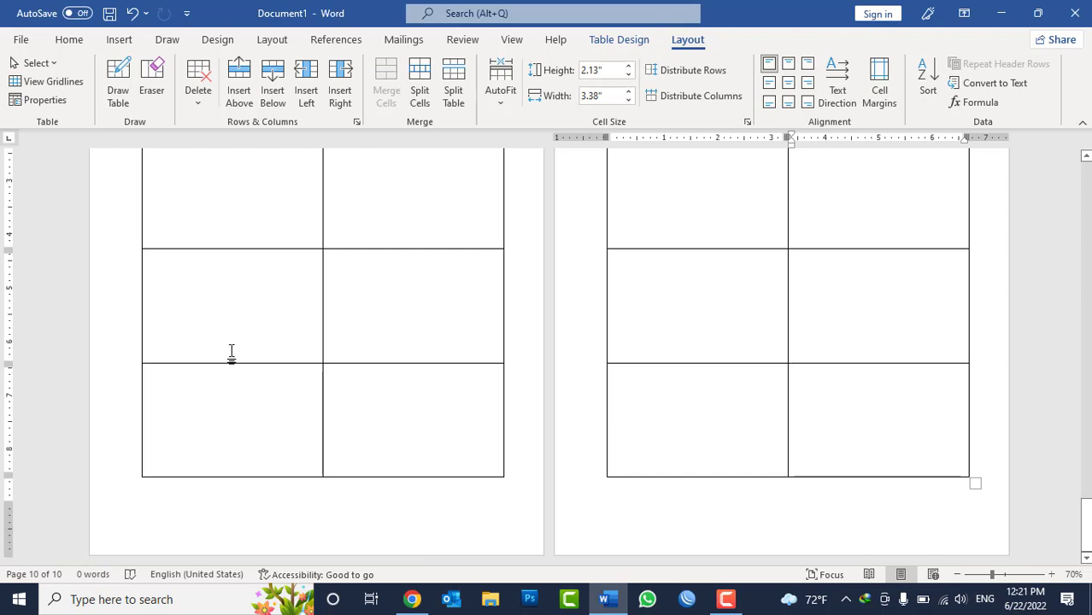
left_click_drag(1085, 525, 1086, 513)
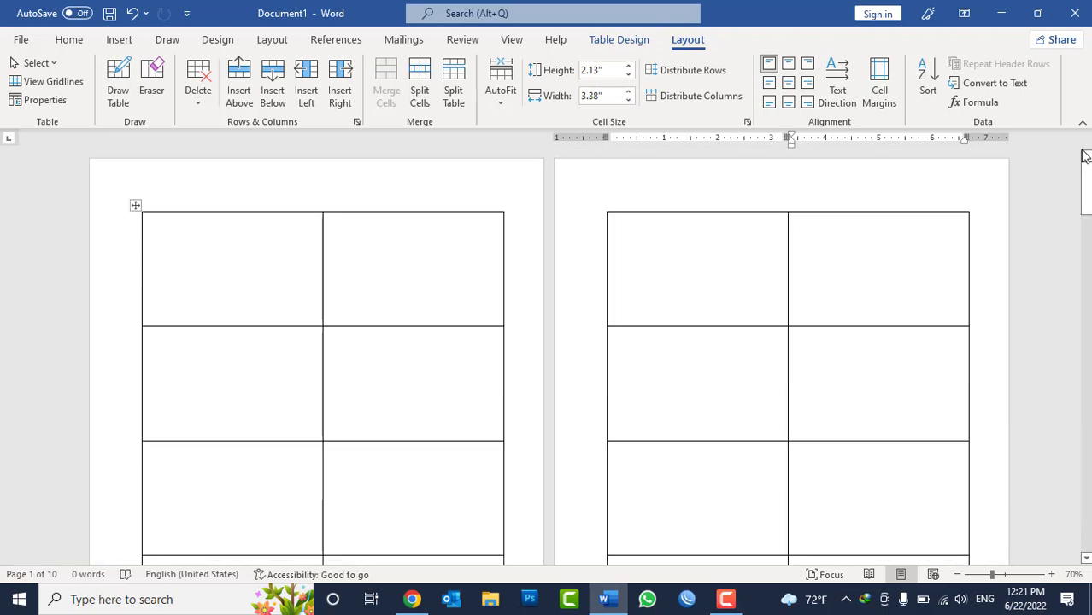
Select the whole card table and apply Center alignment from the Home tab.
left_click(135, 206)
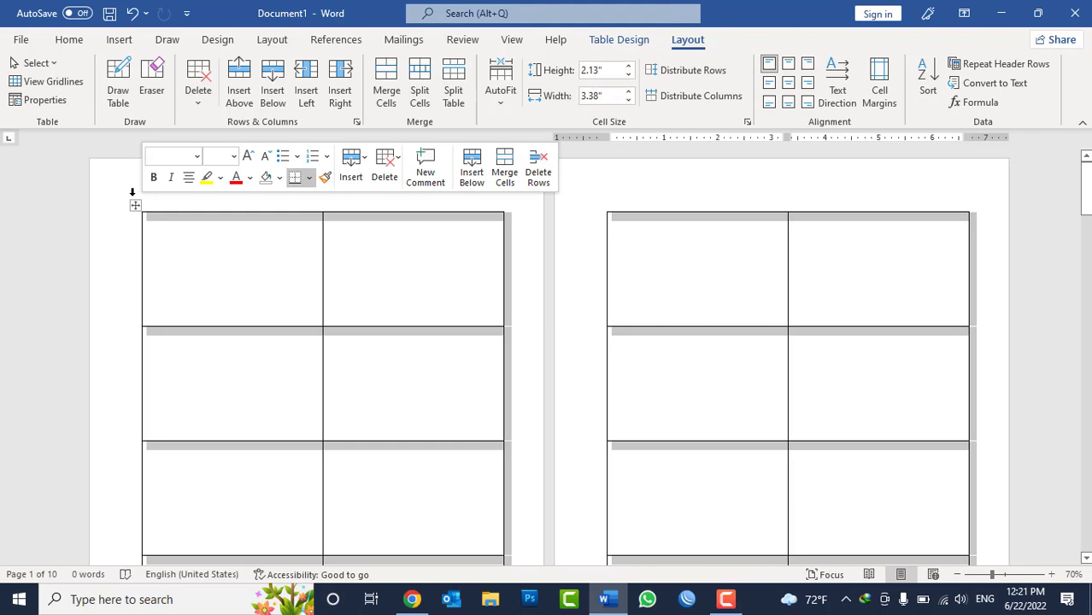
left_click(69, 40)
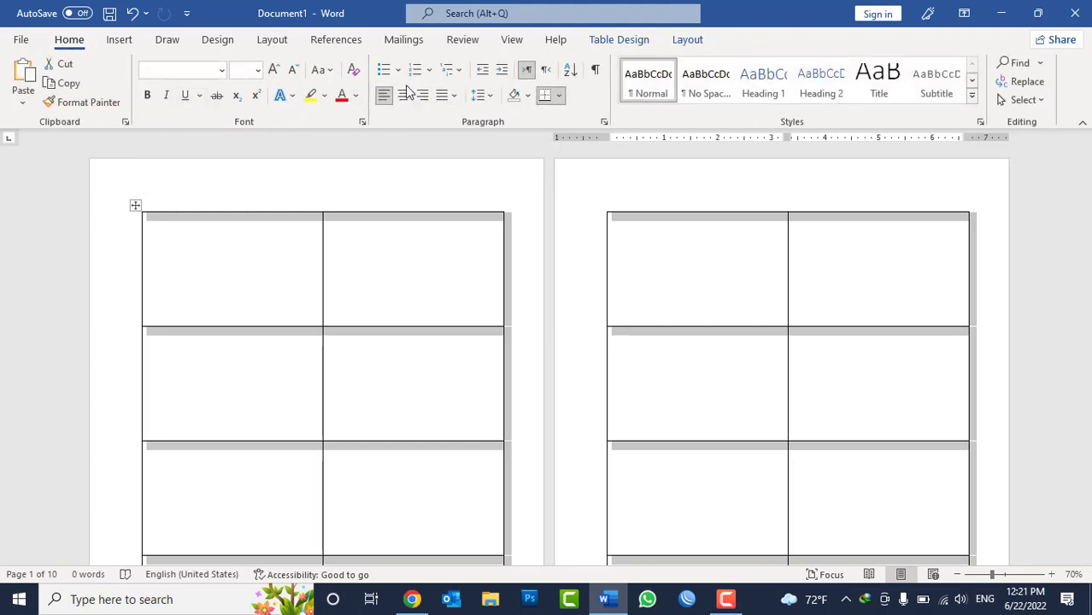
left_click(405, 93)
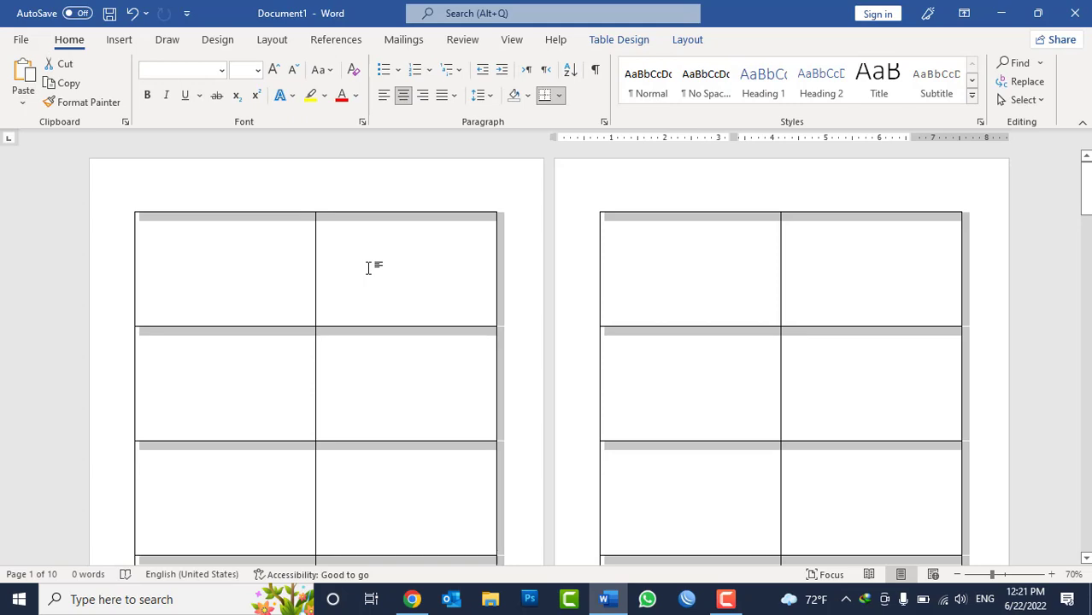
left_click(262, 261)
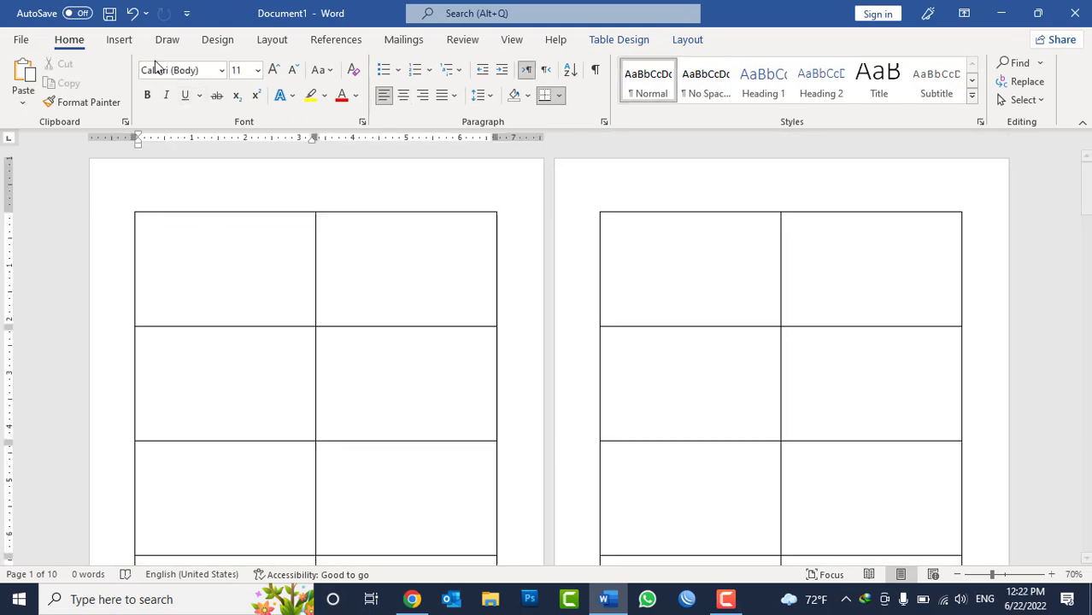
Draw a rectangle across the top of the first card cell and align it.
left_click(120, 41)
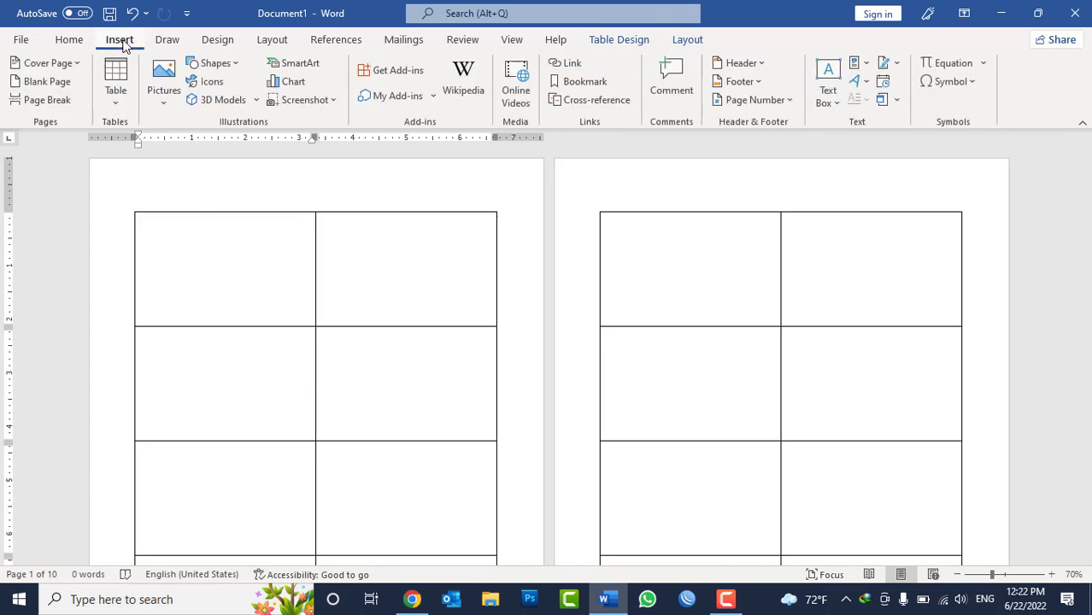
left_click(232, 65)
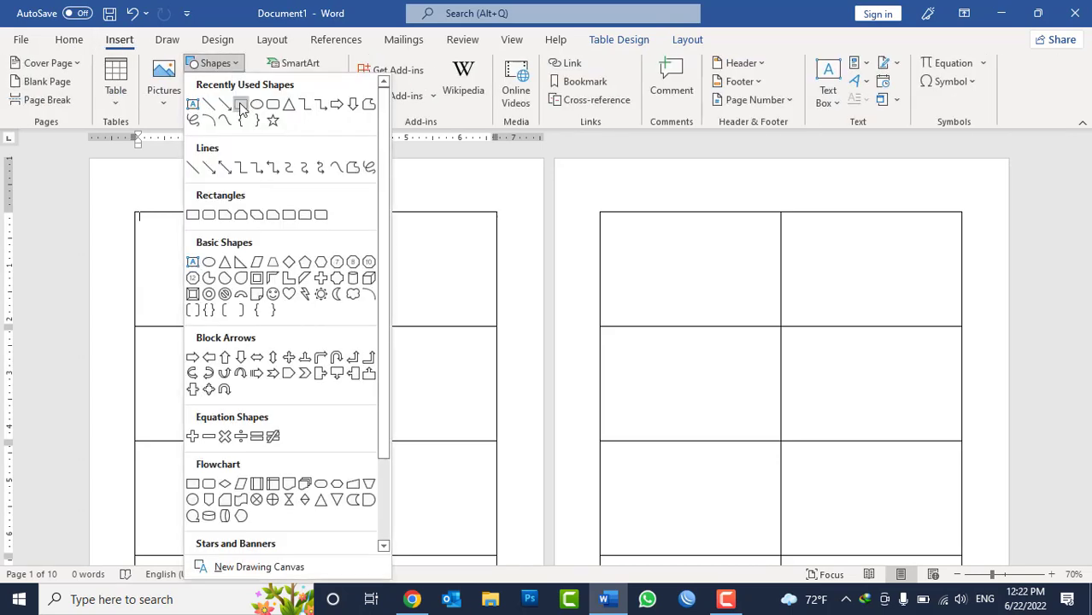
left_click(241, 105)
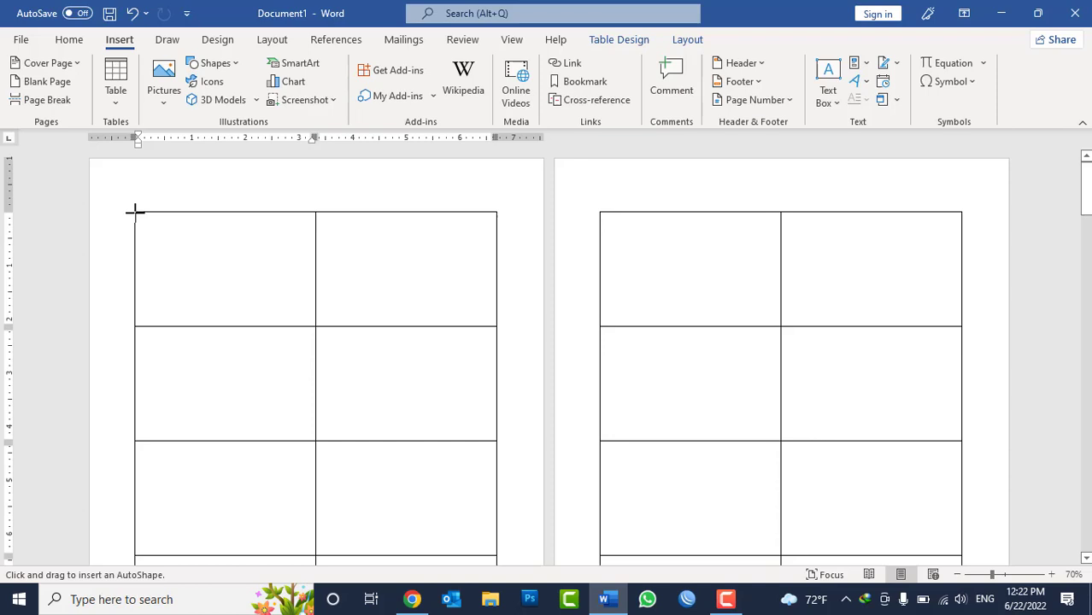
left_click_drag(135, 212, 315, 242)
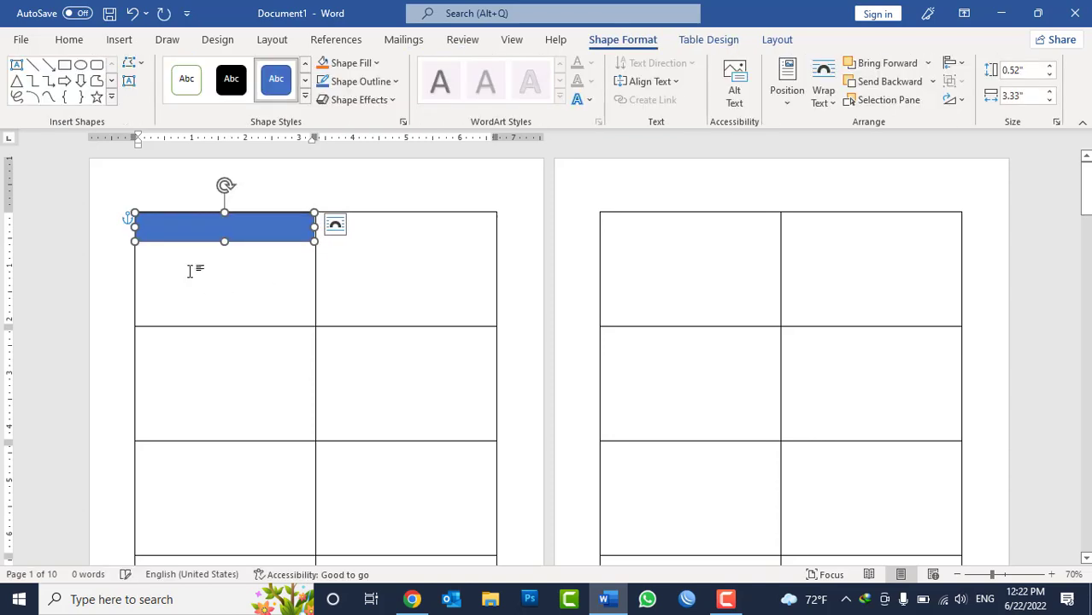
scroll(59, 229, "up", 3)
scroll(60, 229, "up", 2)
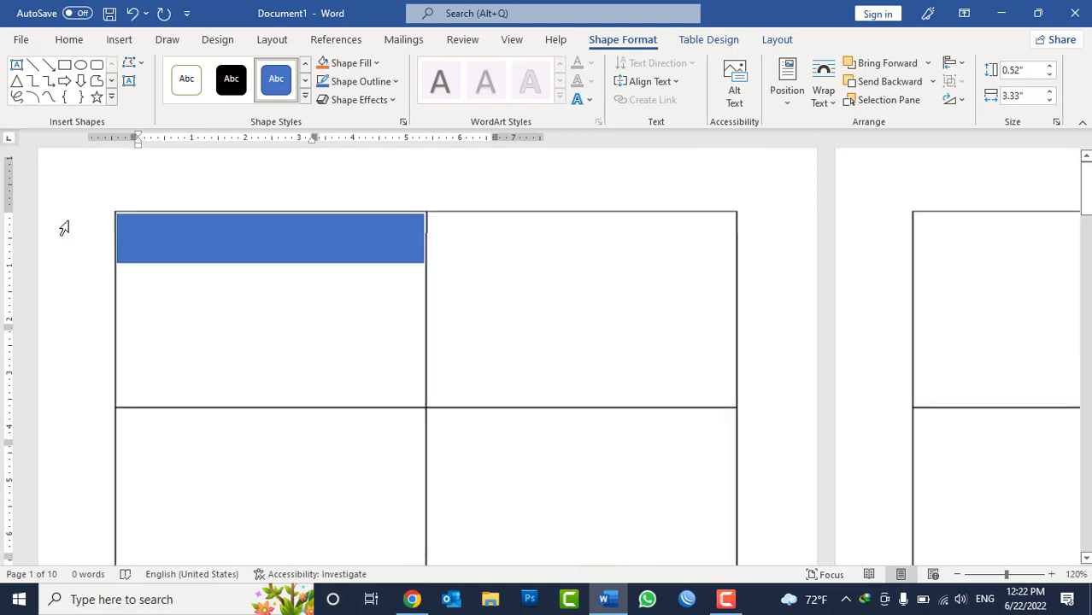
scroll(62, 229, "up", 1)
scroll(65, 228, "up", 4)
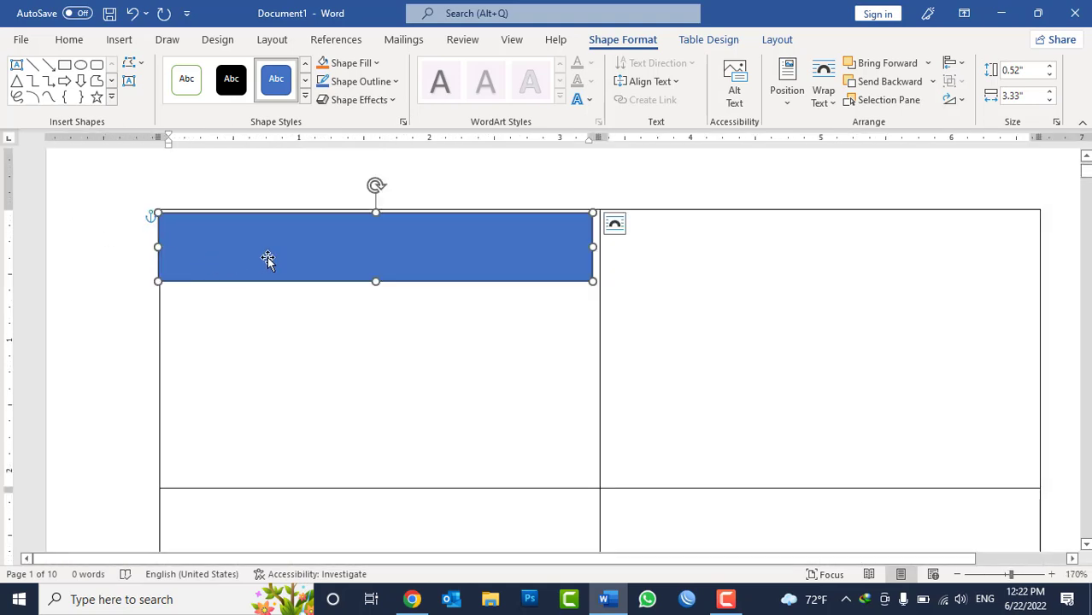
left_click_drag(162, 248, 164, 247)
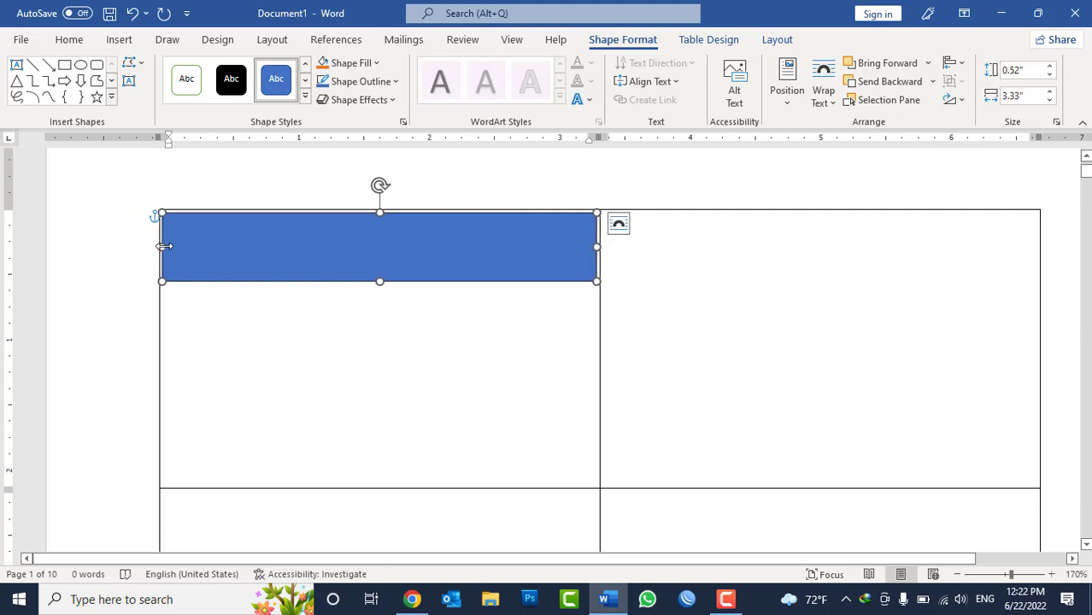
Fill the rectangle light grey and set its outline to No Outline.
left_click(367, 67)
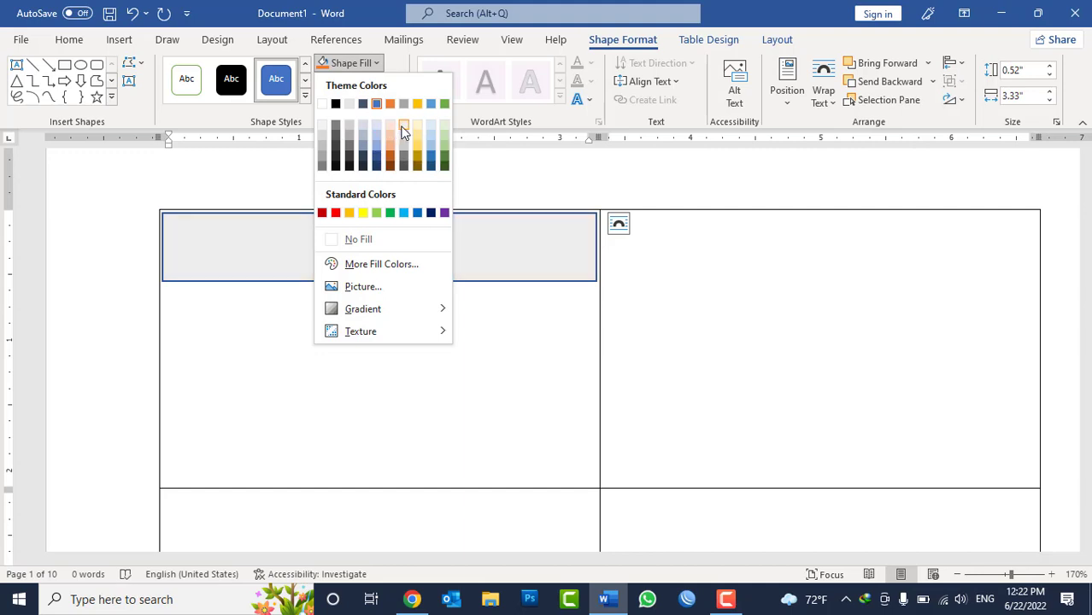
left_click(404, 128)
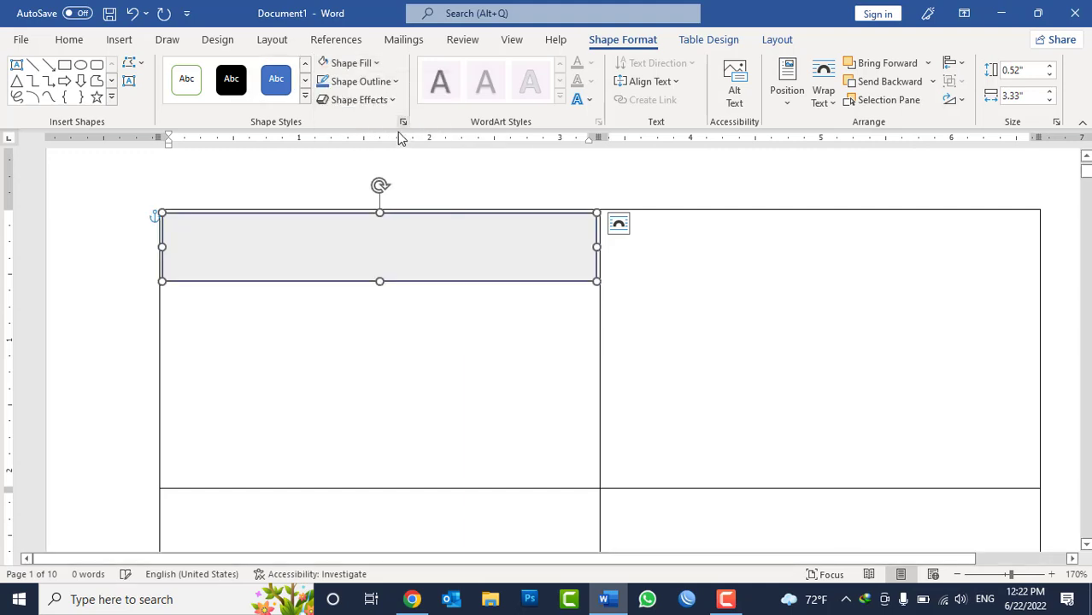
left_click(368, 80)
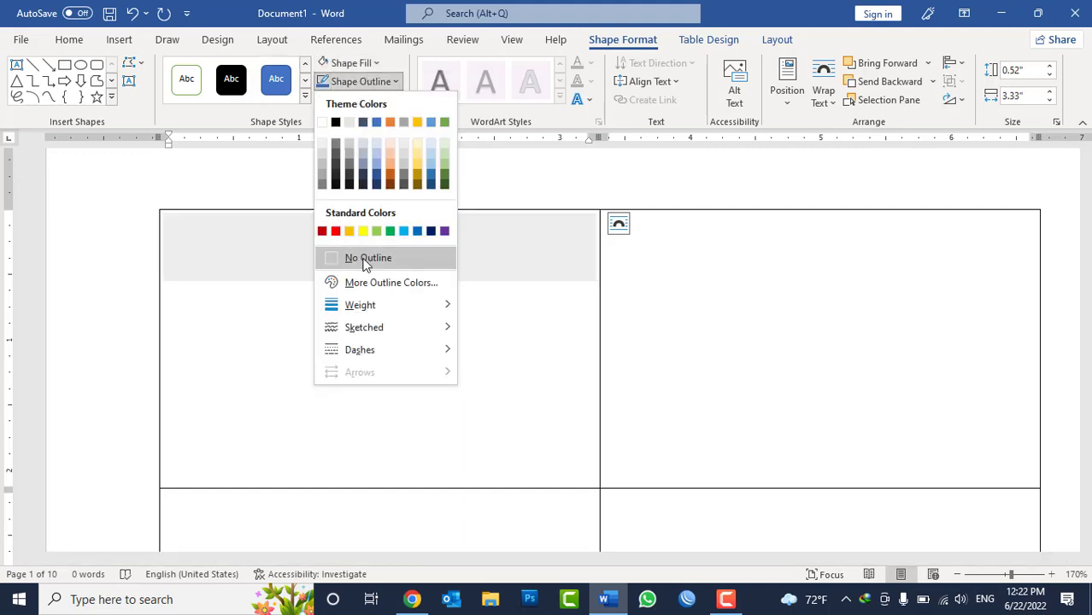
left_click(361, 257)
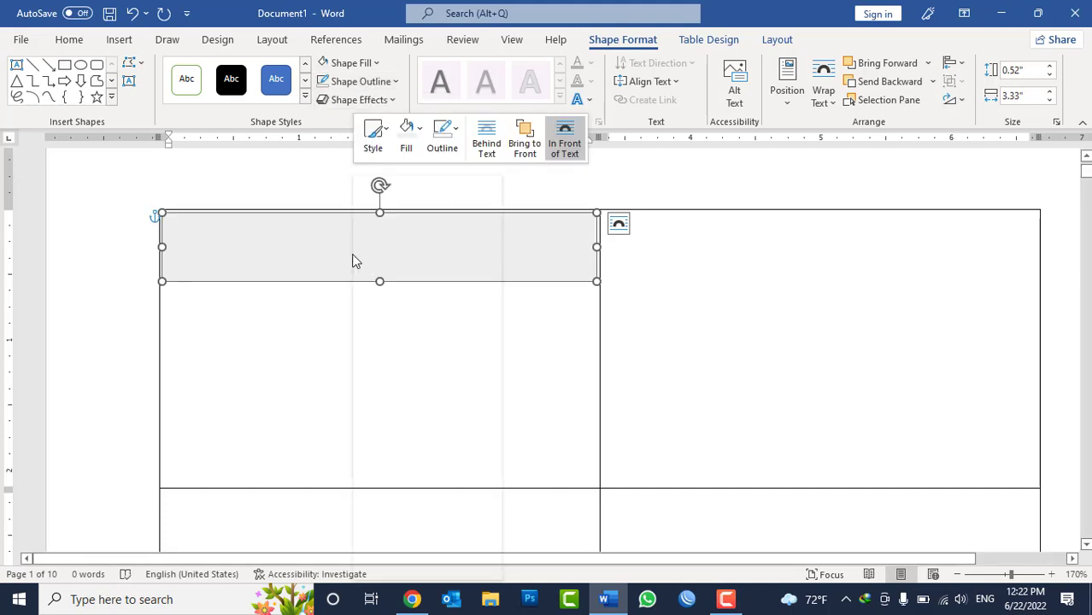
Add two lines of Persian-script heading text inside the grey rectangle and select it all.
right_click(352, 254)
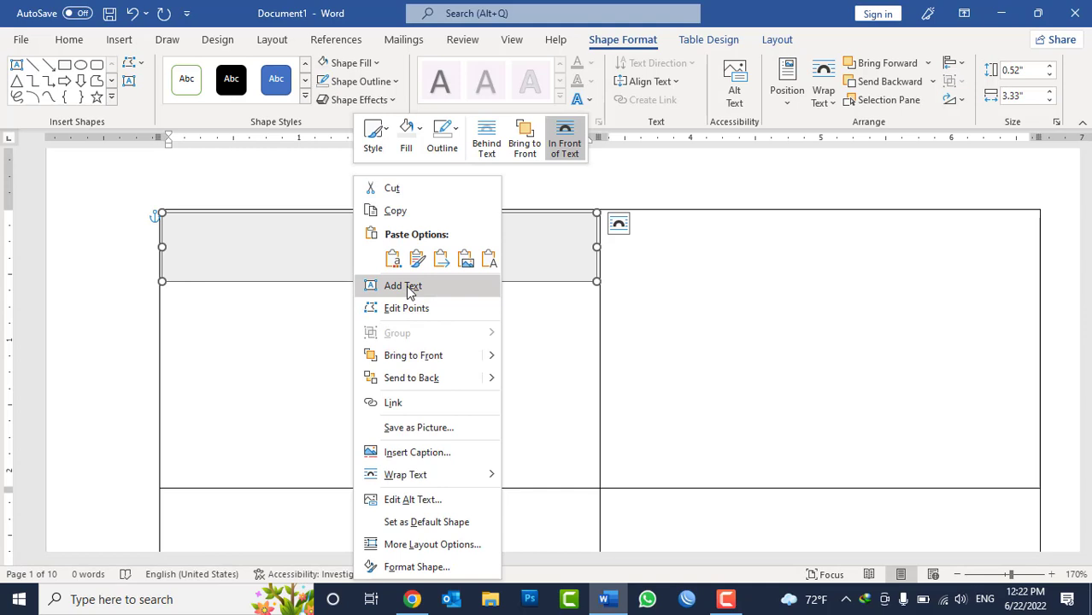
left_click(406, 286)
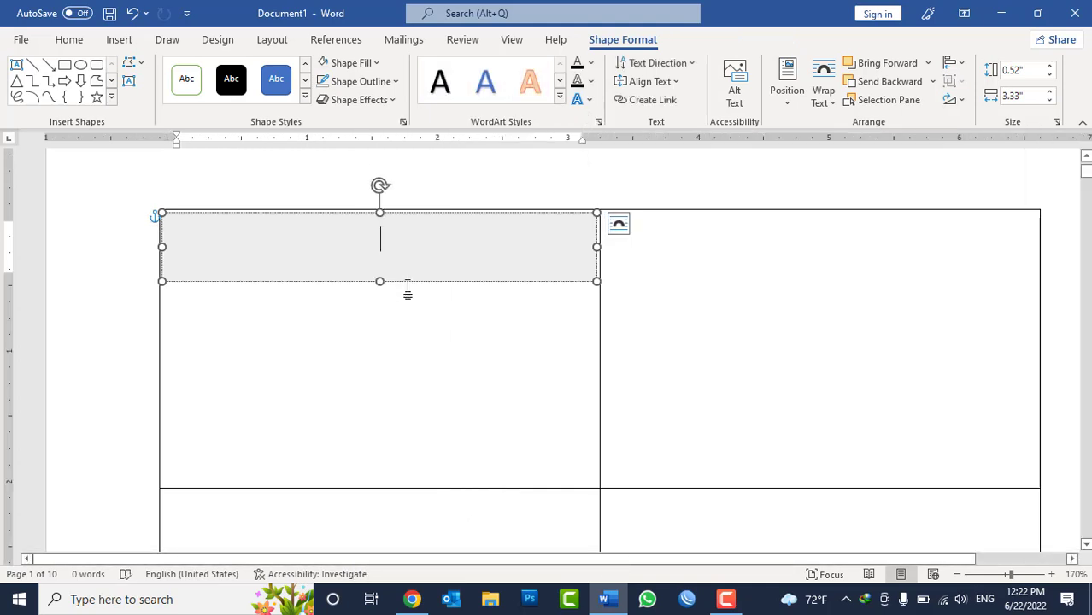
key("alt+shift")
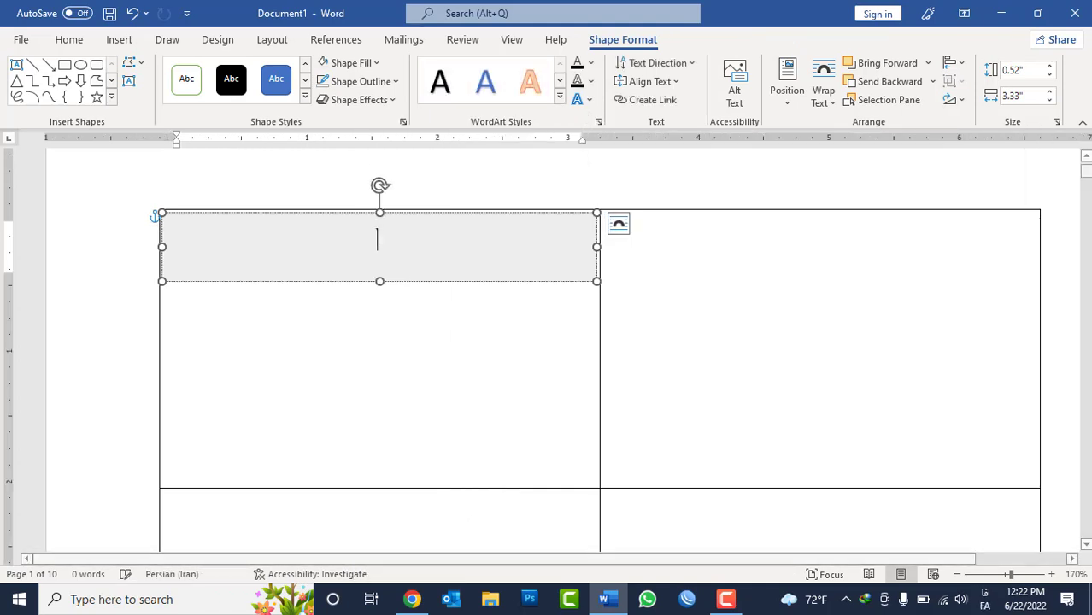
type("ا")
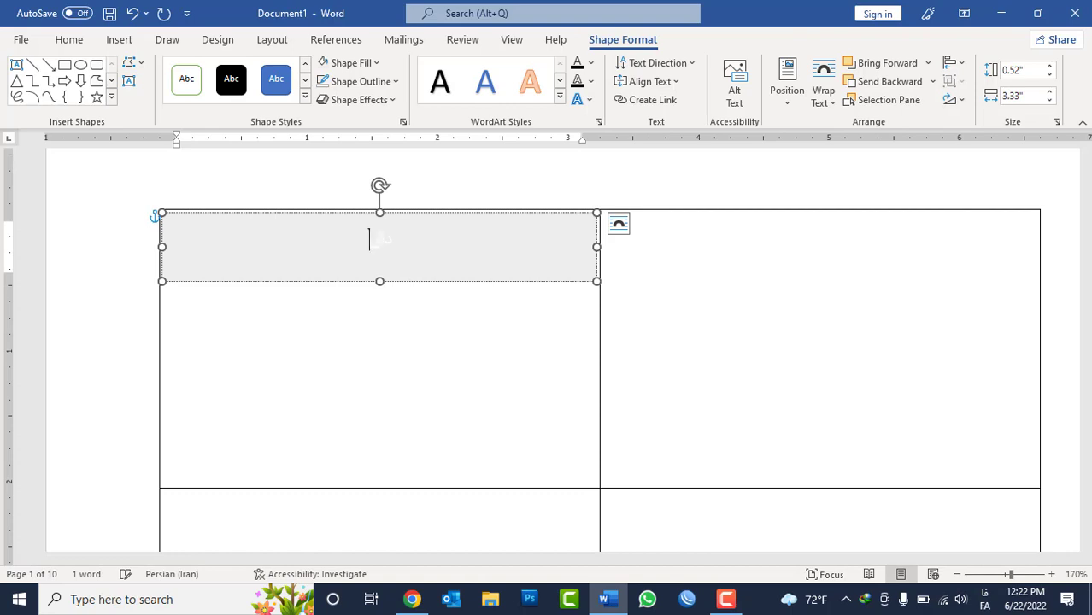
type("قالست")
type("رت")
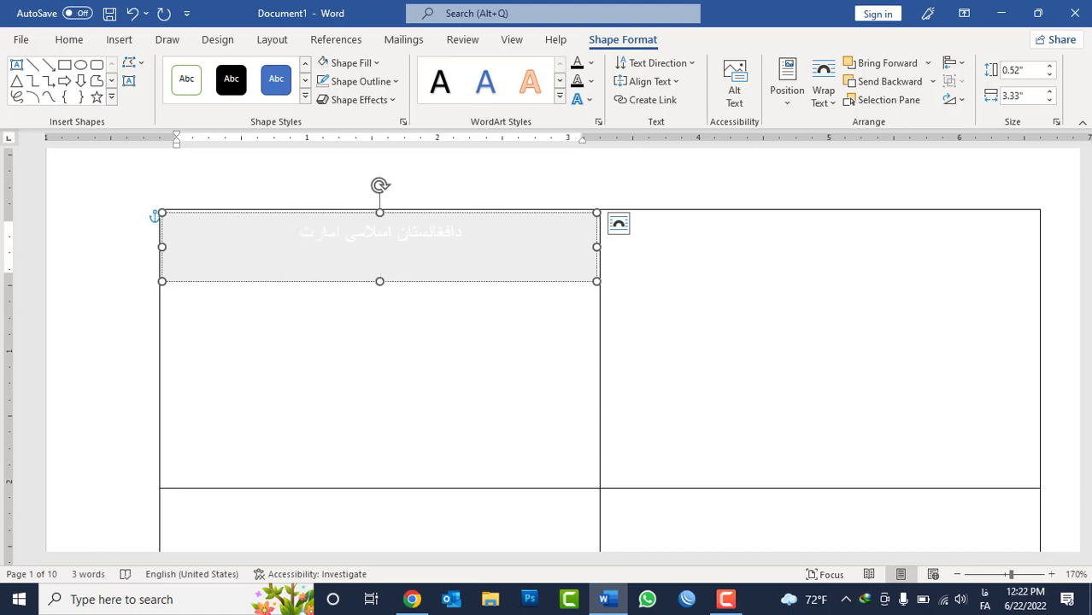
key("Return")
type("وزارت")
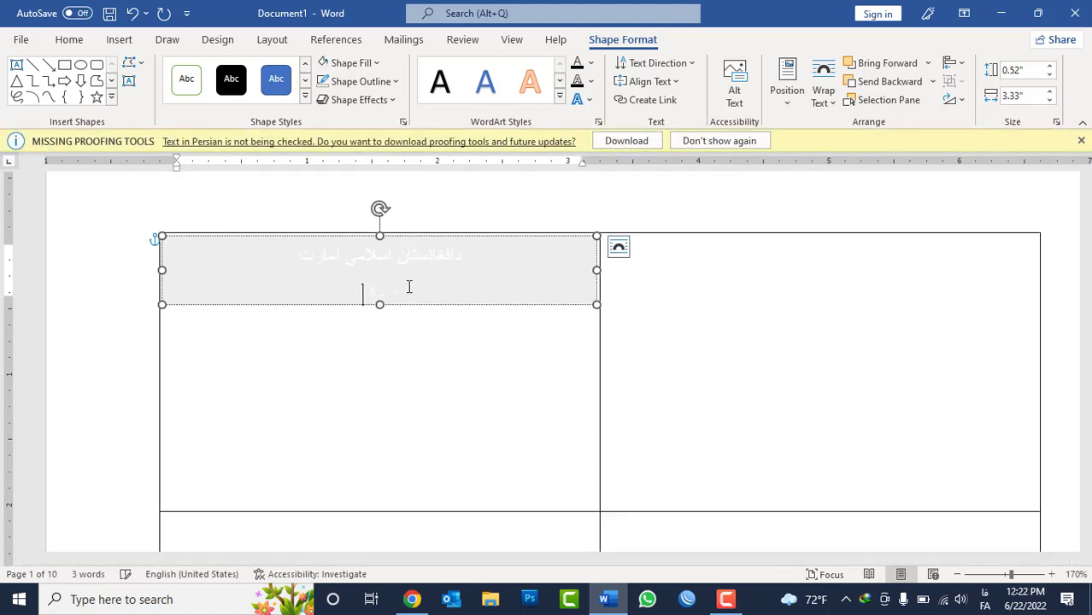
type("وز")
type(" مع")
key("ctrl+a")
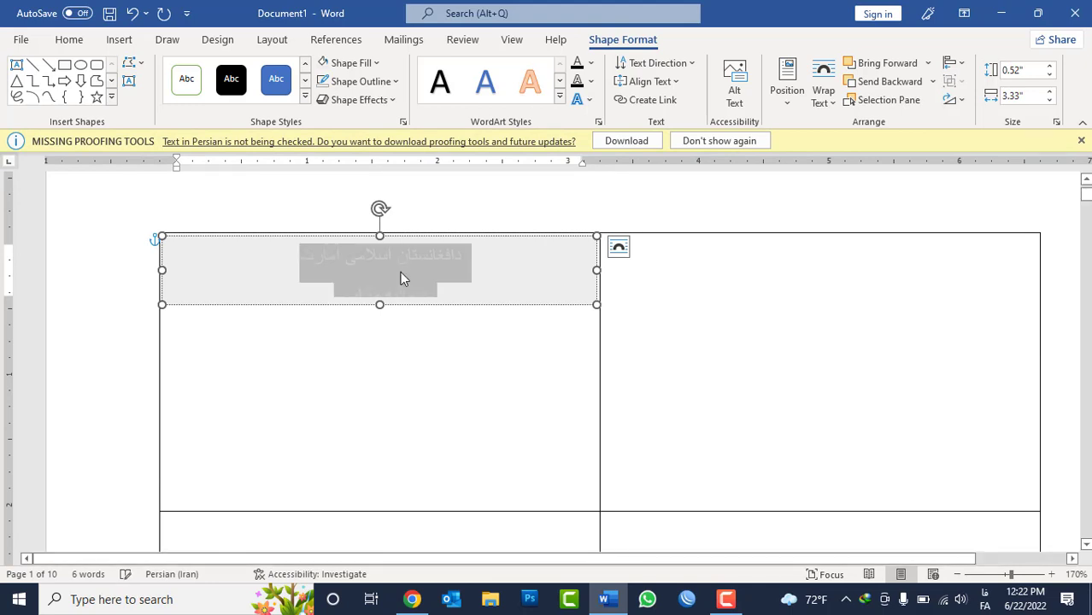
Shrink the banner heading to 7 pt, remove space after paragraphs, and set 1.0 line spacing.
left_click(72, 40)
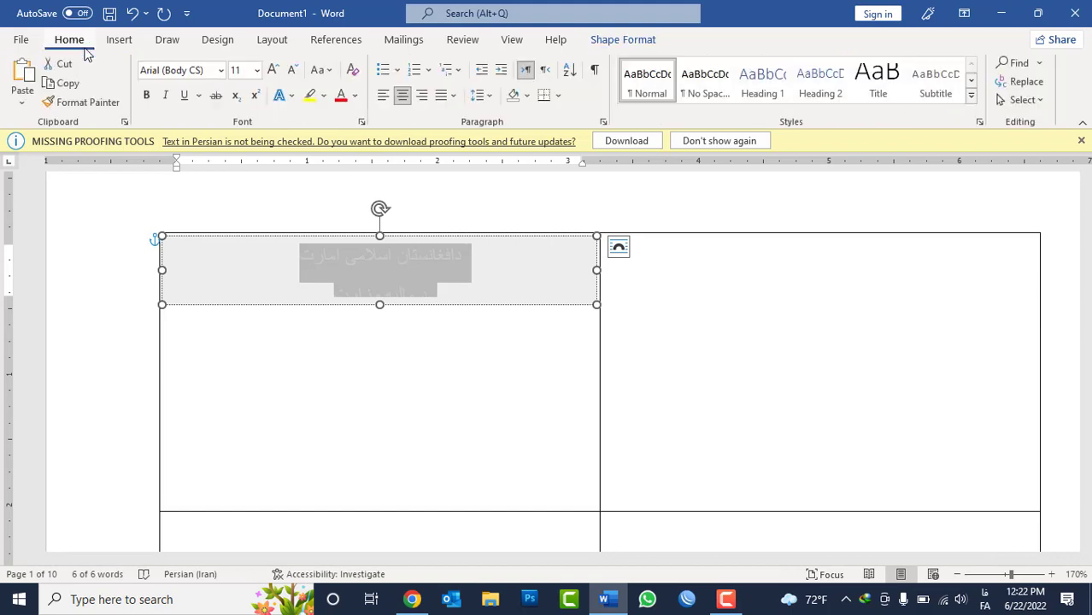
left_click(293, 70)
left_click(293, 70)
left_click(293, 70)
left_click(293, 70)
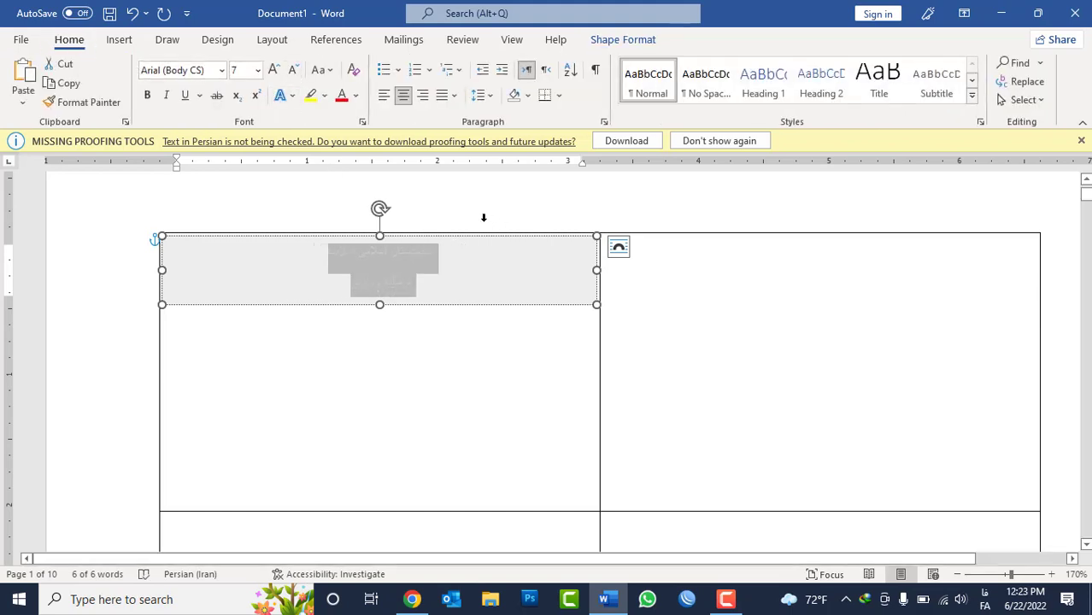
left_click(481, 95)
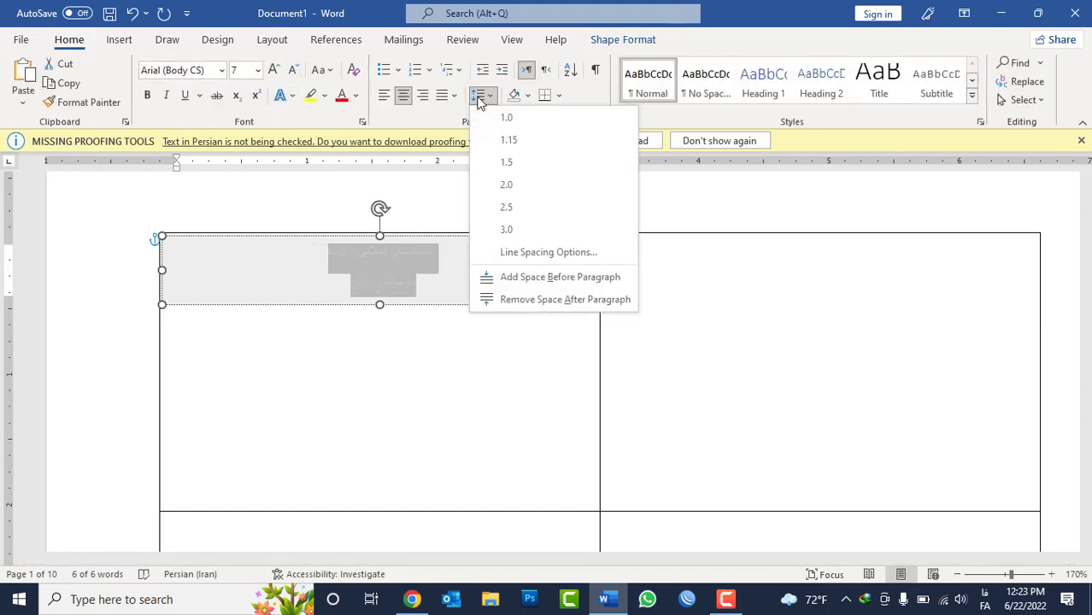
left_click(519, 301)
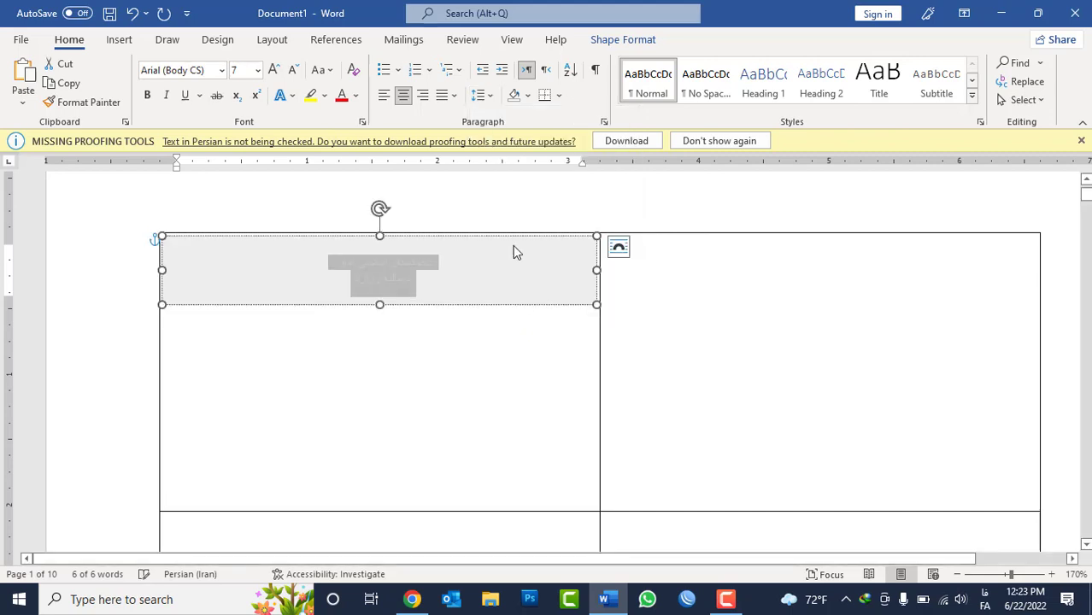
left_click(481, 95)
left_click(492, 125)
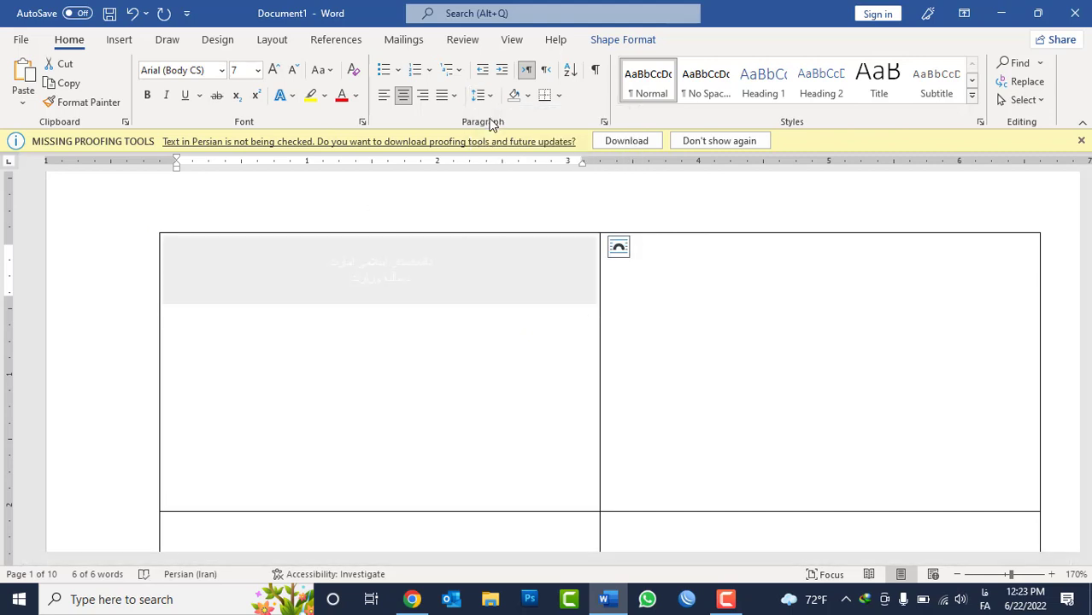
left_click(357, 293)
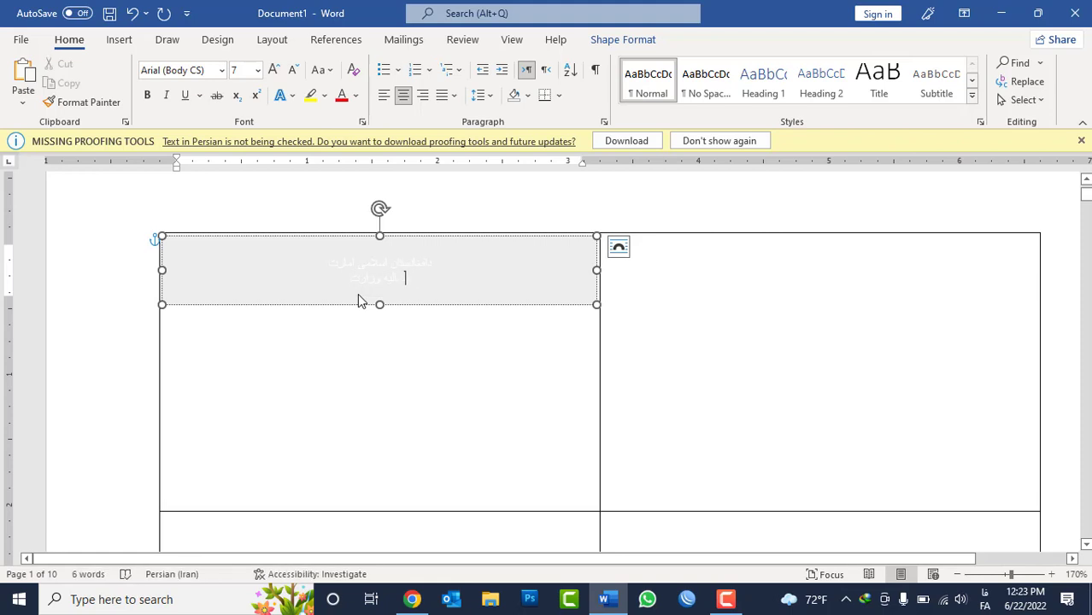
Finish the third Pashto header line, add a fourth line, and drag the header box taller.
type("ی")
left_click(380, 284)
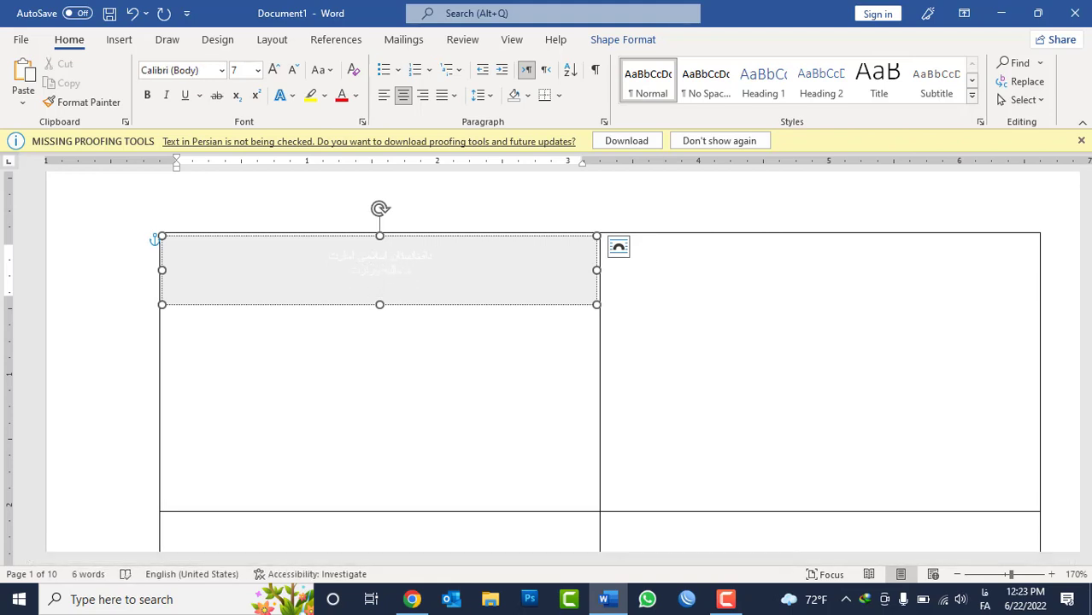
type("و الف")
key("alt+shift")
key("Return")
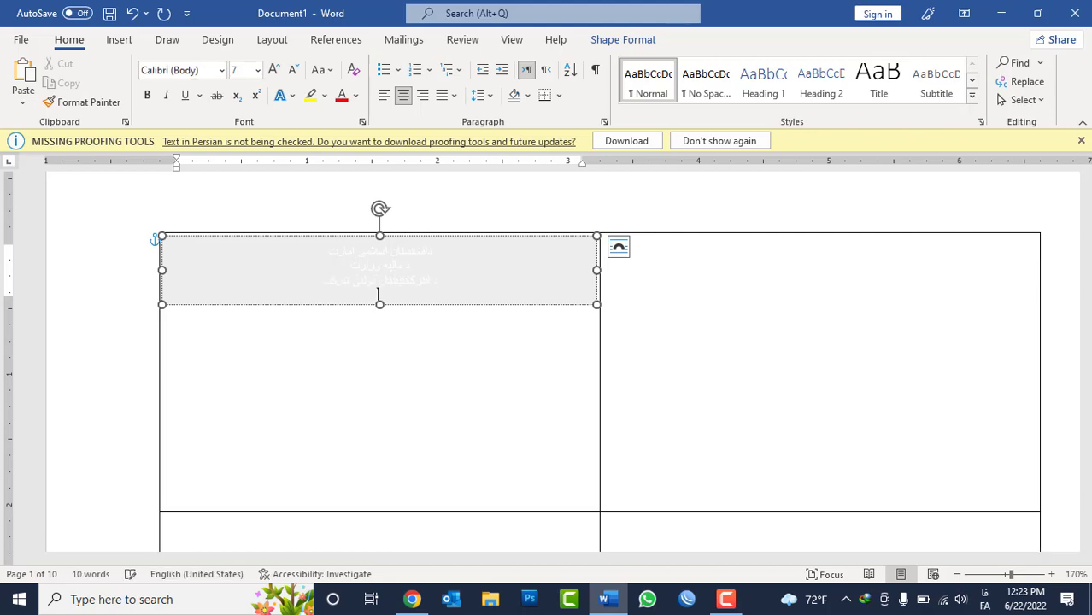
type("ا")
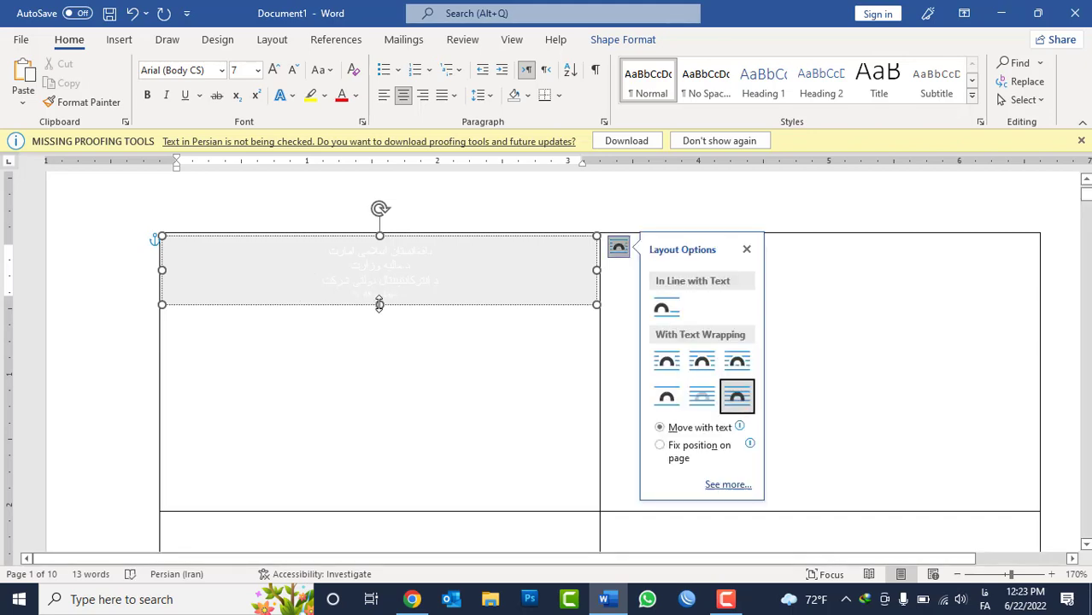
left_click_drag(379, 304, 378, 323)
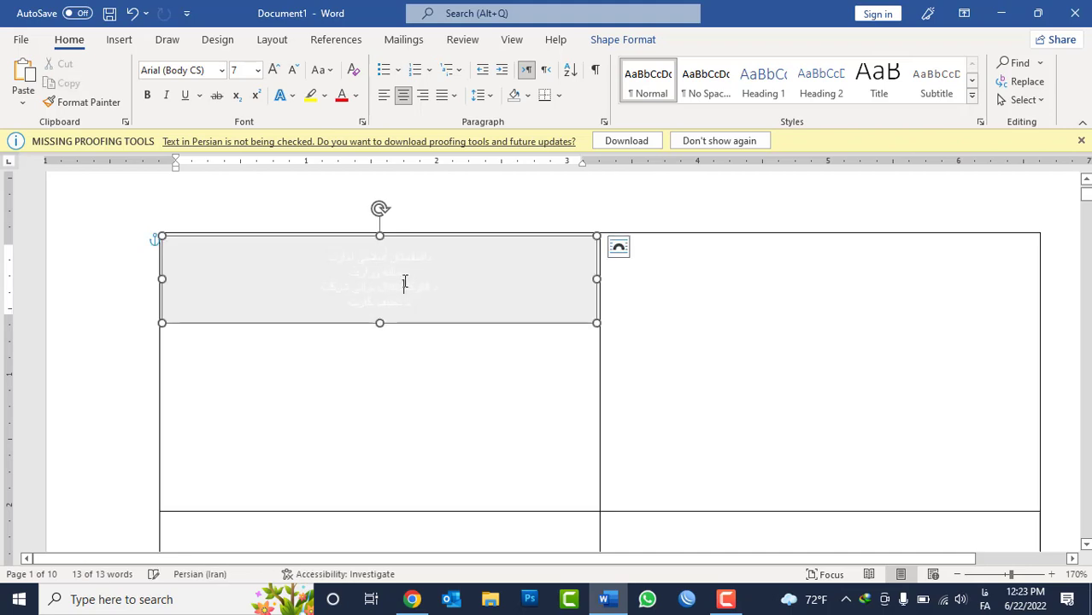
Make all header text black, then make the first line 12 pt bold.
key("ctrl+a")
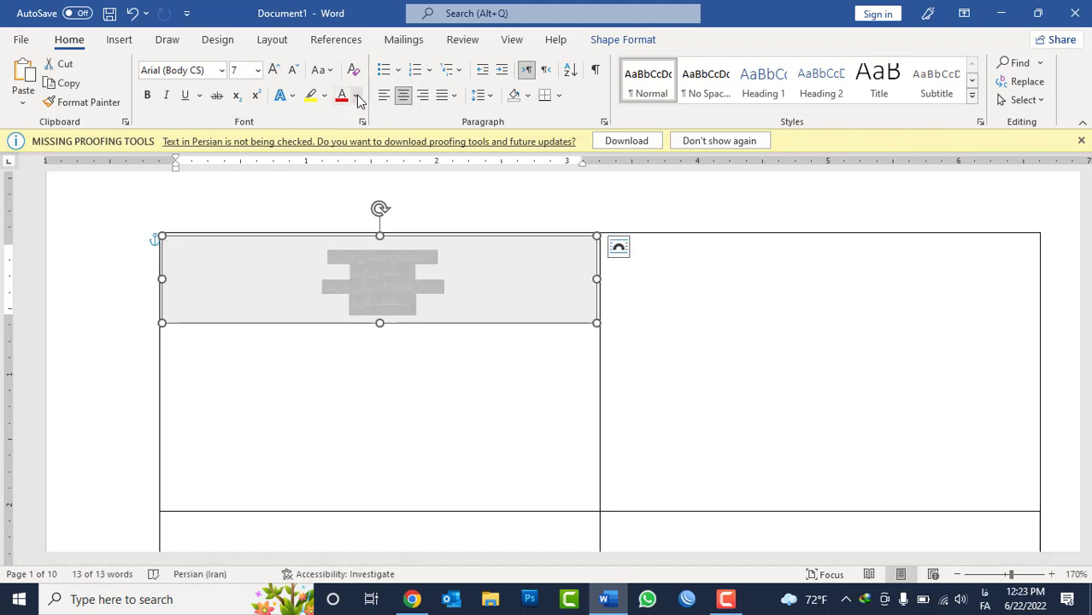
left_click(355, 95)
left_click(356, 164)
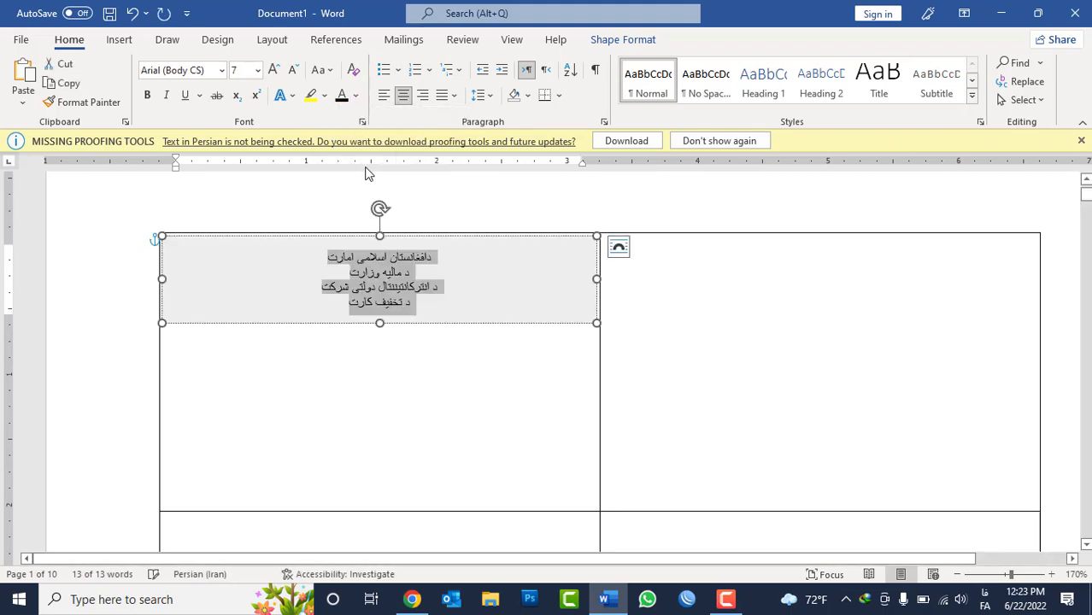
left_click_drag(377, 265, 305, 194)
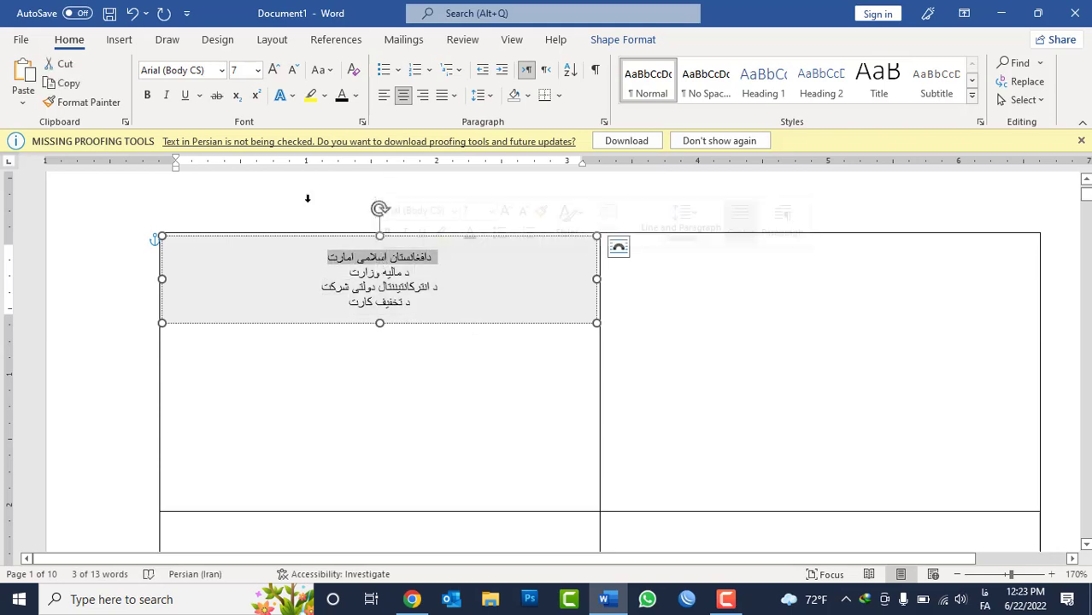
left_click(274, 70)
left_click(274, 70)
left_click(274, 70)
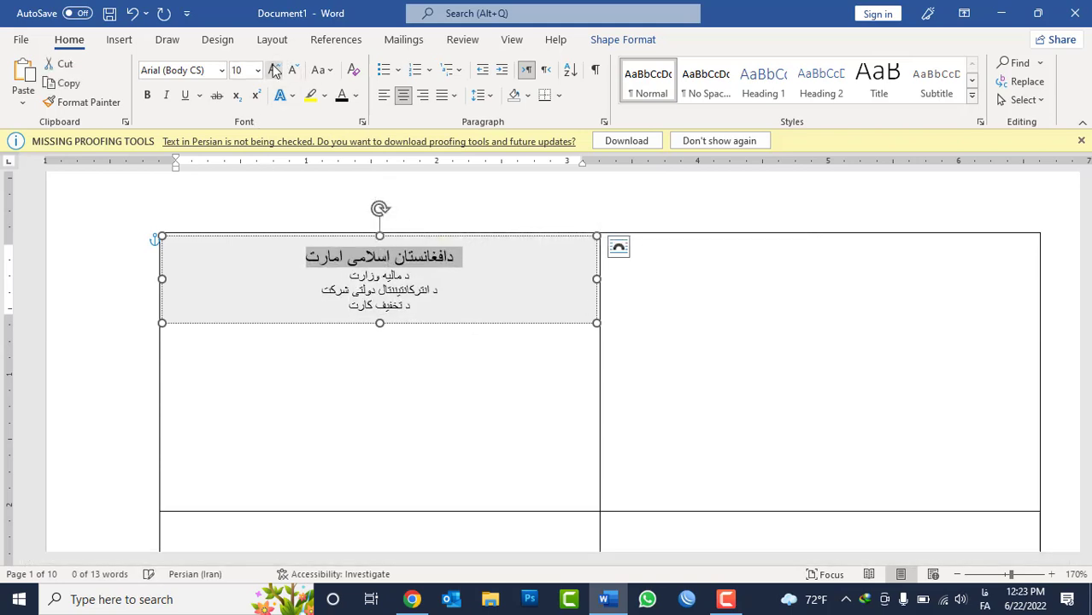
left_click(273, 70)
left_click(274, 69)
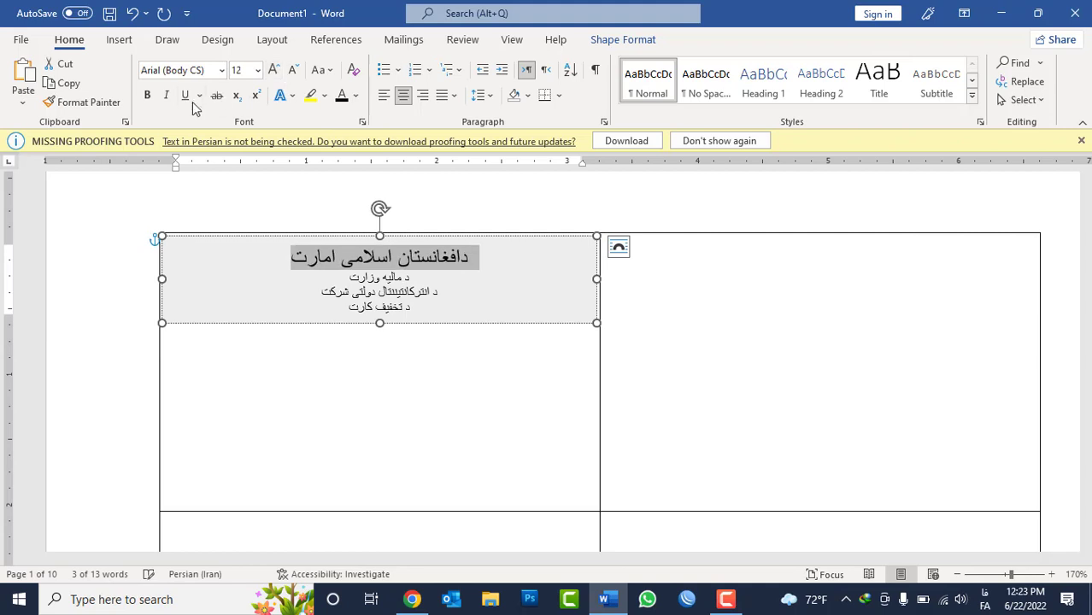
left_click(149, 95)
Make the second header line 10 pt bold and the third line 8 pt bold.
triple_click(386, 277)
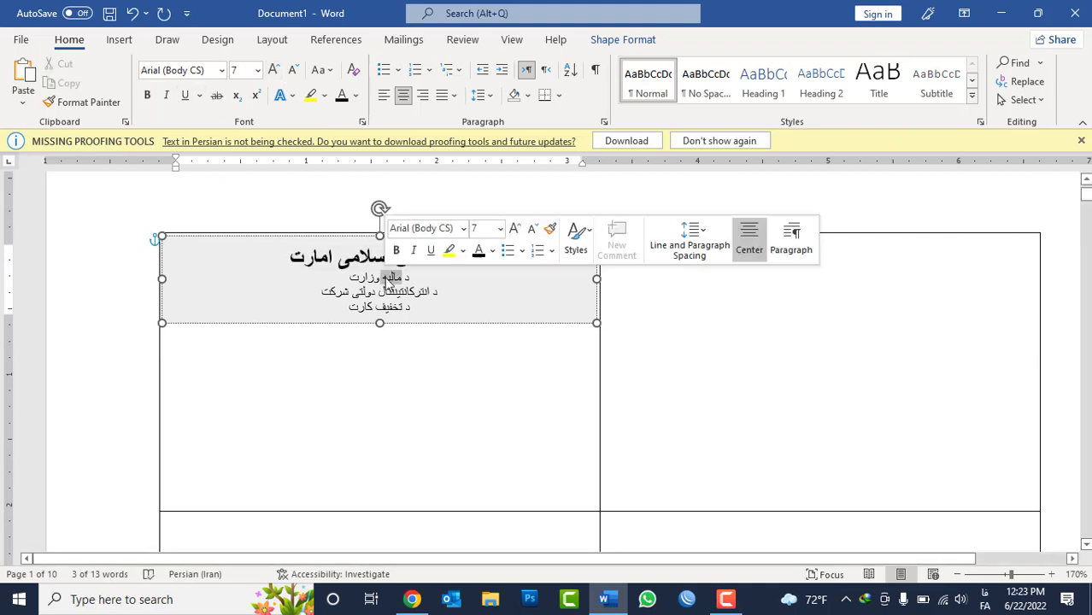
left_click(273, 70)
left_click(274, 70)
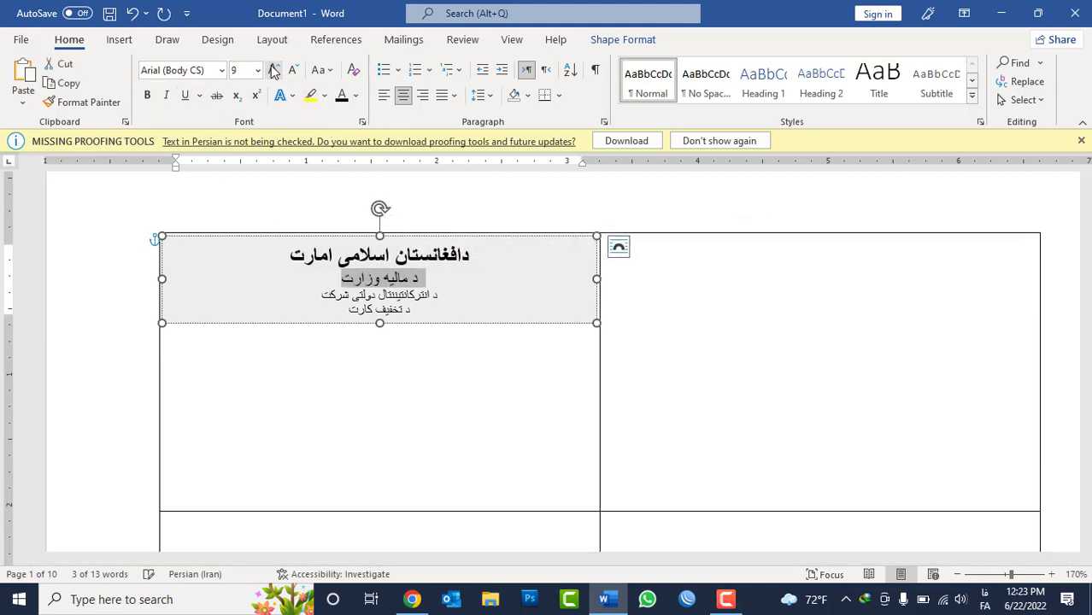
left_click(274, 70)
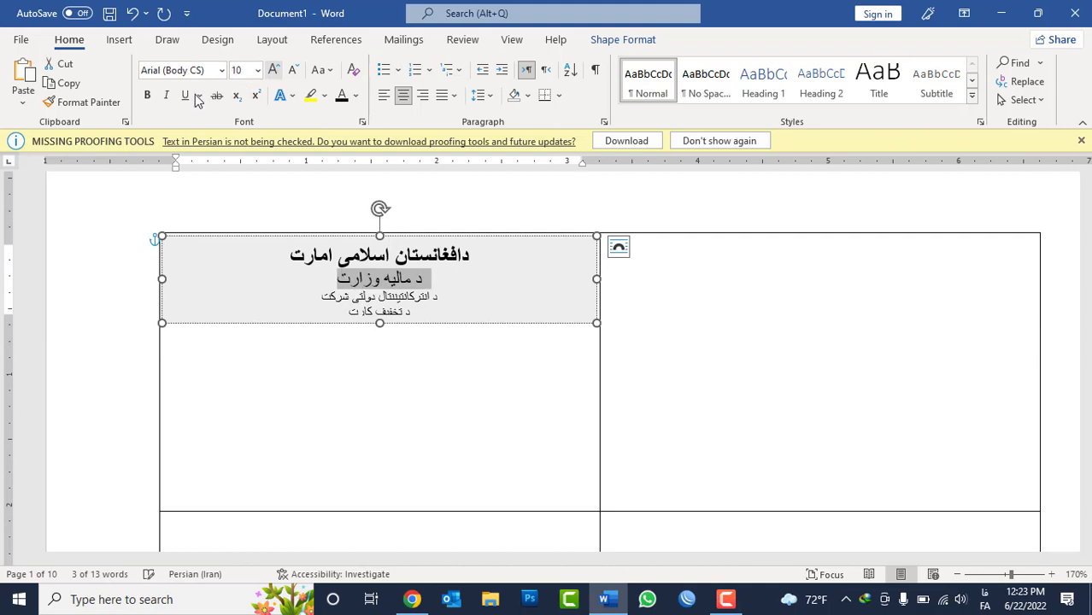
left_click(147, 95)
triple_click(384, 294)
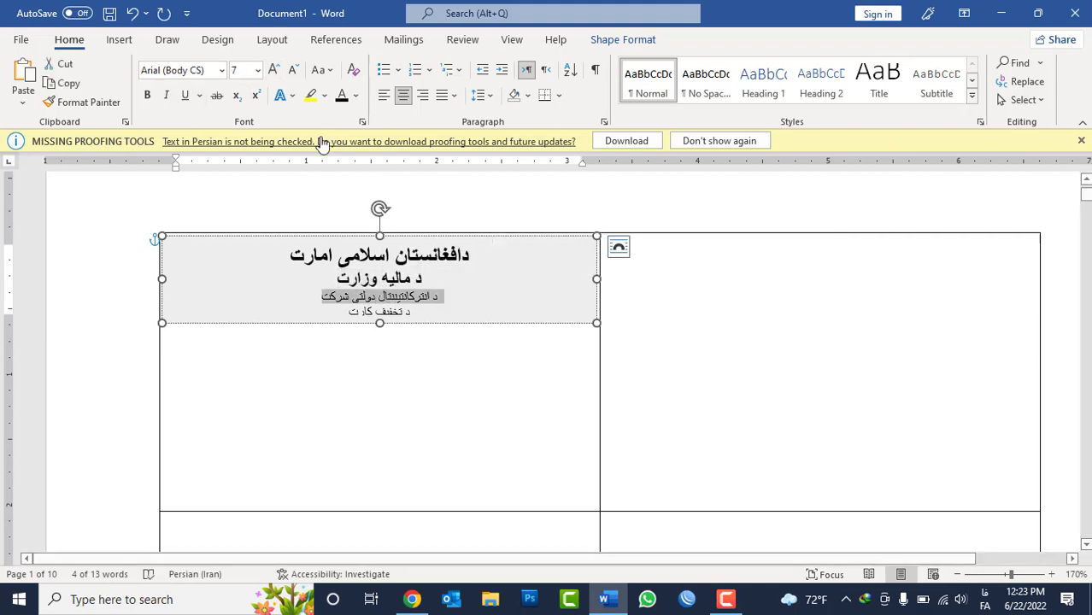
left_click(273, 70)
left_click(147, 95)
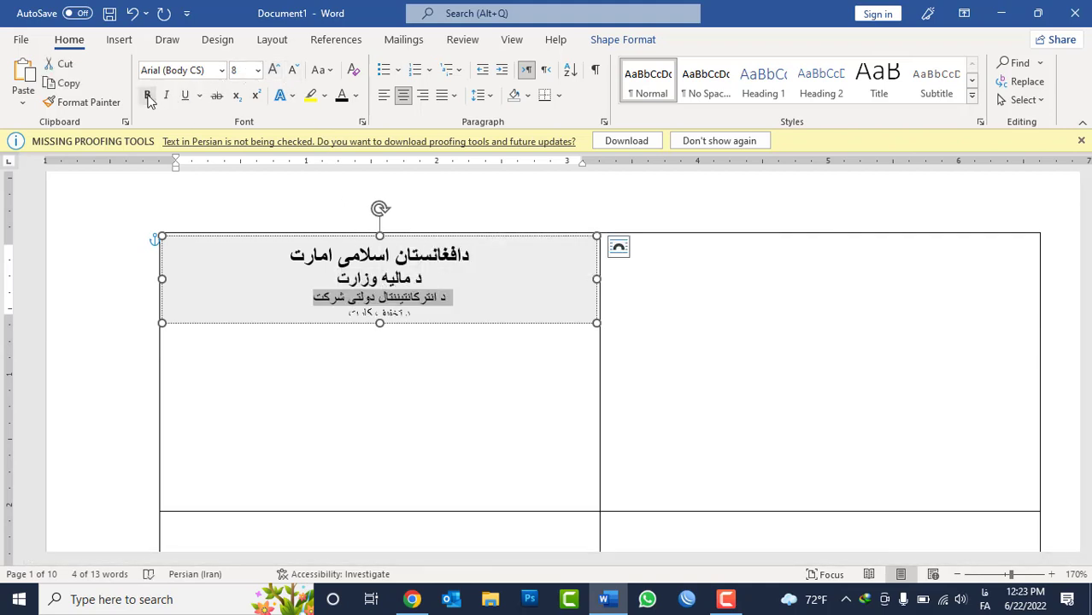
Stretch the header box to reveal the fourth line 'د تخفیف کارت' and bold it.
left_click(380, 328)
left_click_drag(379, 328, 380, 337)
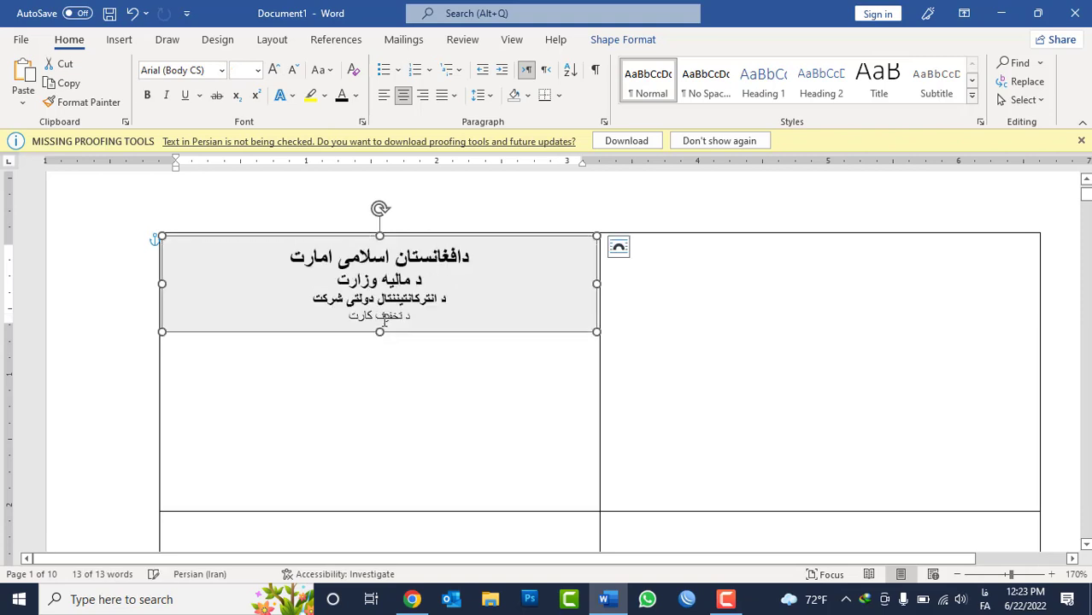
triple_click(379, 315)
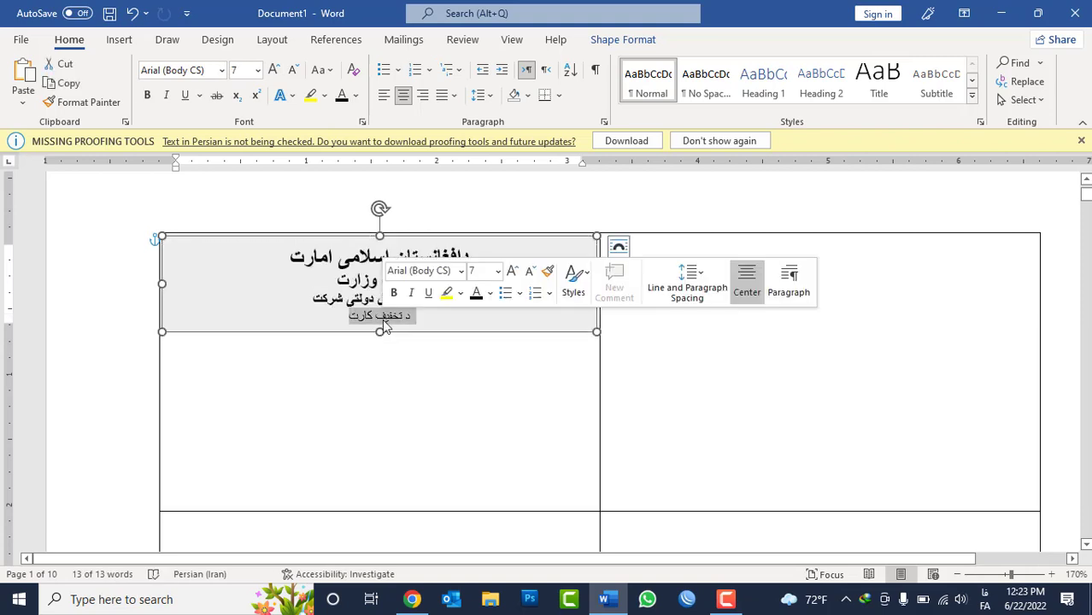
left_click(150, 95)
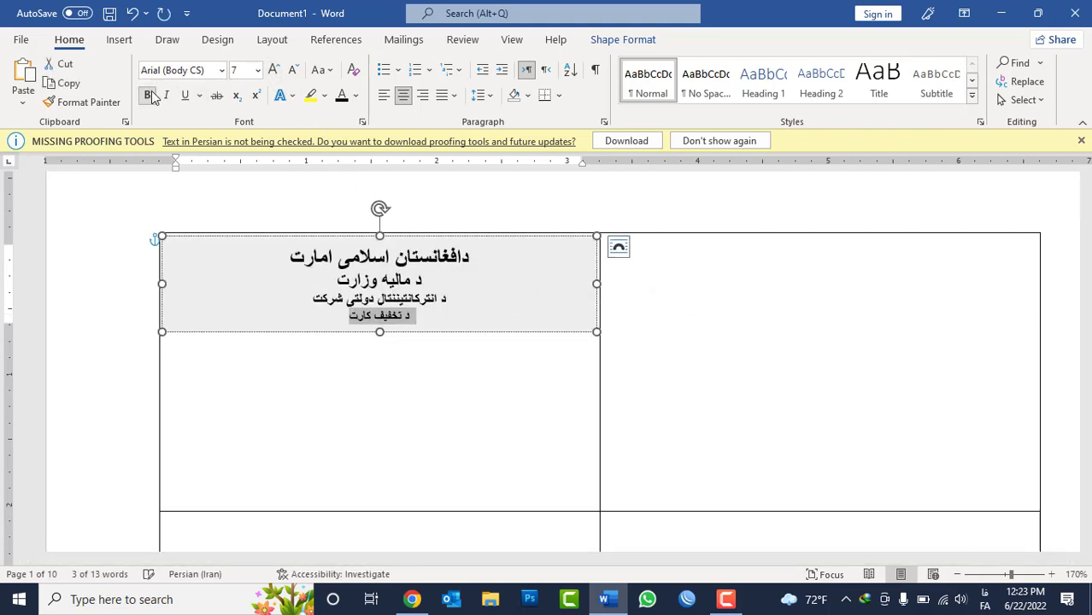
left_click(369, 386)
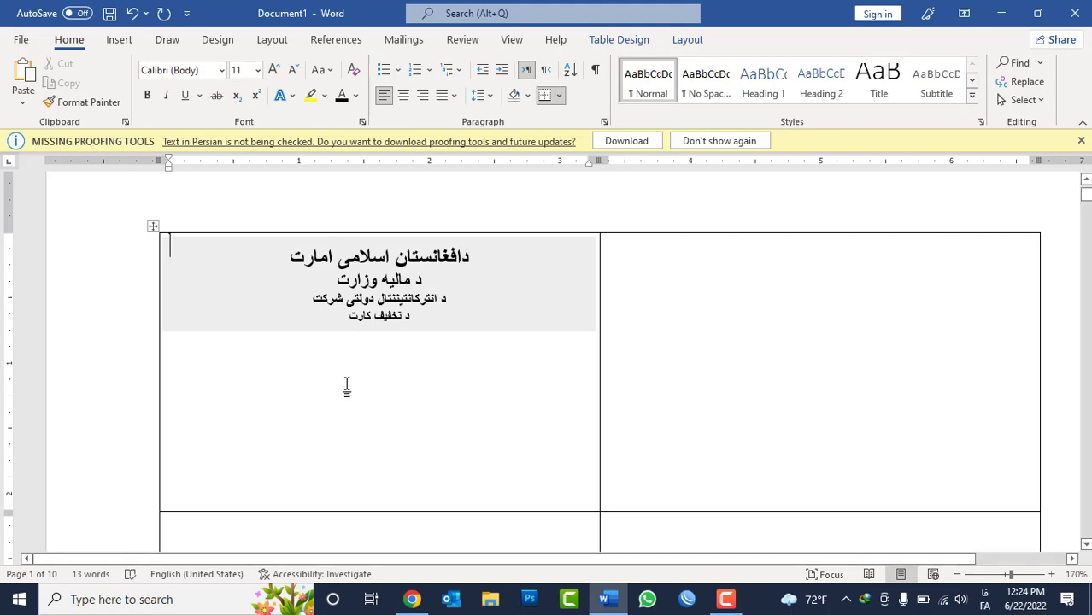
Type the right-aligned serial-number label 'د کارت مسلسل نمبر:' in the card area.
double_click(531, 360)
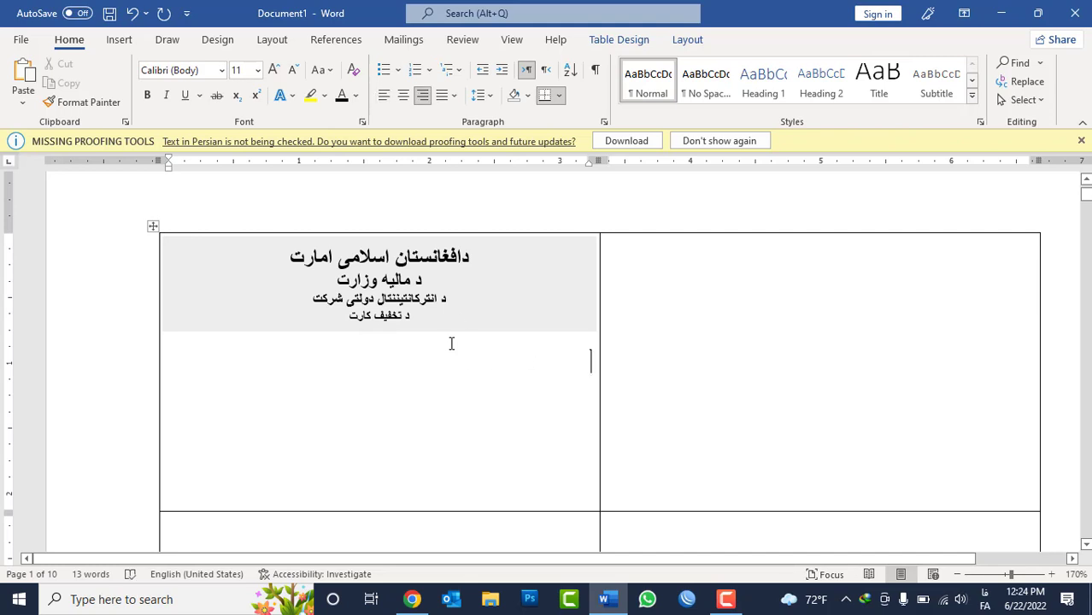
left_click(405, 96)
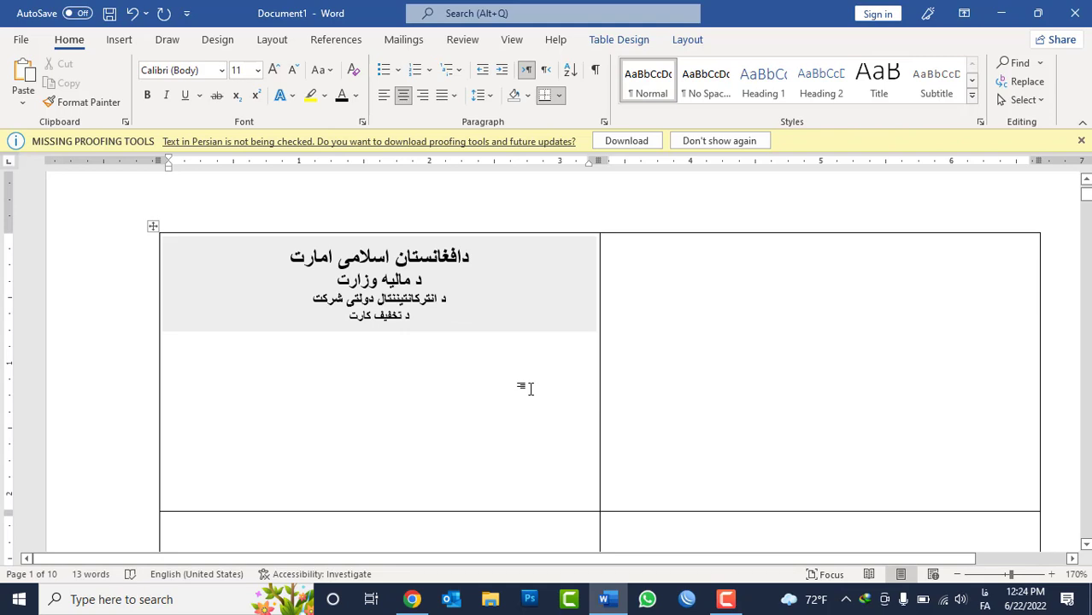
key("ctrl+l")
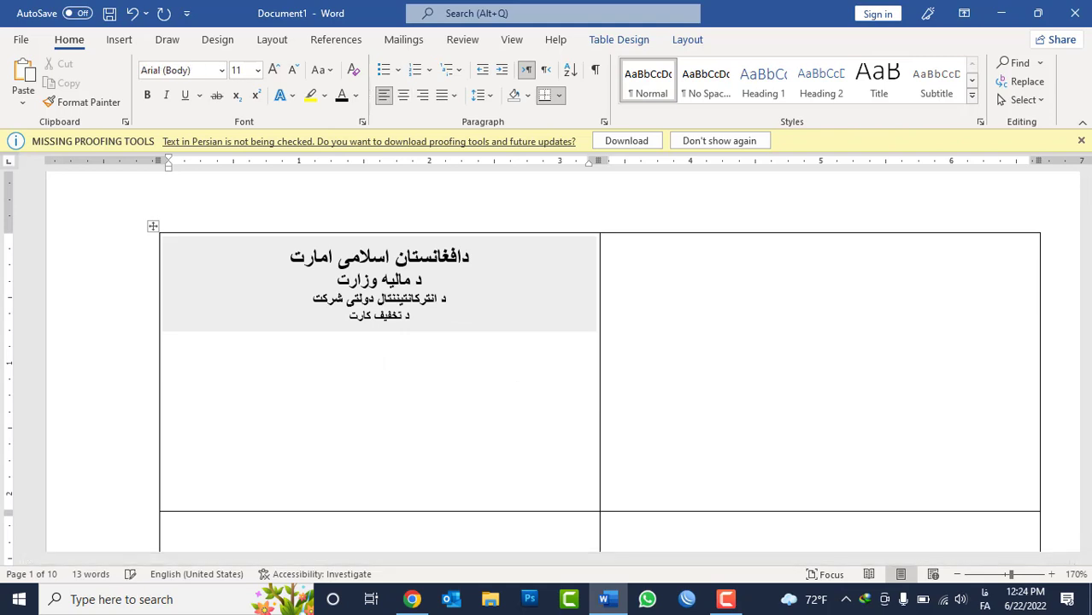
key("ctrl+e")
type("د ک")
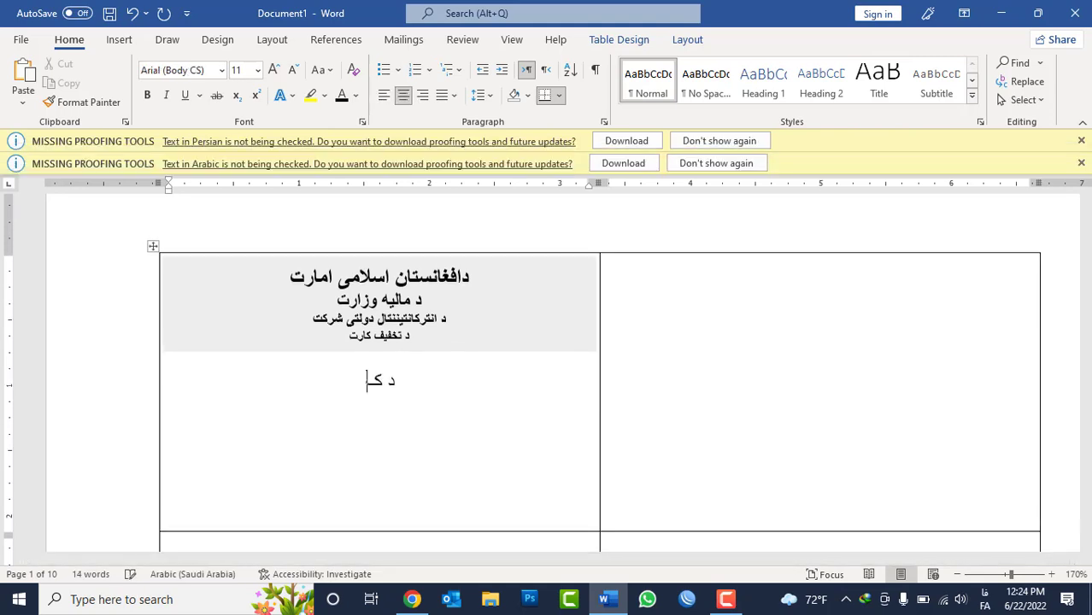
type("ارت مسل")
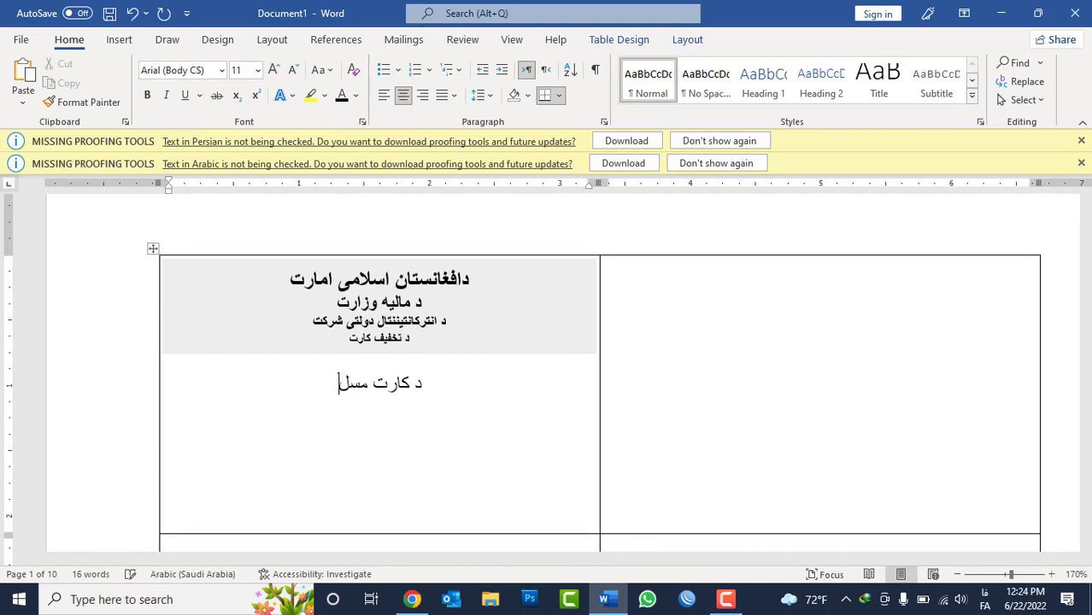
type("سل نمبر")
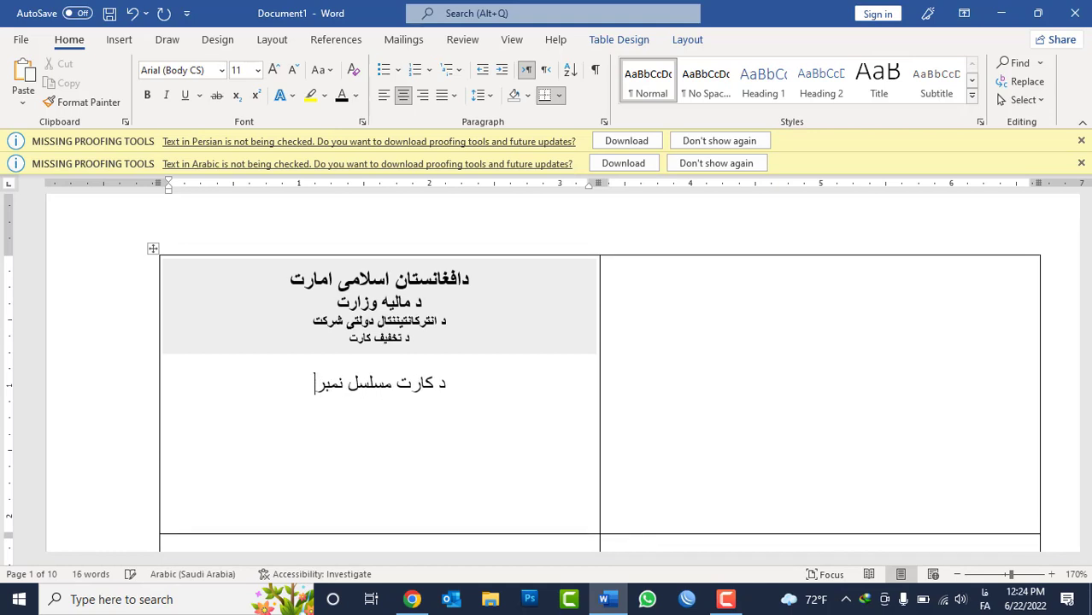
type(":")
key("ctrl+r")
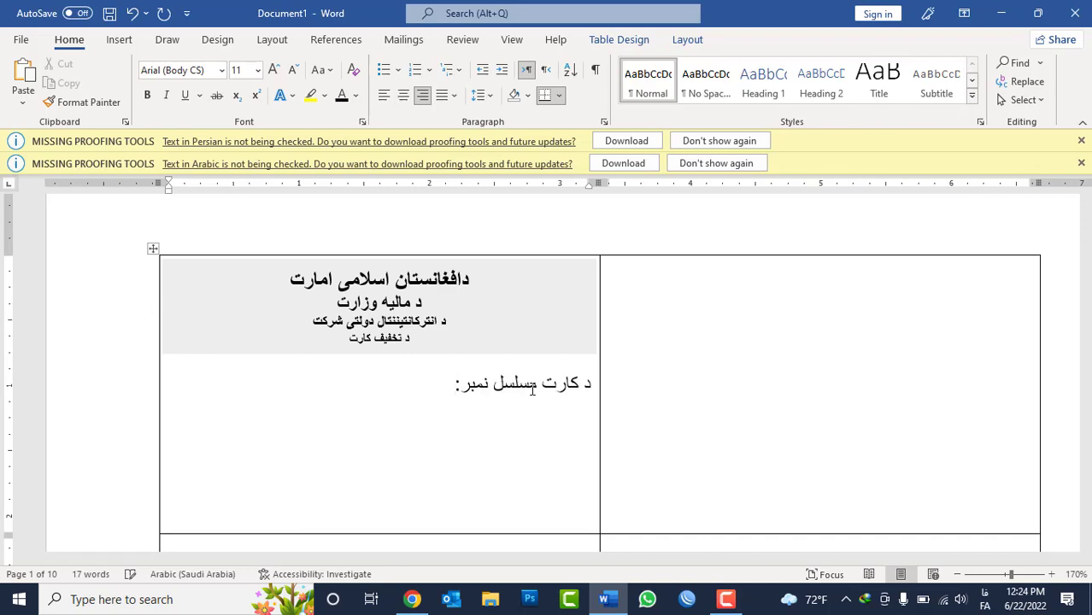
key("alt+shift")
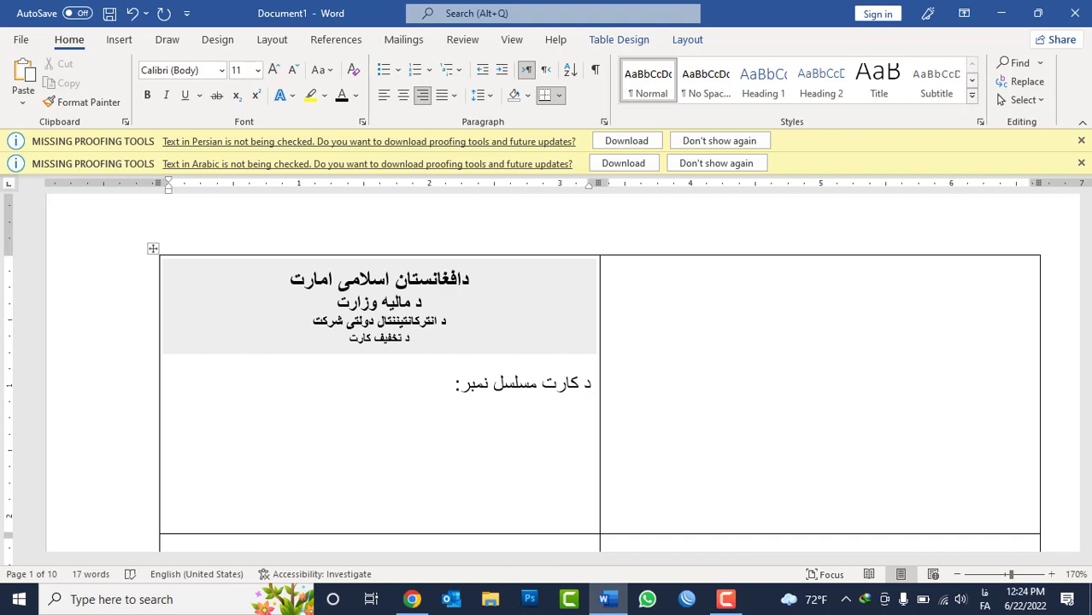
Add the expiry-date label 'د ختم تاریخ:' and the office-number label below it.
type("تاریخ")
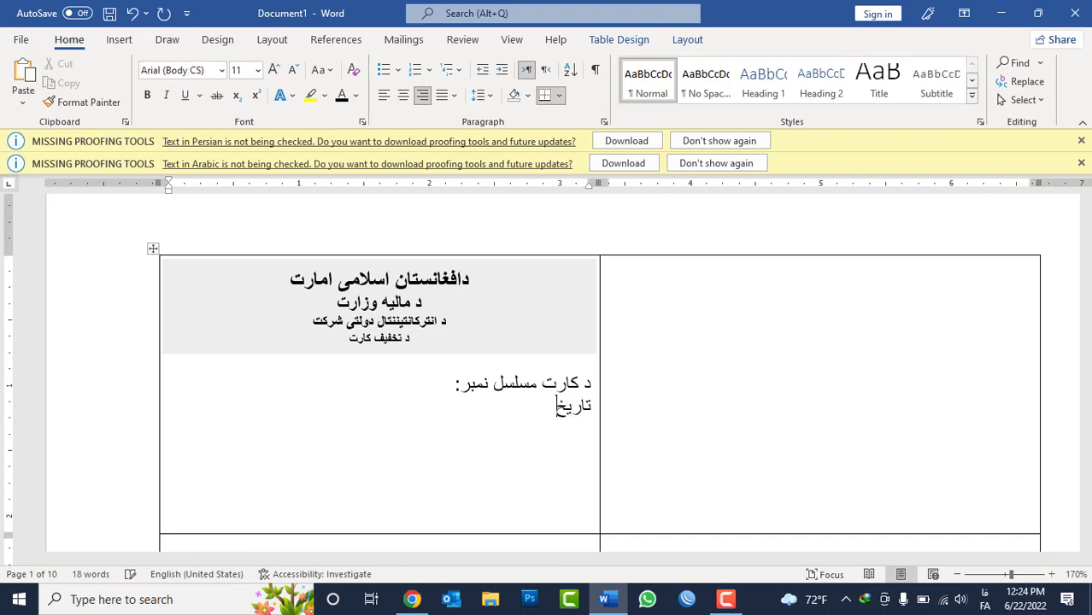
key("BackSpace")
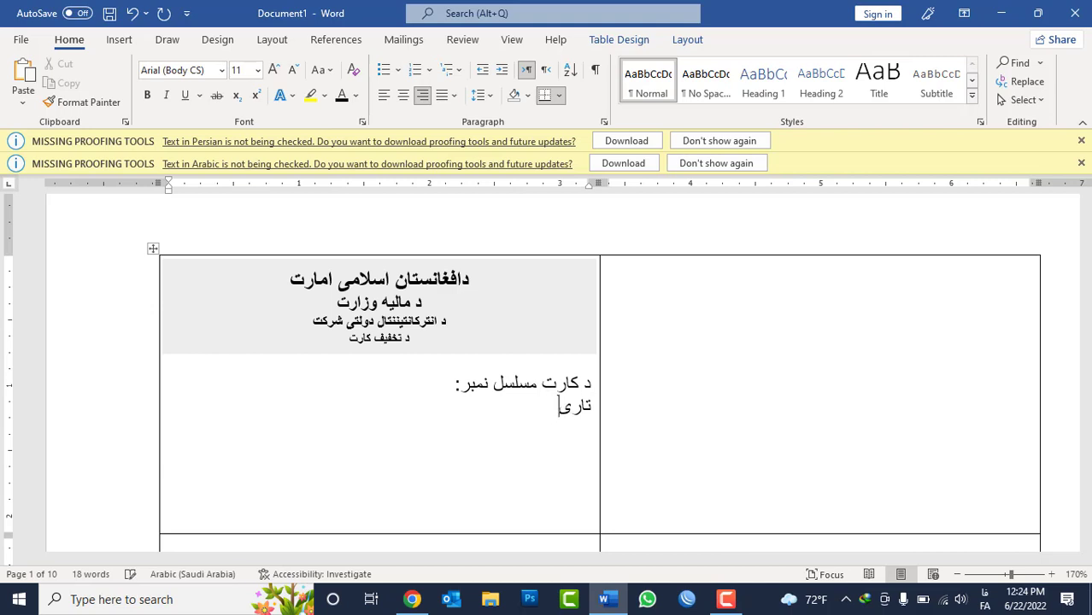
key("BackSpace")
key("BackSpace")
key("BackSpace")
key("BackSpace")
type("د خ")
type("تم ت")
type("اری")
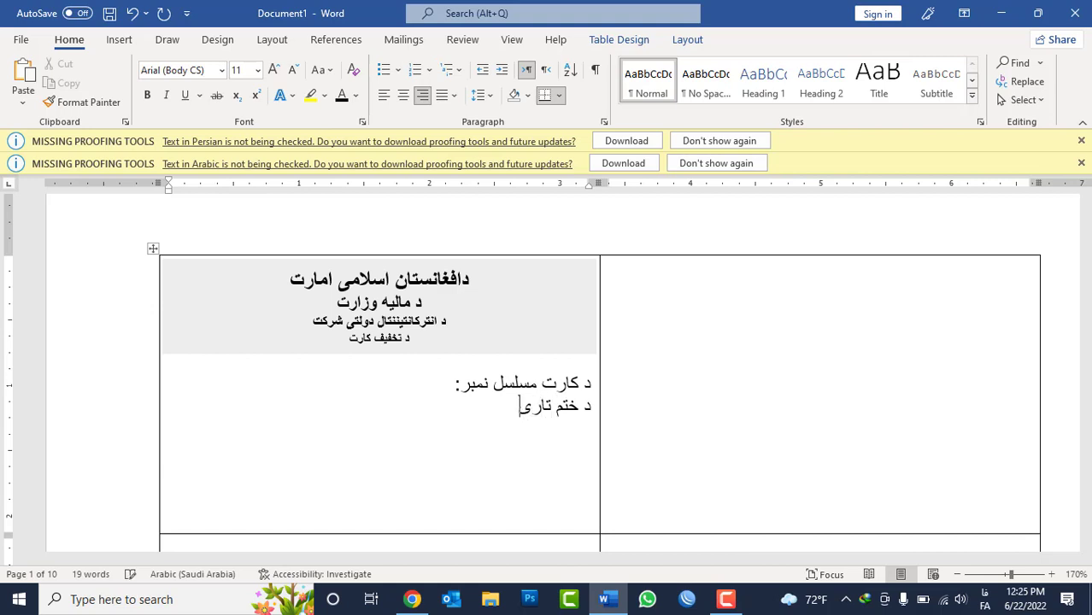
type("خ:")
key("Return")
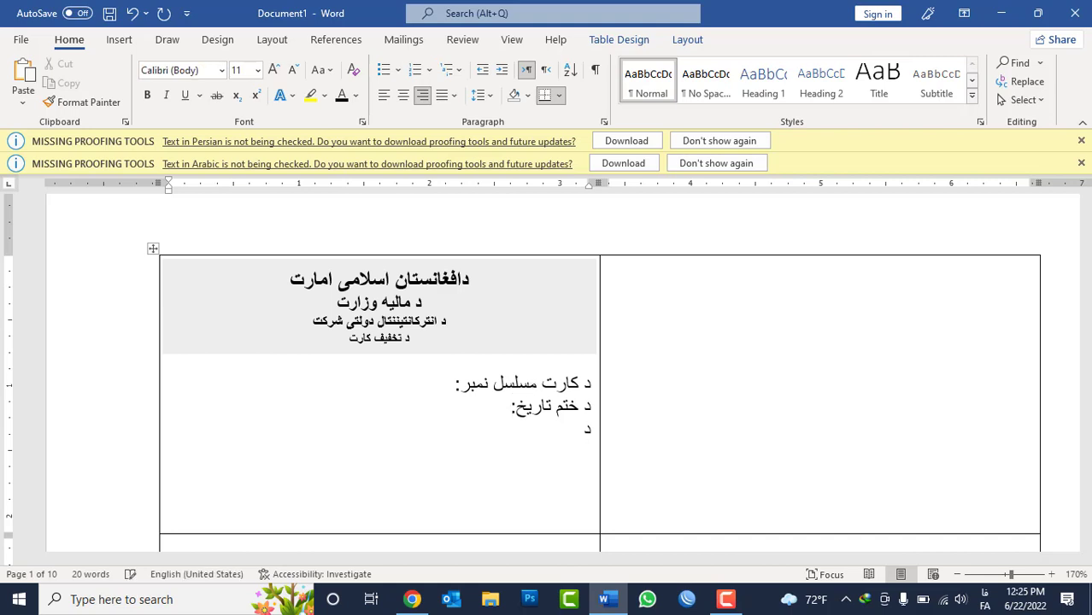
type("دفتر شمره")
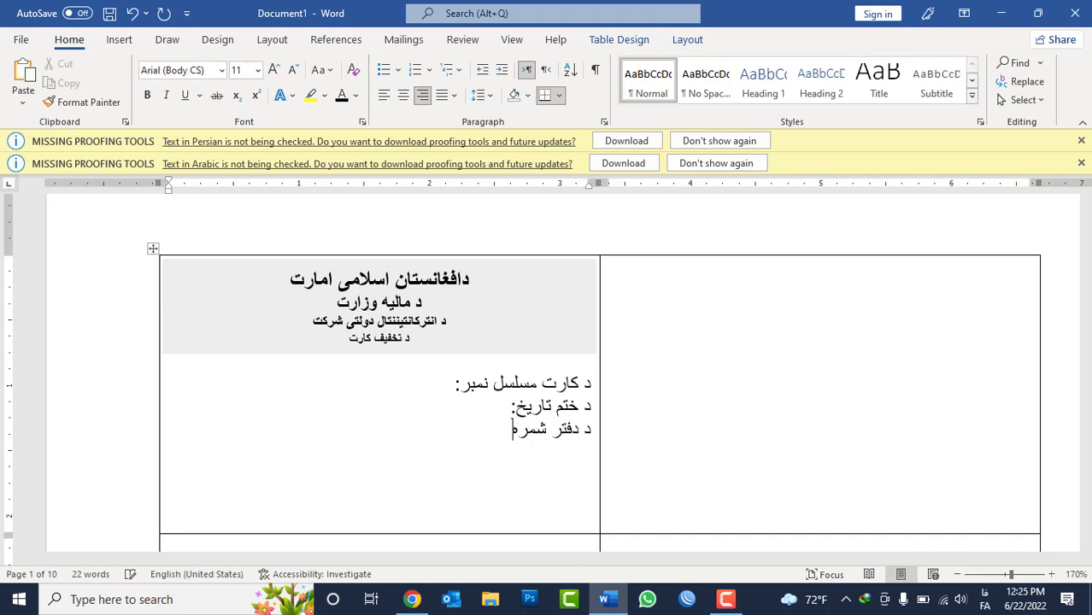
key("BackSpace")
type("ی")
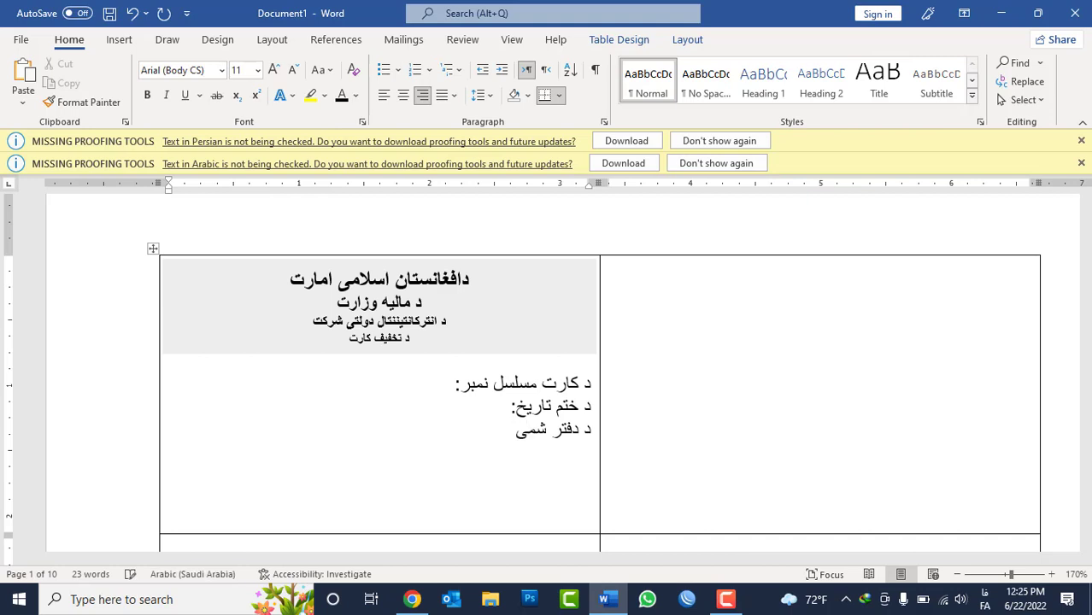
type("ره:")
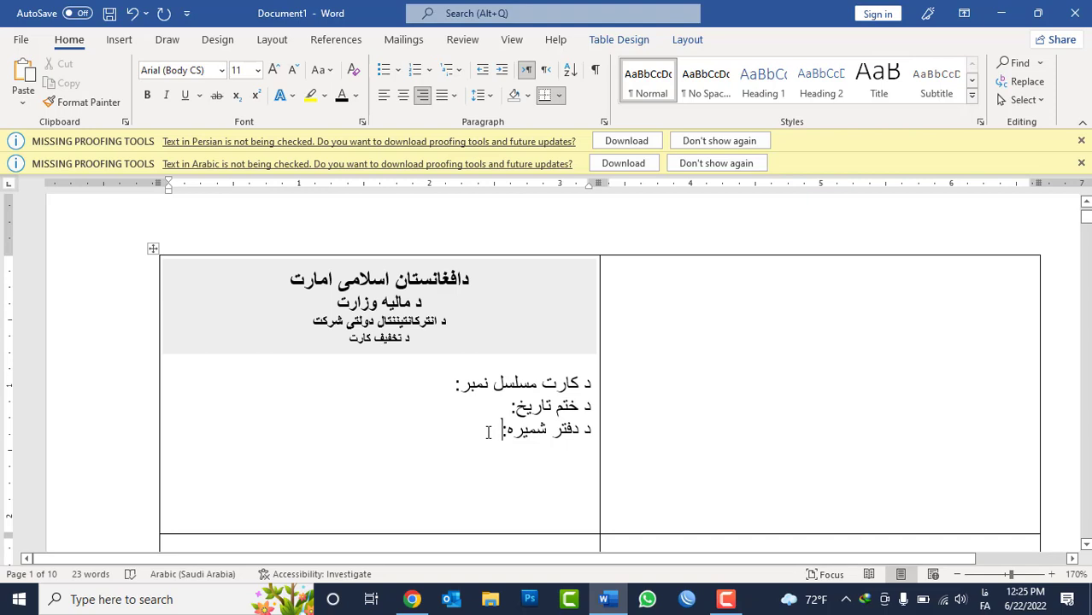
Insert the discount-amount label 'د تاخفیف ممقادار:' under the serial-number line.
left_click(446, 386)
key("Return")
type("د ")
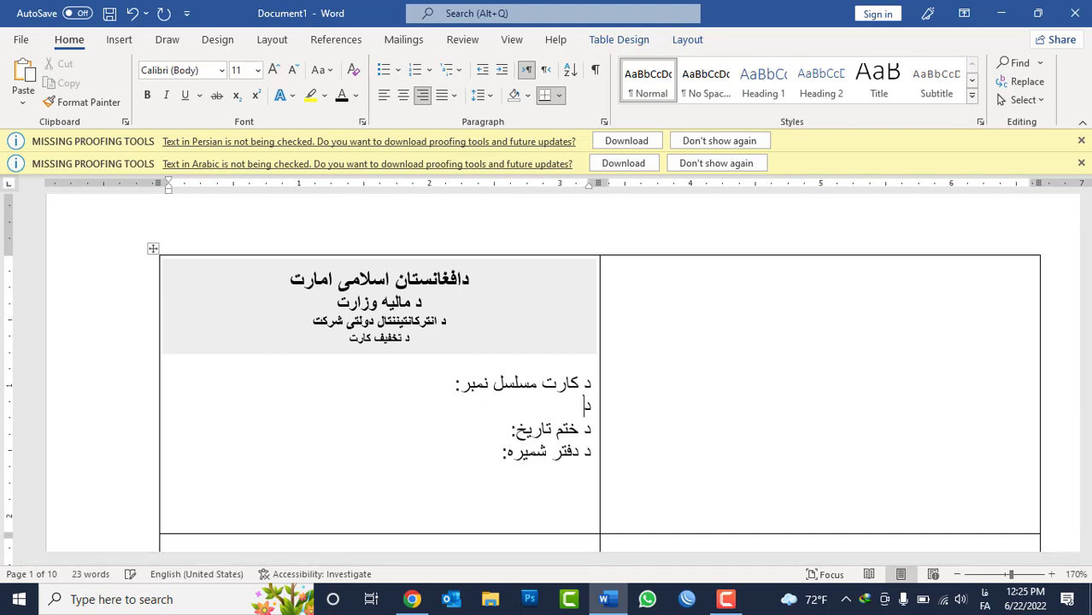
type("تاخفیف")
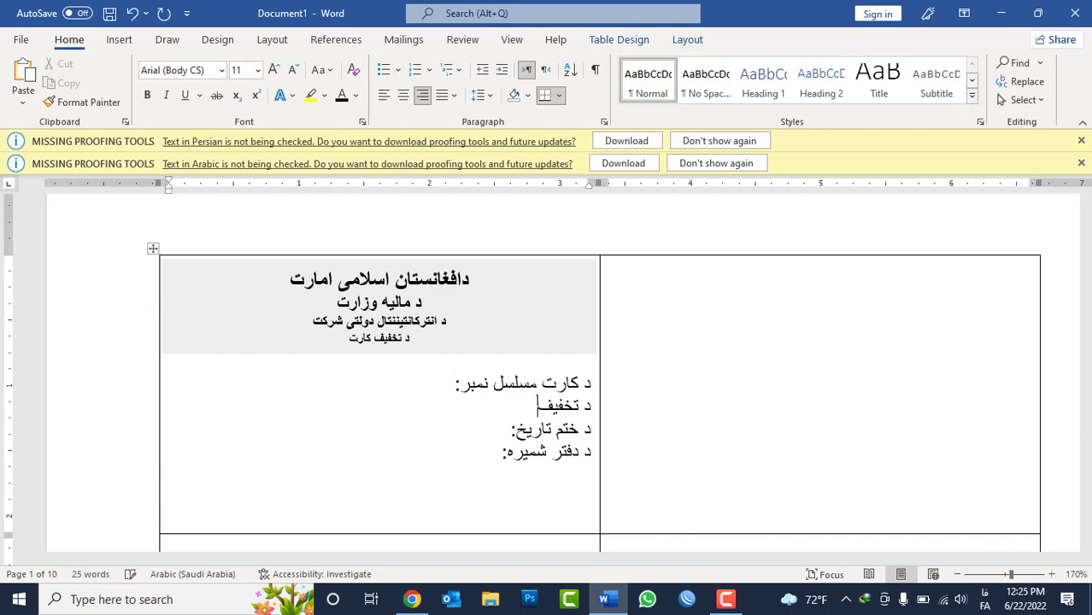
type(" م")
type("مقا")
type("دار:")
Make the four card labels bold, size 12, with 1.15 line spacing.
left_click_drag(495, 453, 586, 384)
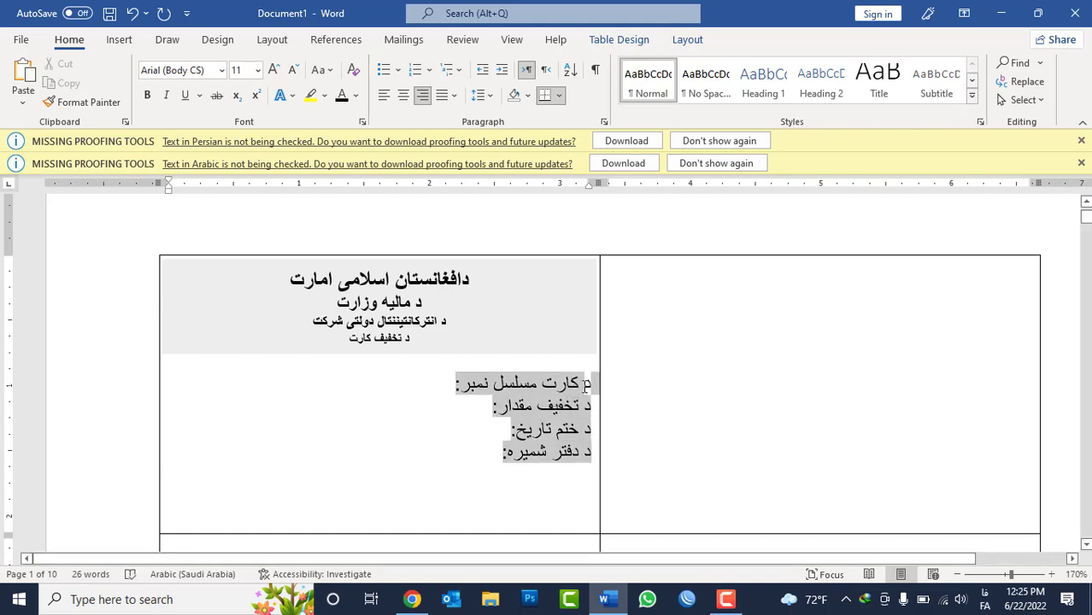
left_click(147, 94)
left_click(274, 69)
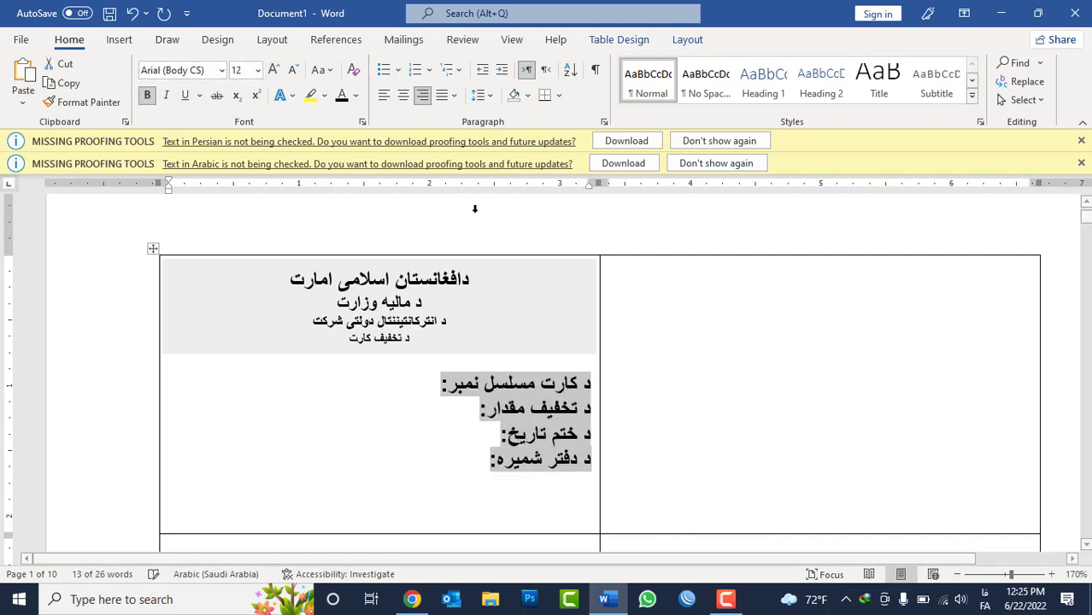
left_click(481, 95)
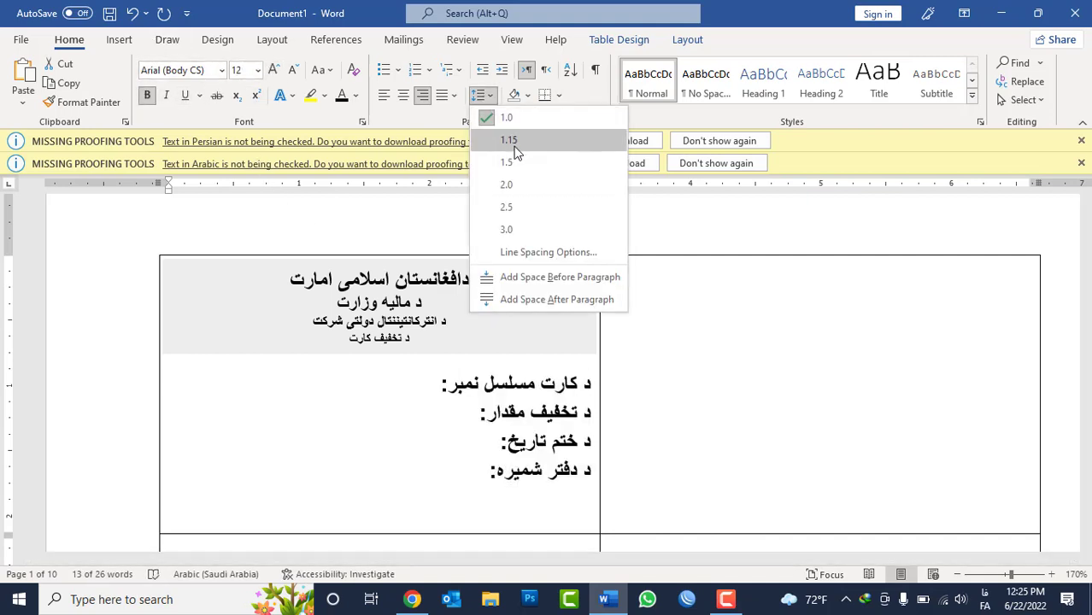
left_click(515, 147)
left_click(440, 383)
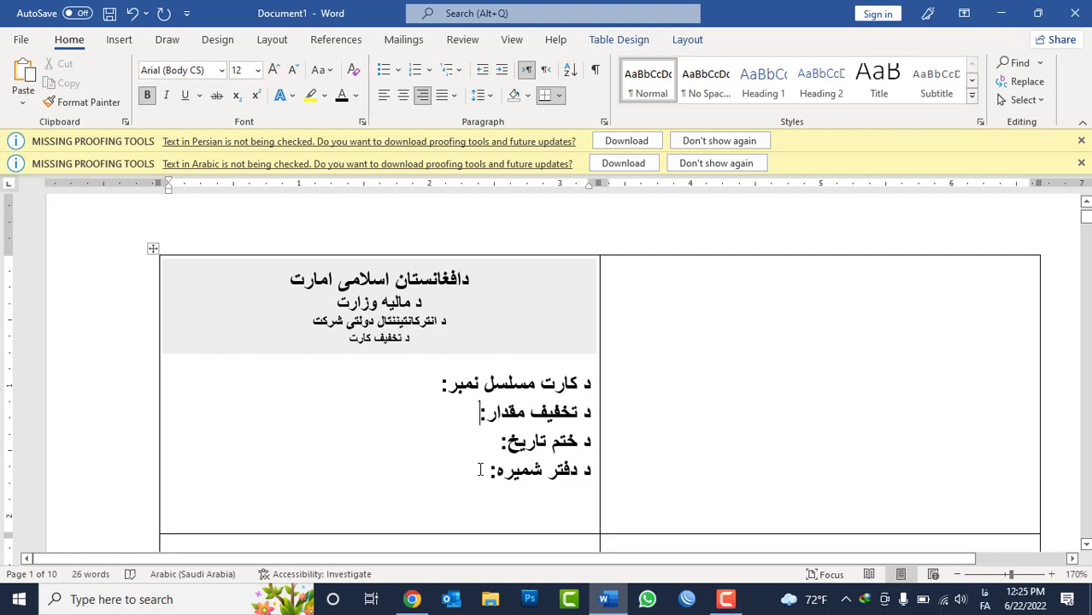
Start a note line below the labels, erase it, and move into the empty right cell.
left_click(503, 479)
key("Return")
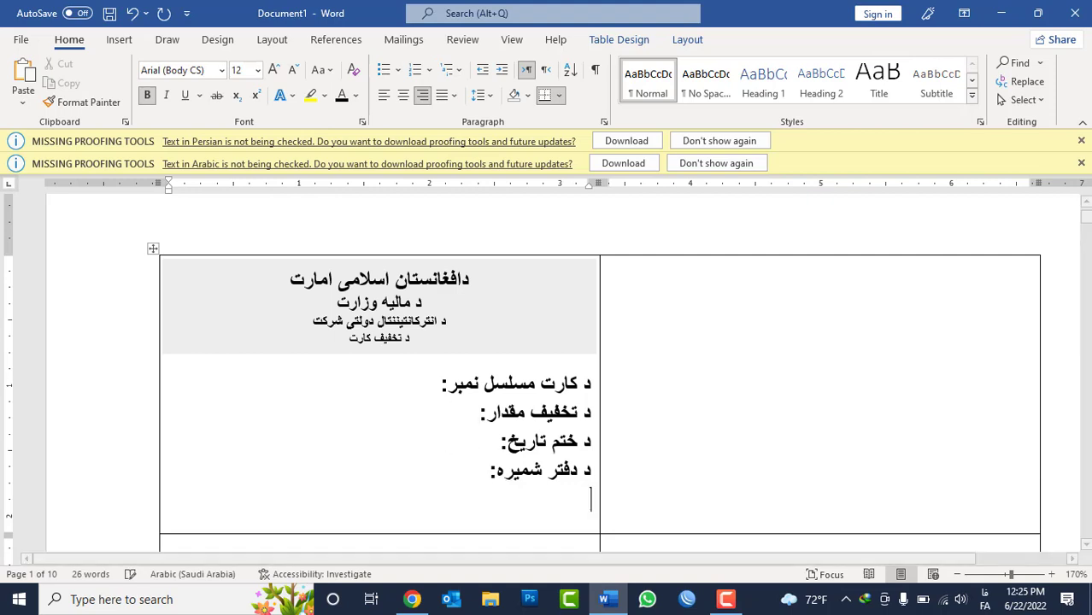
type("نون")
key("BackSpace")
type("ت")
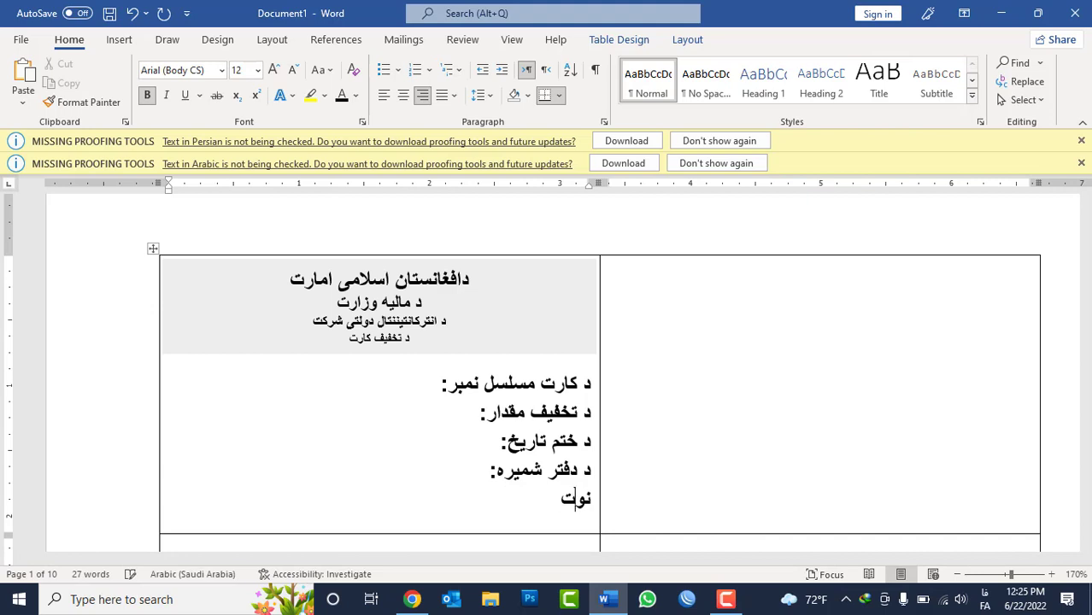
type(":")
key("BackSpace")
key("BackSpace")
key("BackSpace")
key("BackSpace")
key("BackSpace")
left_click(649, 383)
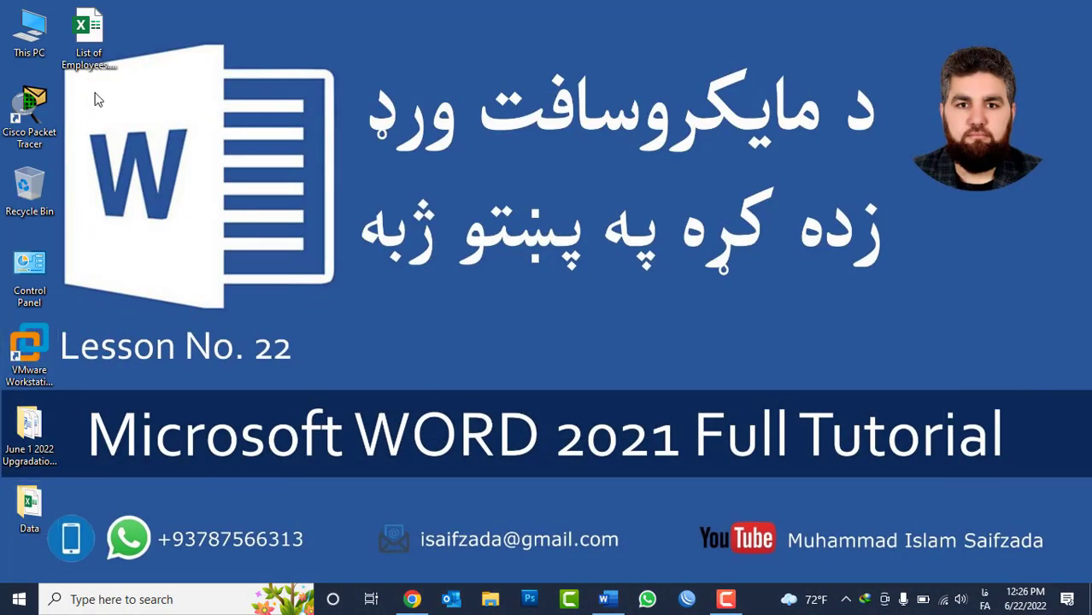
Open List of Employees.xlsx and delete the Name through Address columns, keeping only SN.
double_click(94, 34)
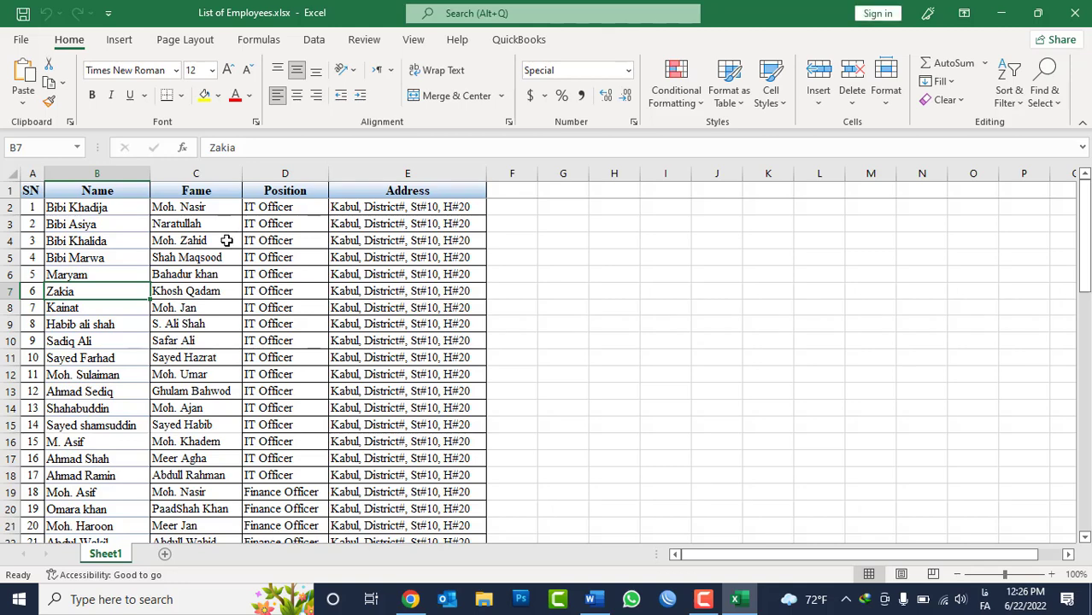
left_click(66, 195)
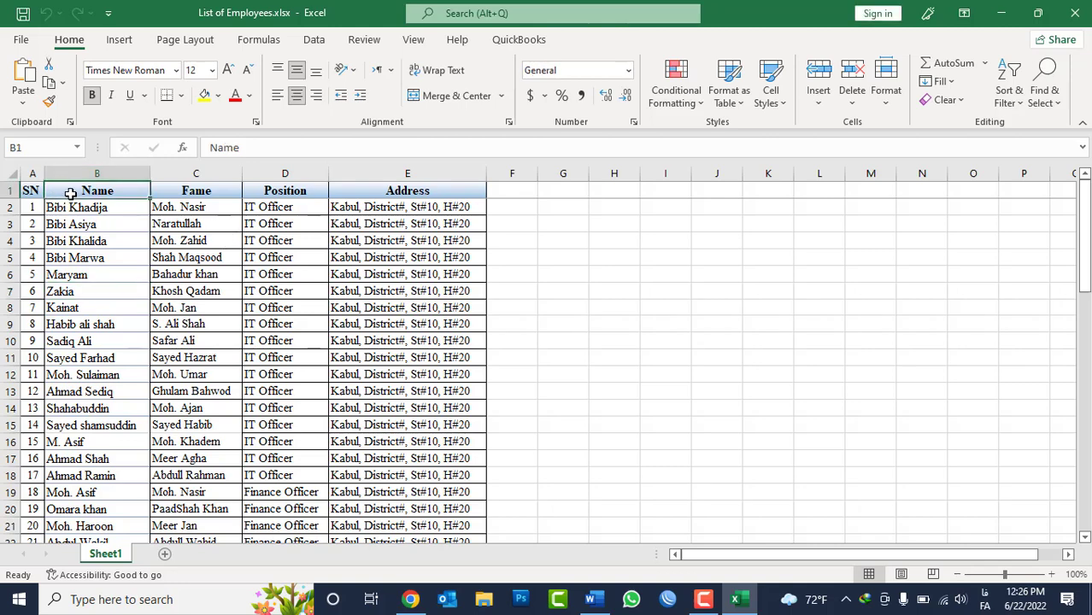
double_click(84, 186)
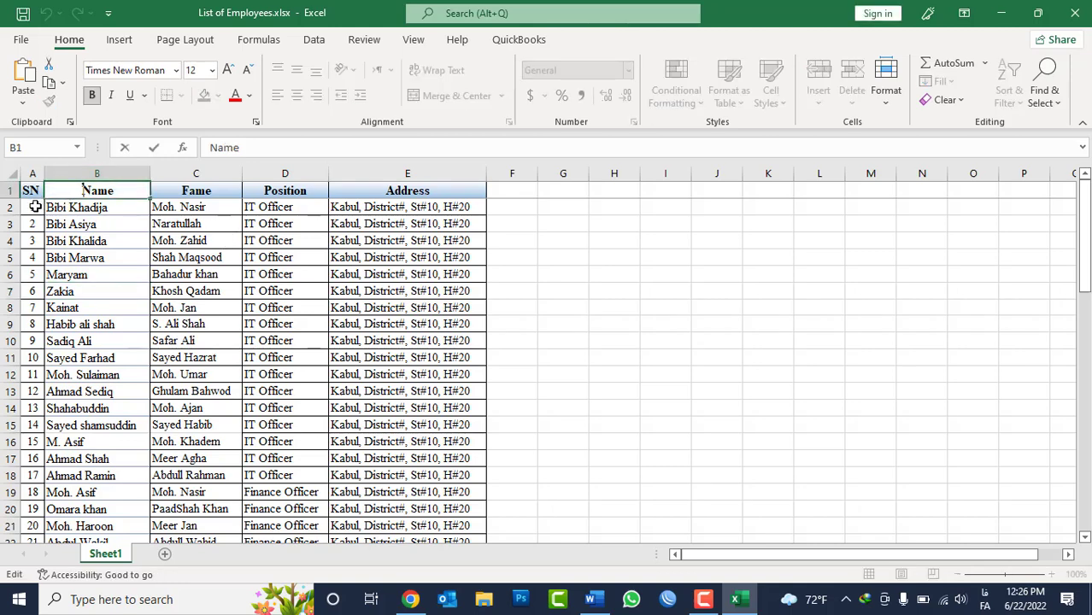
left_click(90, 173)
right_click(95, 175)
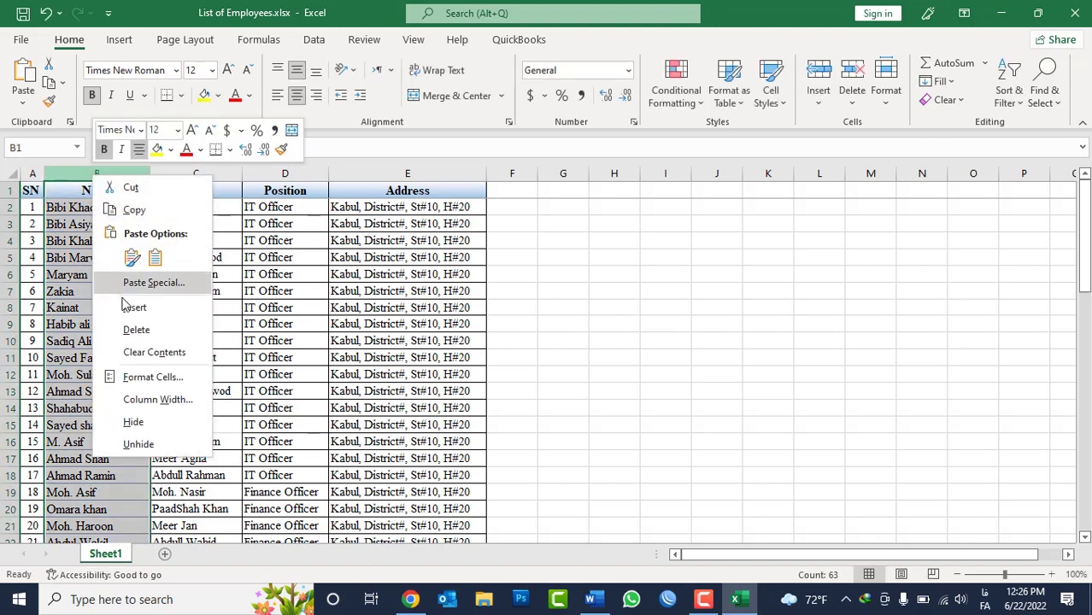
left_click(134, 307)
mouse_move(122, 173)
left_mouse_down()
mouse_move(240, 152)
mouse_move(373, 165)
left_mouse_up()
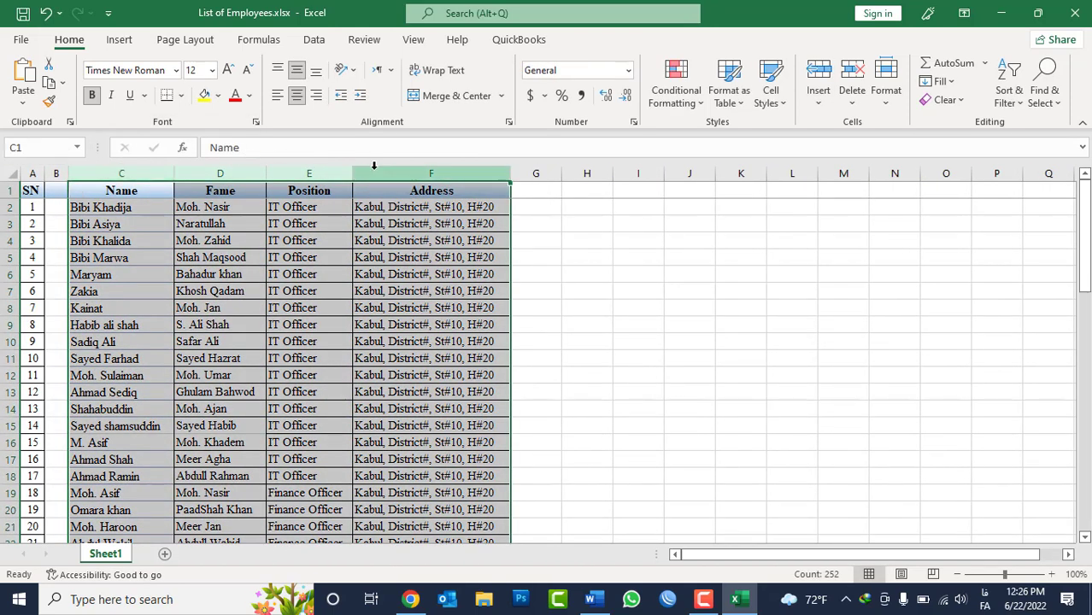
right_click(373, 169)
left_click(419, 323)
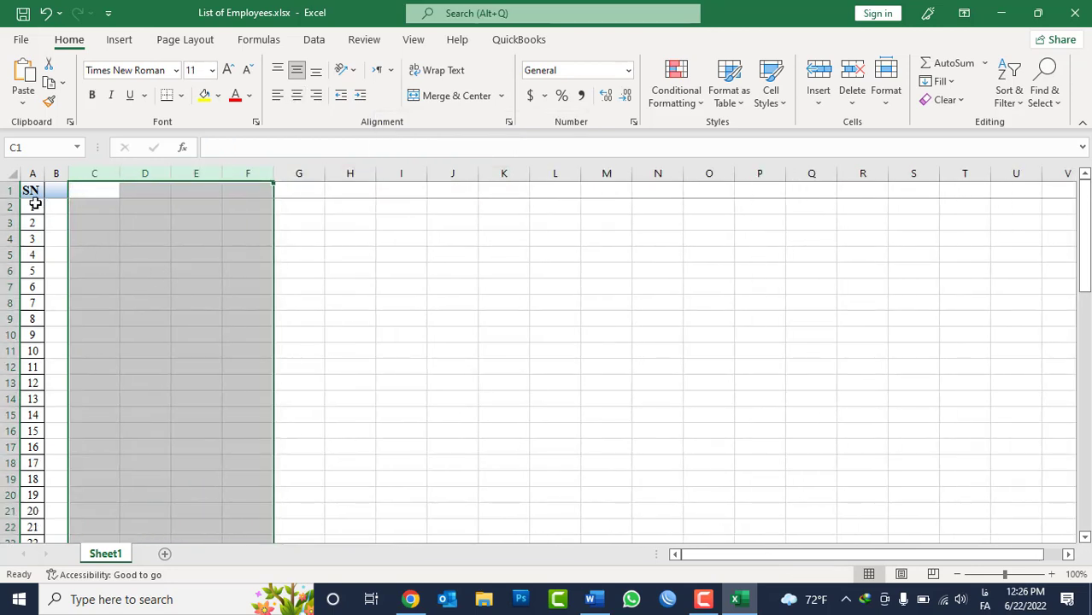
left_click(26, 189)
Replace serial 1 in A2 with HIK-DC-01.
left_click(32, 210)
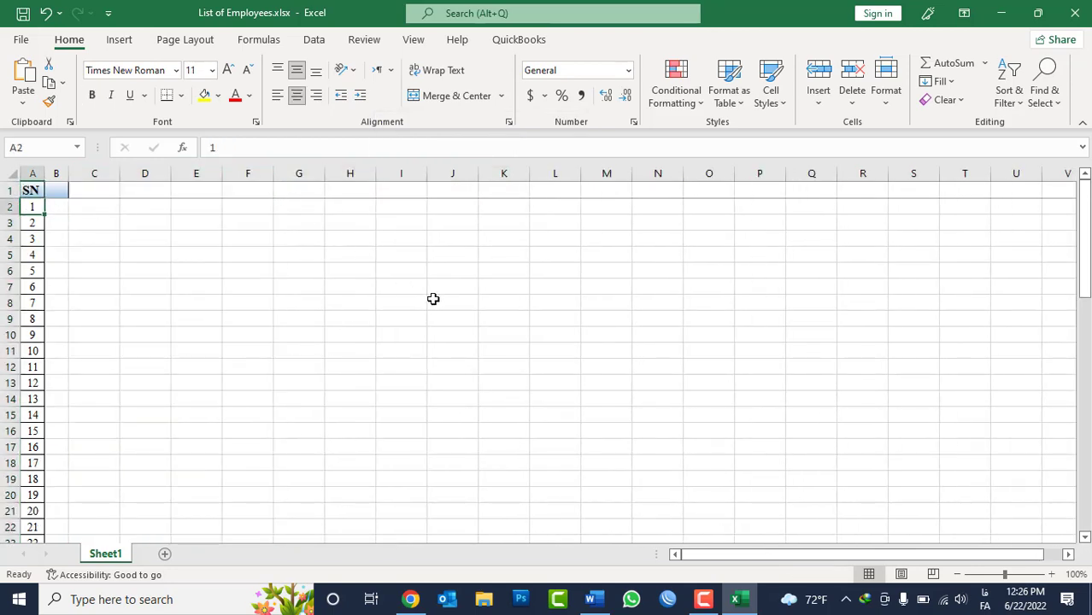
key("alt+shift")
type("HIK")
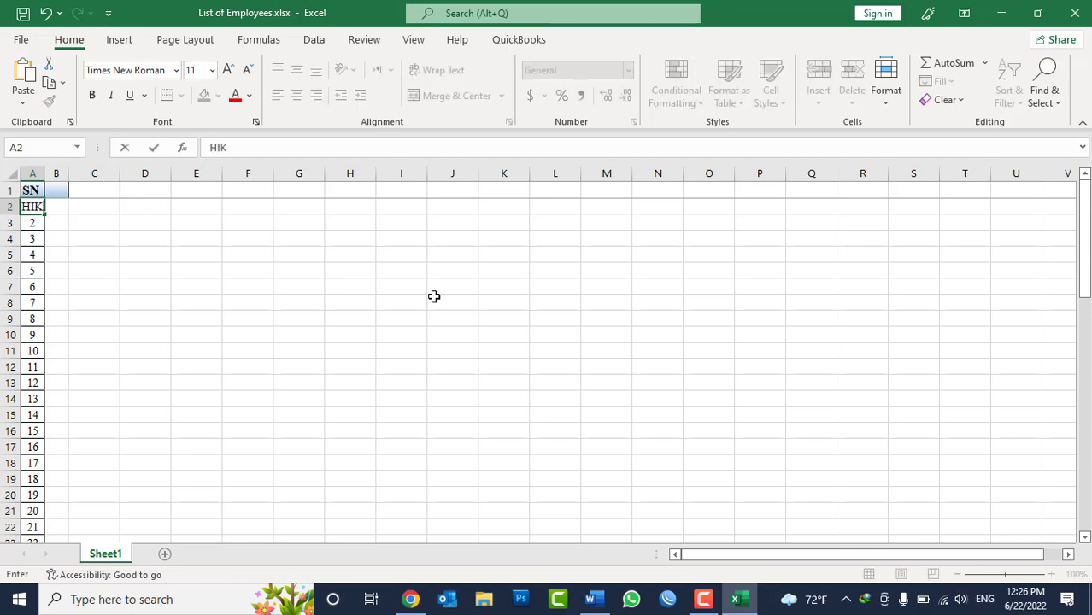
type("-0")
type("D")
type("C")
type("-01")
key("Return")
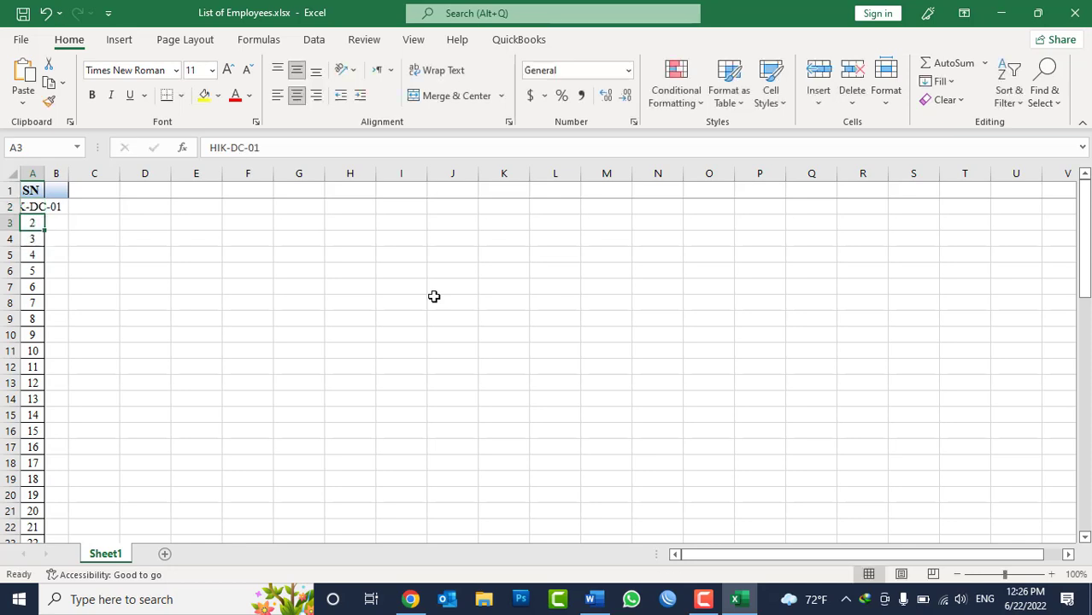
Auto-fit column A and fill serials HIK-DC-01 through HIK-DC-80 down to A81.
double_click(39, 171)
left_click(51, 206)
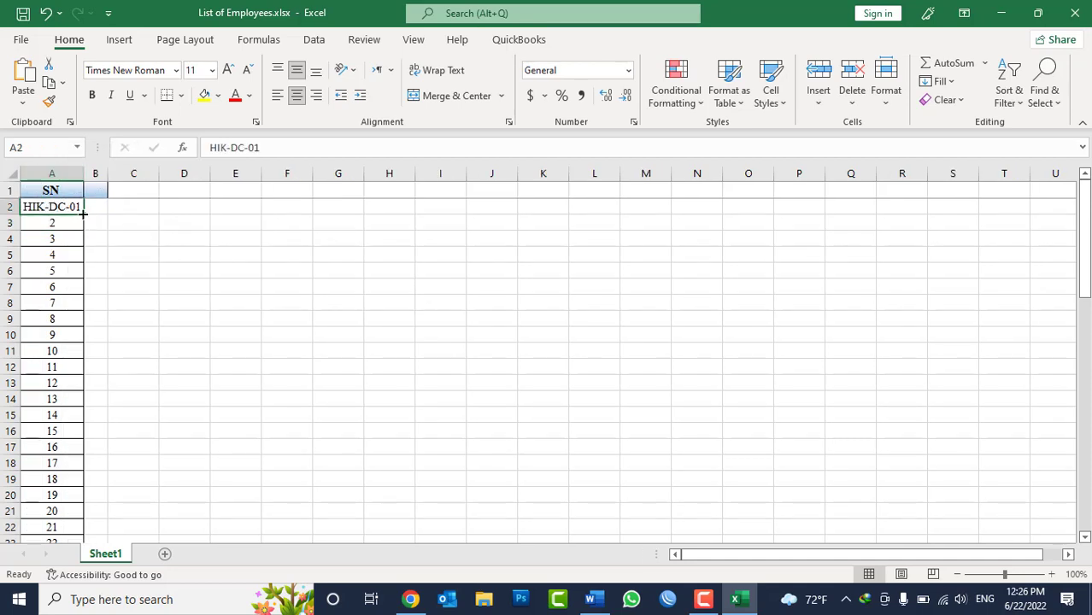
left_click_drag(83, 213, 83, 529)
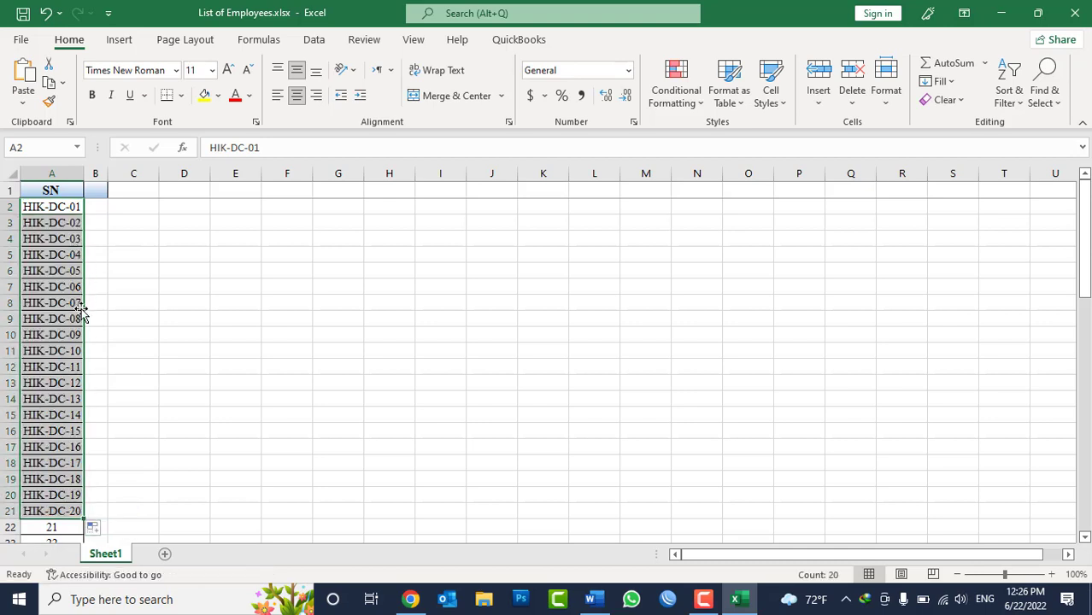
scroll(72, 402, "down", 4)
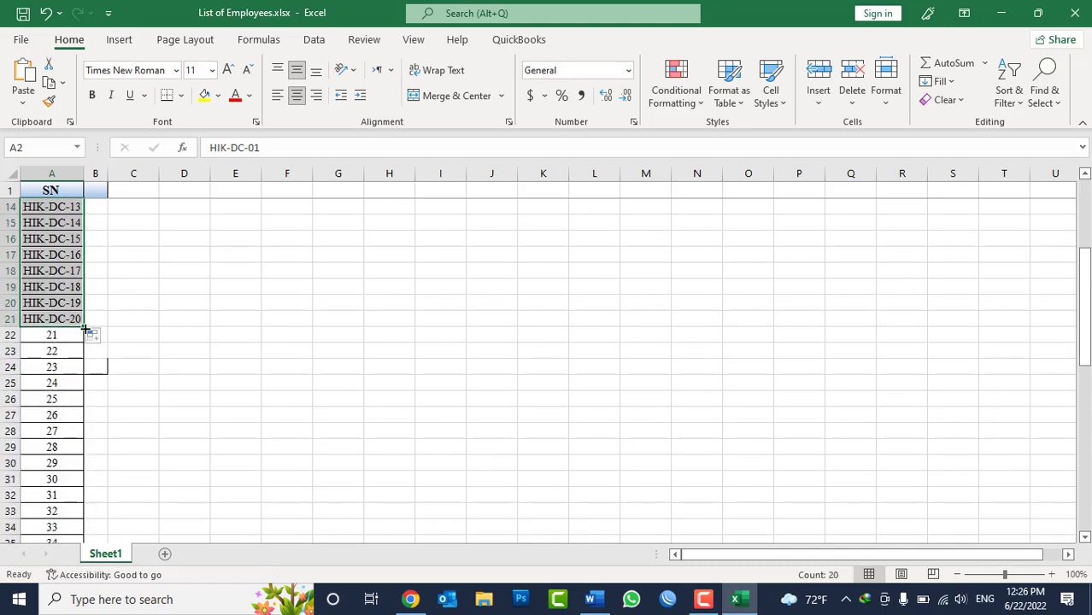
mouse_move(83, 327)
left_mouse_down()
mouse_move(76, 540)
mouse_move(85, 570)
left_mouse_up()
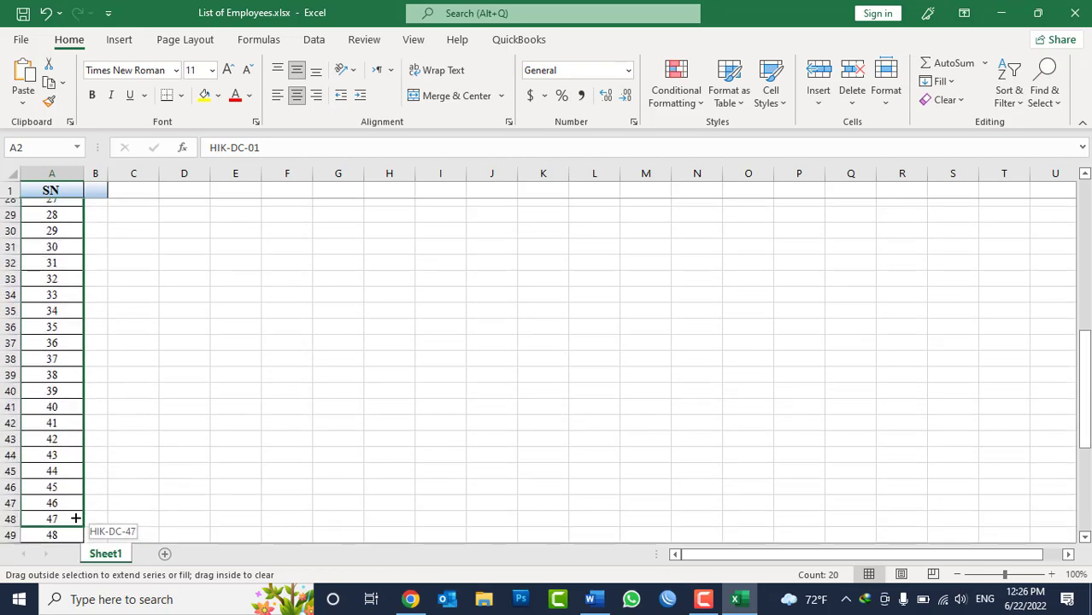
left_click_drag(84, 560, 79, 531)
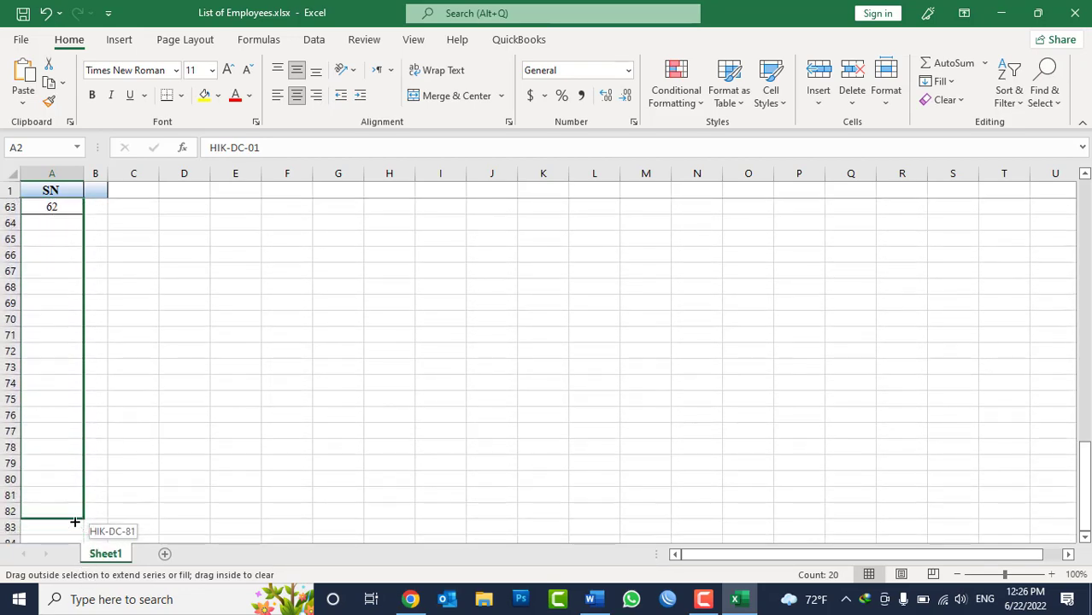
left_click_drag(79, 530, 83, 504)
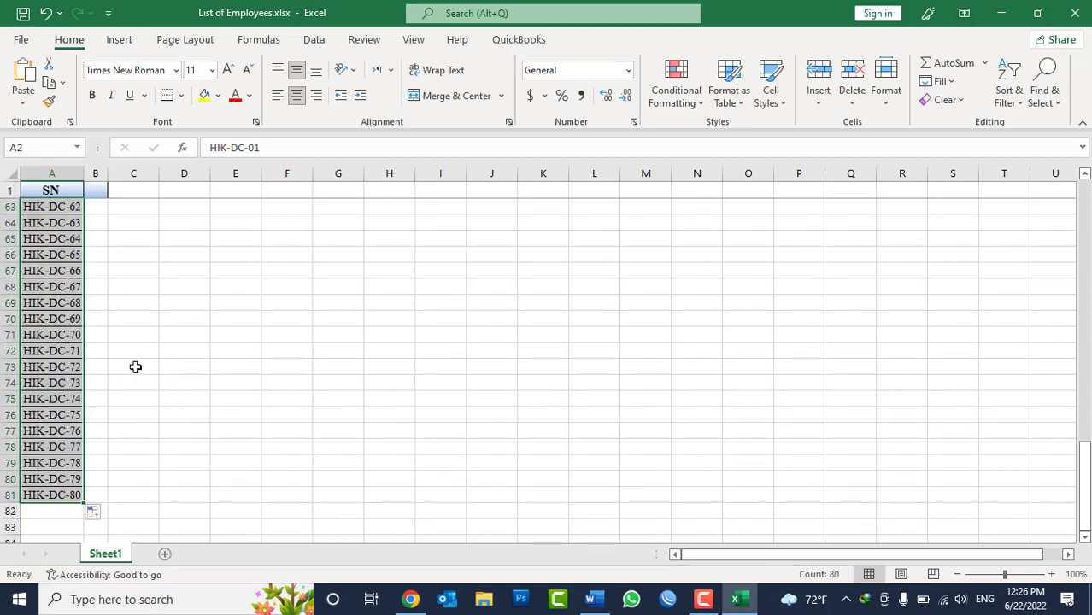
scroll(135, 366, "up", 7)
scroll(134, 366, "up", 13)
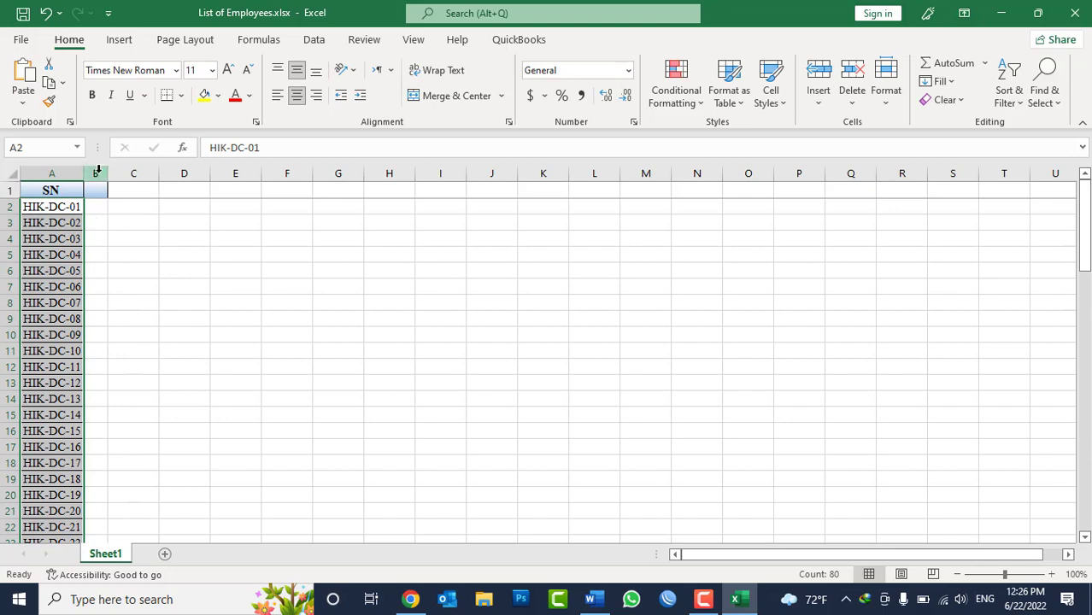
Widen column B and add the header 'Discount %' in B1.
left_click_drag(107, 175, 163, 177)
left_click(115, 209)
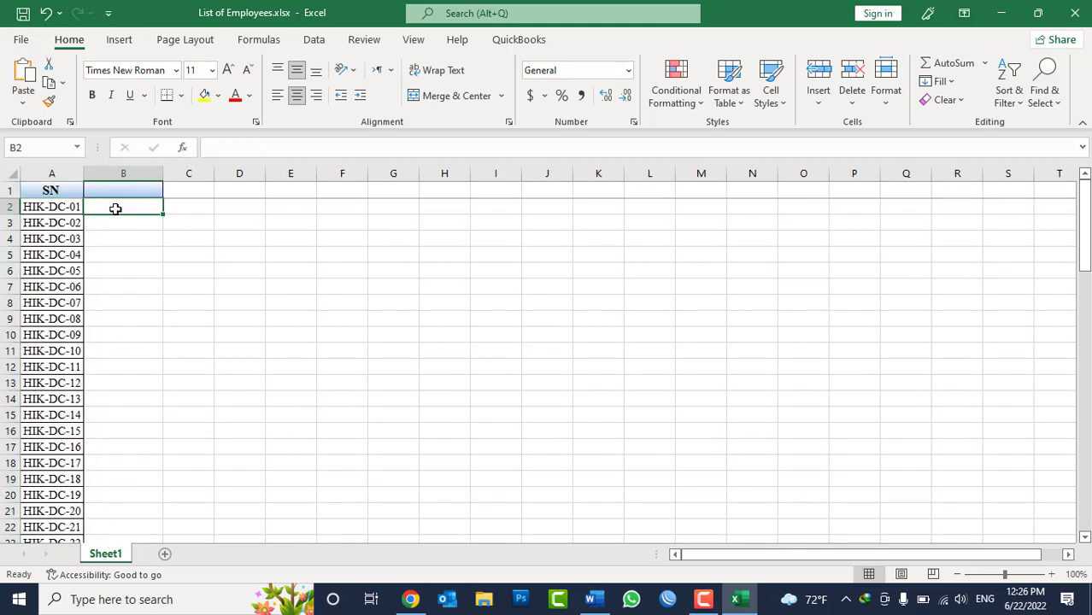
left_click(106, 188)
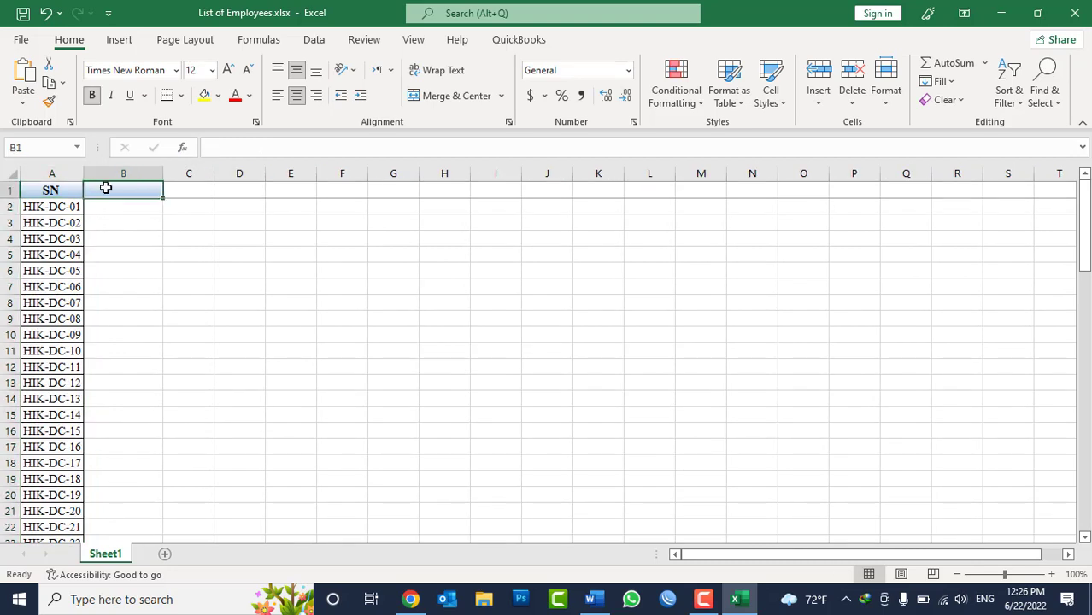
type("Discount")
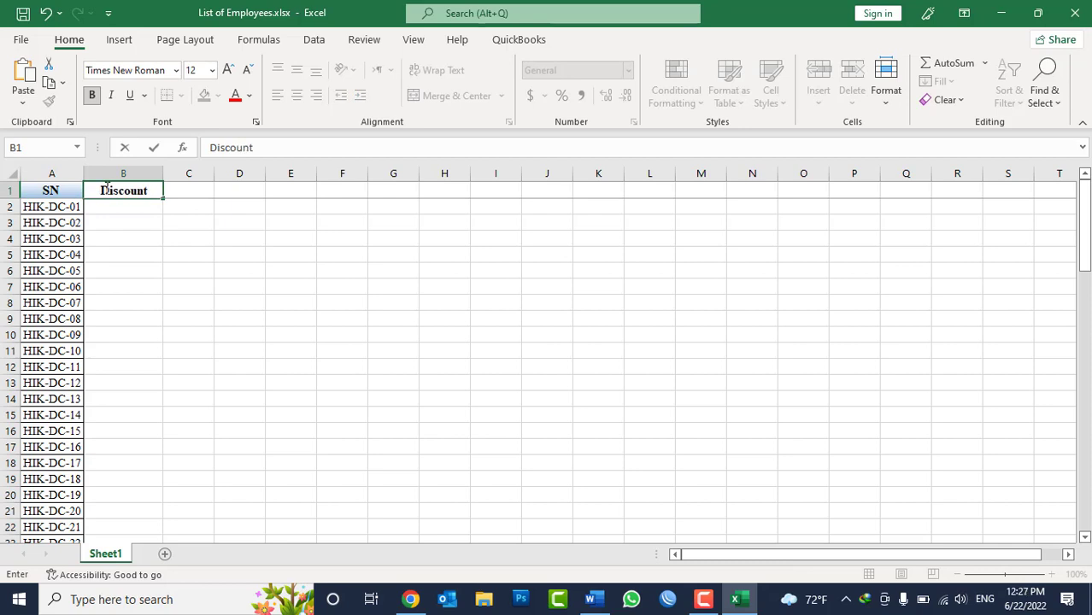
type(" %")
key("Return")
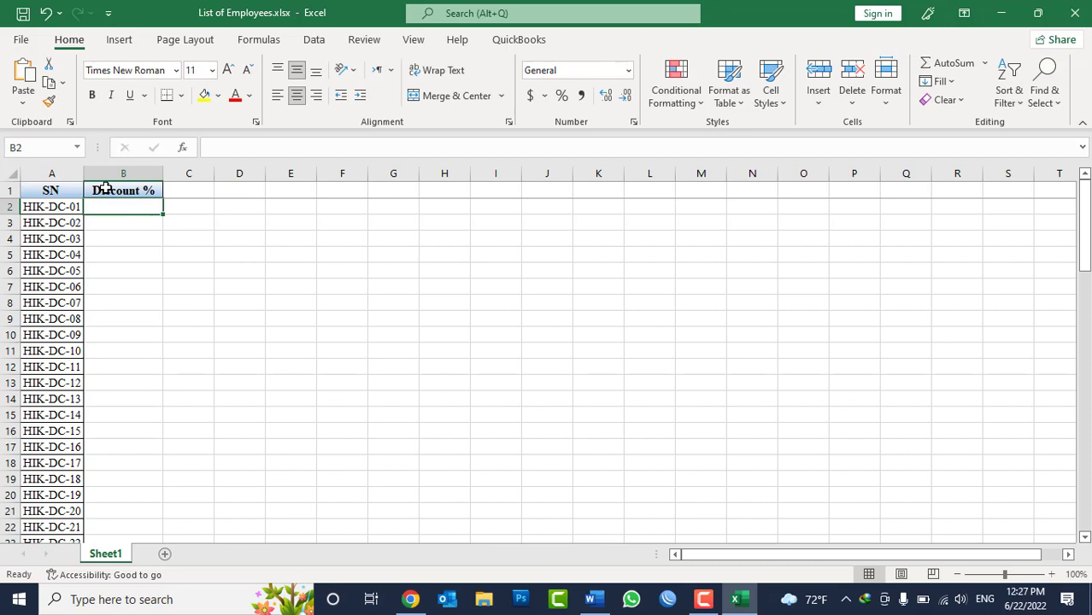
Enter '50% Discount' in B2 and copy it down through B31.
type("50")
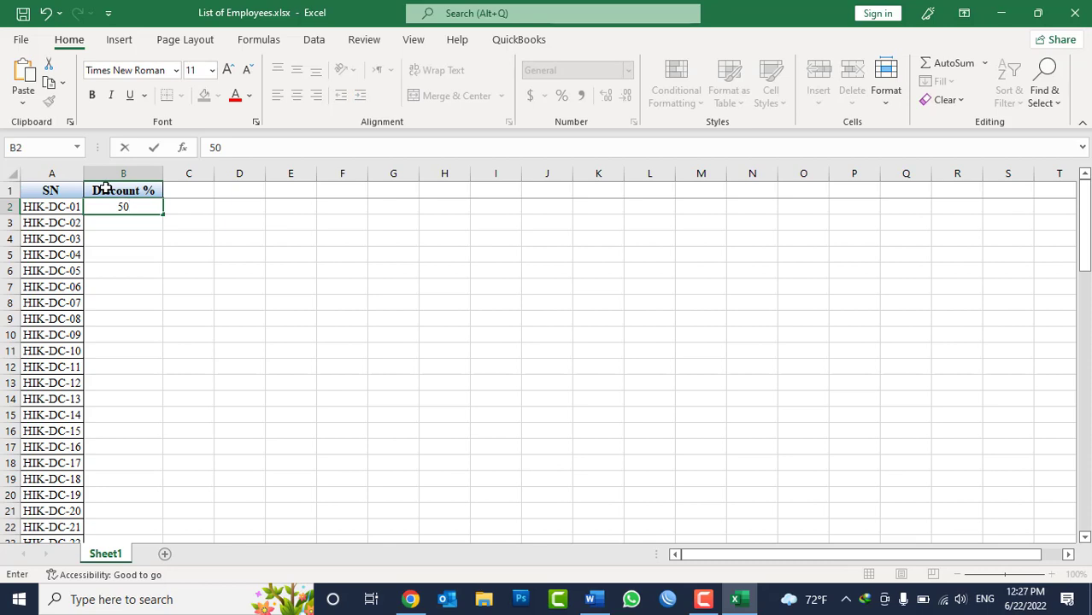
type("5")
key("BackSpace")
type("%")
type(" Discount")
key("Return")
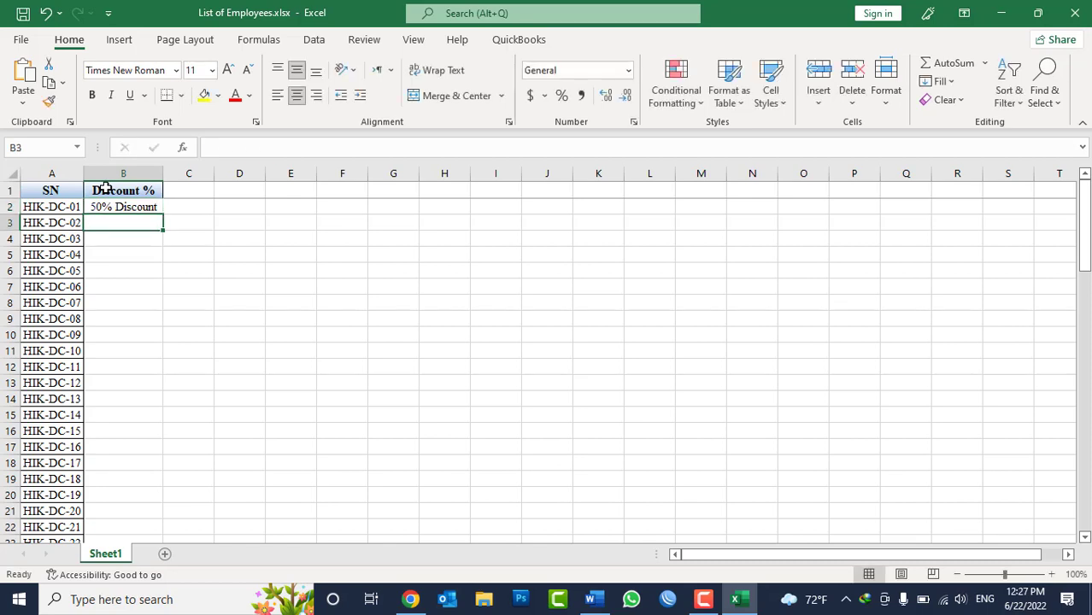
left_click_drag(120, 209, 162, 518)
key("ctrl+c")
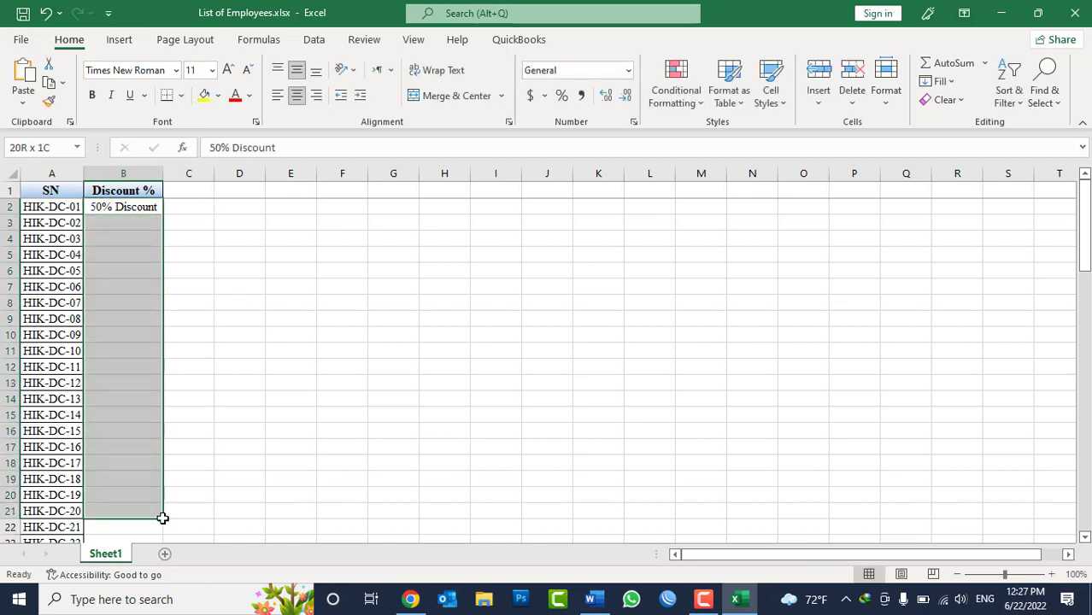
mouse_move(106, 207)
left_mouse_down()
mouse_move(135, 508)
mouse_move(126, 436)
mouse_move(130, 466)
left_mouse_up()
key("ctrl+v")
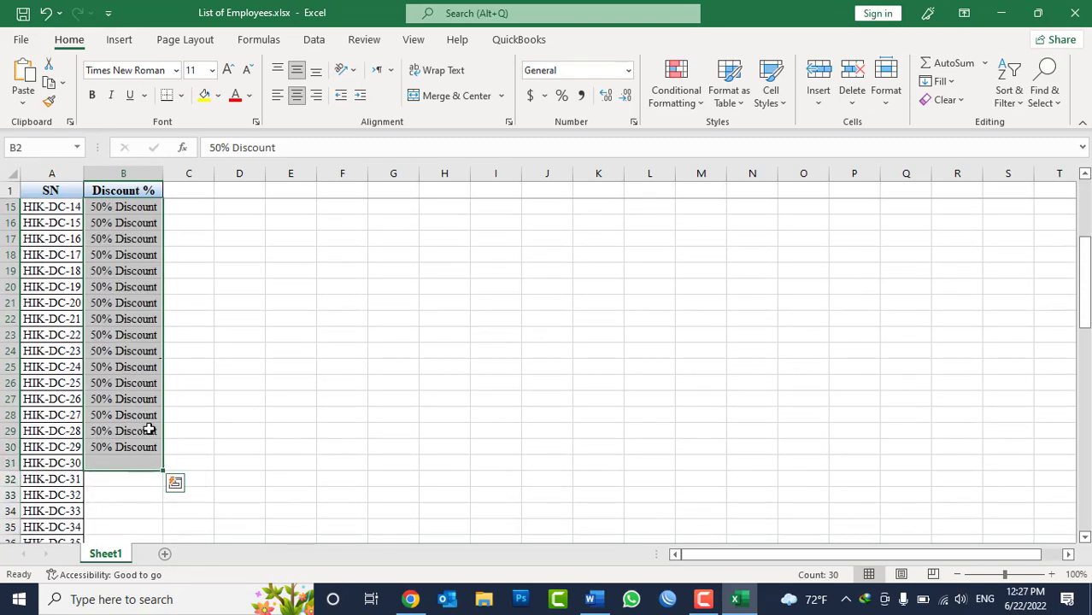
scroll(148, 427, "down", 3)
scroll(137, 359, "down", 1)
left_click(137, 272)
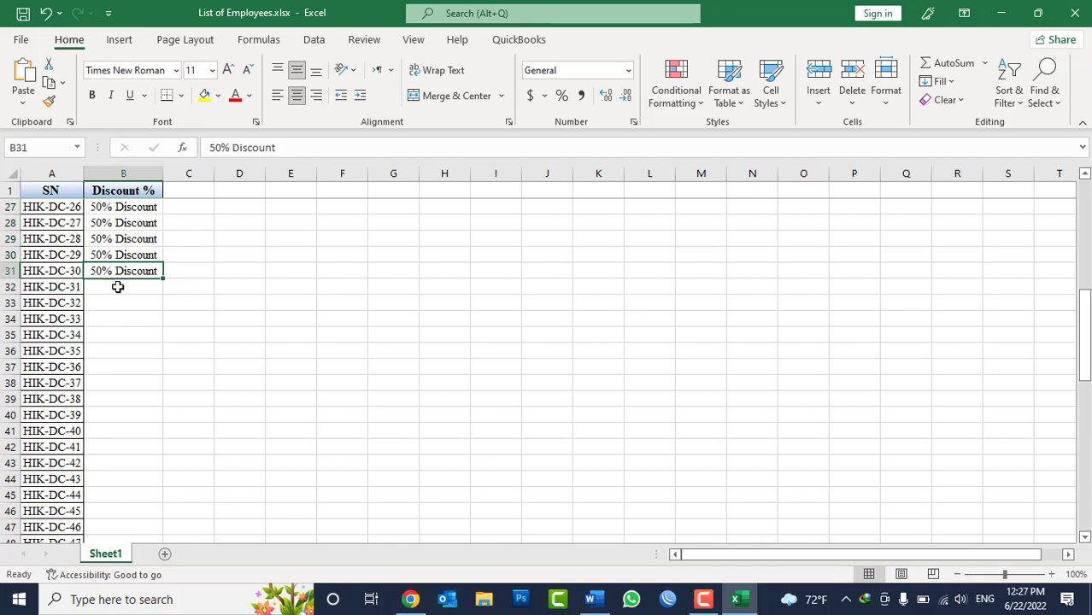
Enter '25% Discount' in B32 and fill it down through B61.
left_click(119, 290)
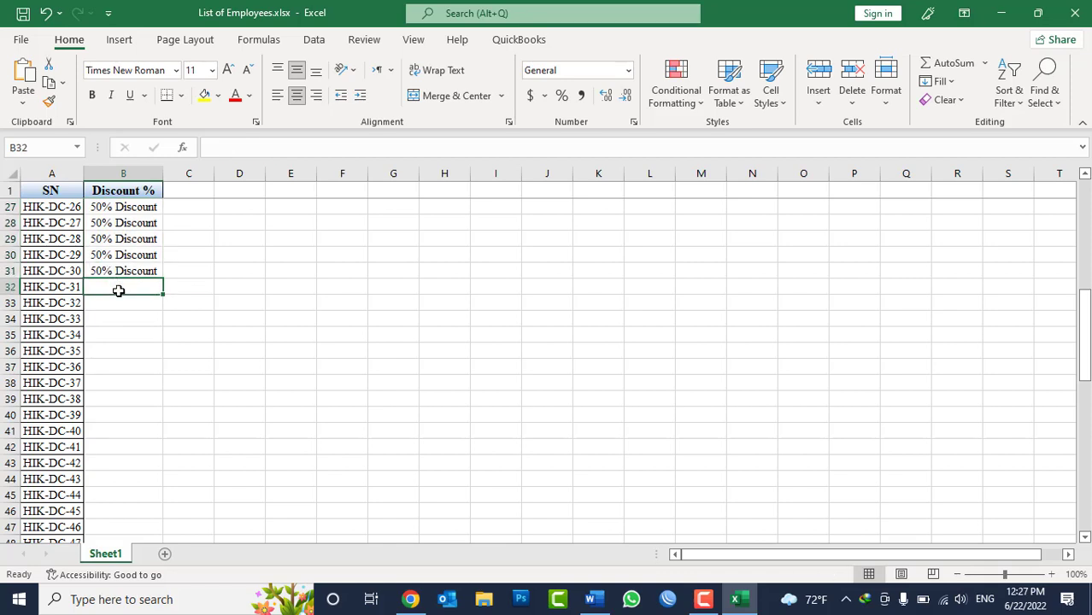
type("25%")
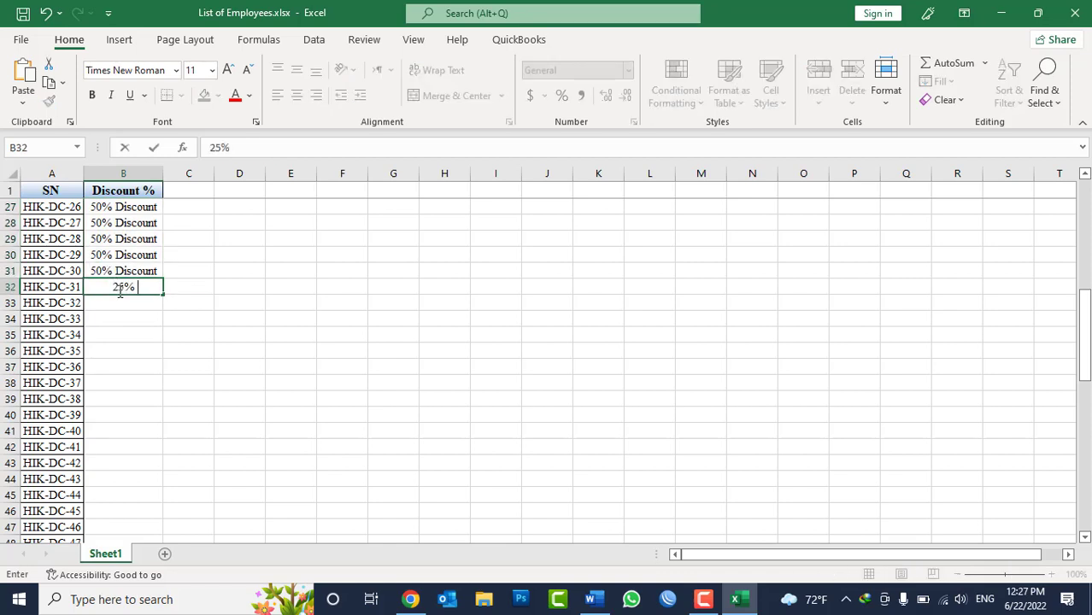
type(" Discount")
key("Return")
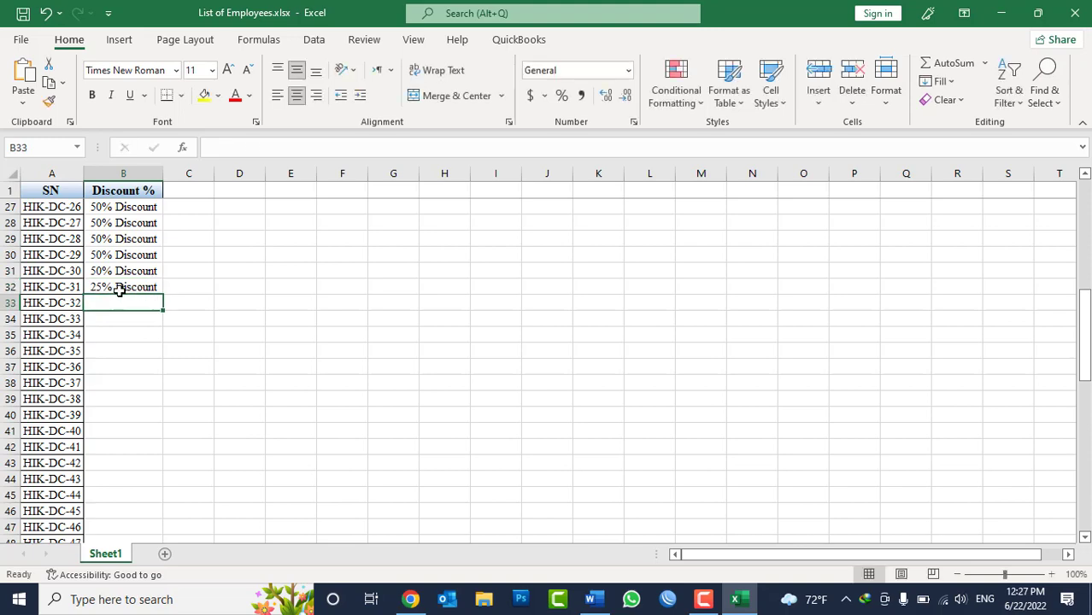
left_click_drag(118, 290, 141, 526)
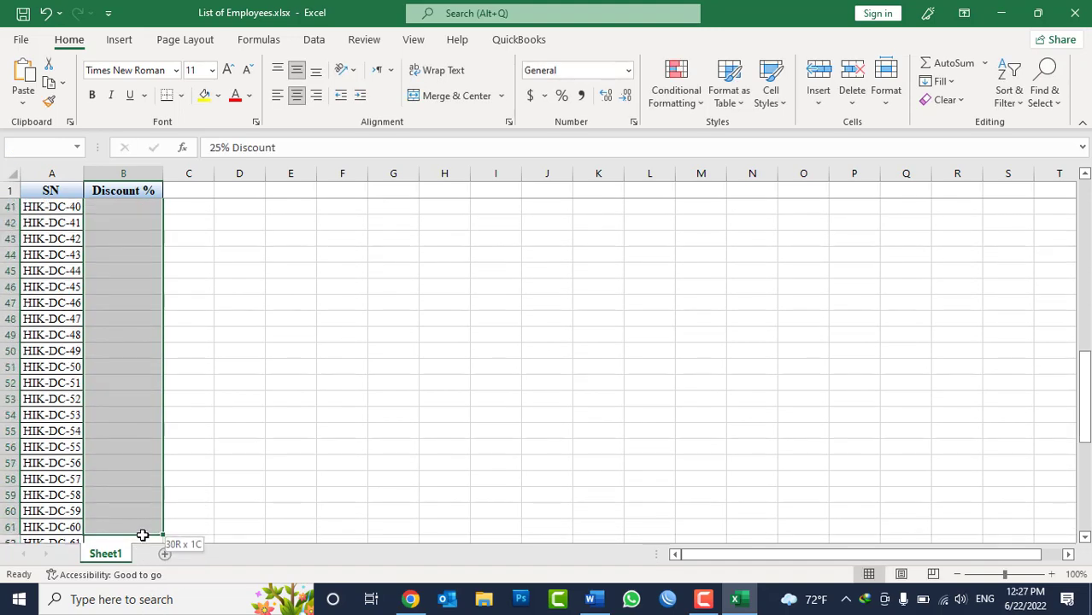
left_click_drag(143, 535, 143, 530)
key("ctrl+d")
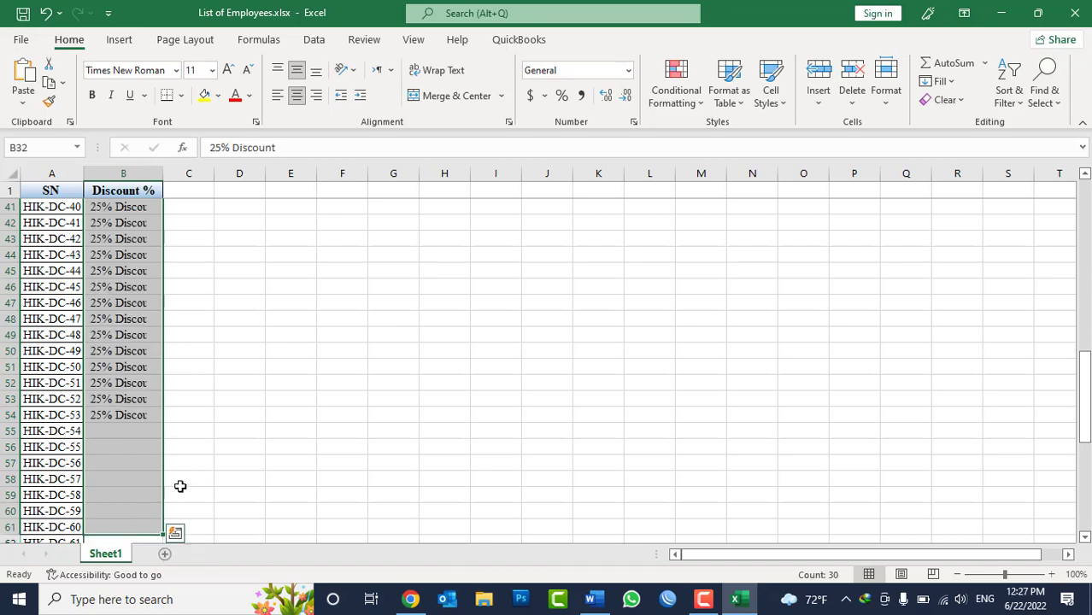
scroll(158, 440, "down", 3)
scroll(141, 376, "down", 3)
Enter '15% Discount' in B62 and fill it down through B81.
left_click(105, 257)
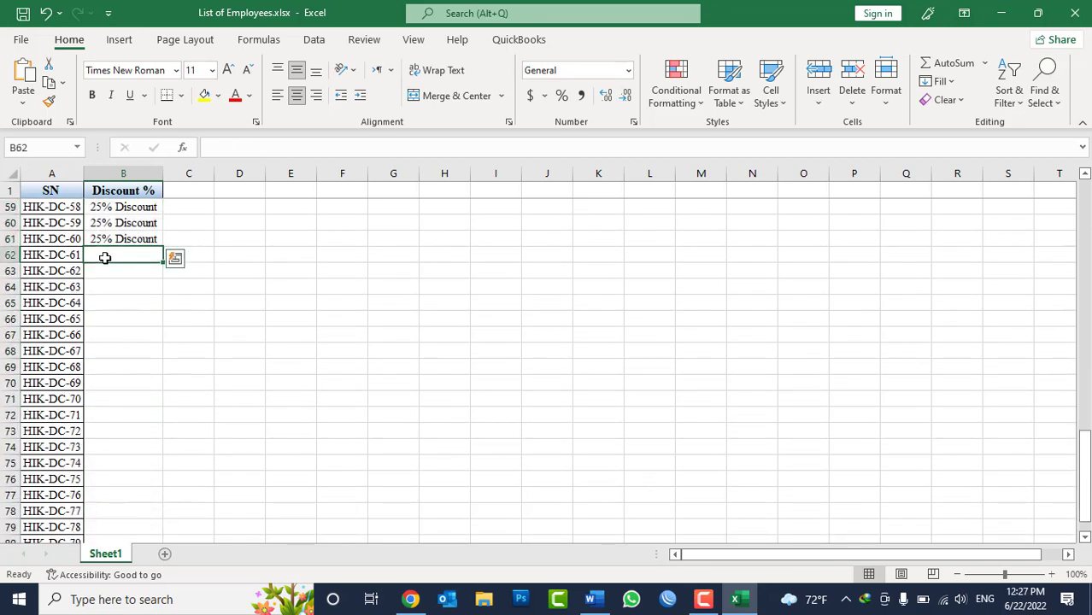
type("15")
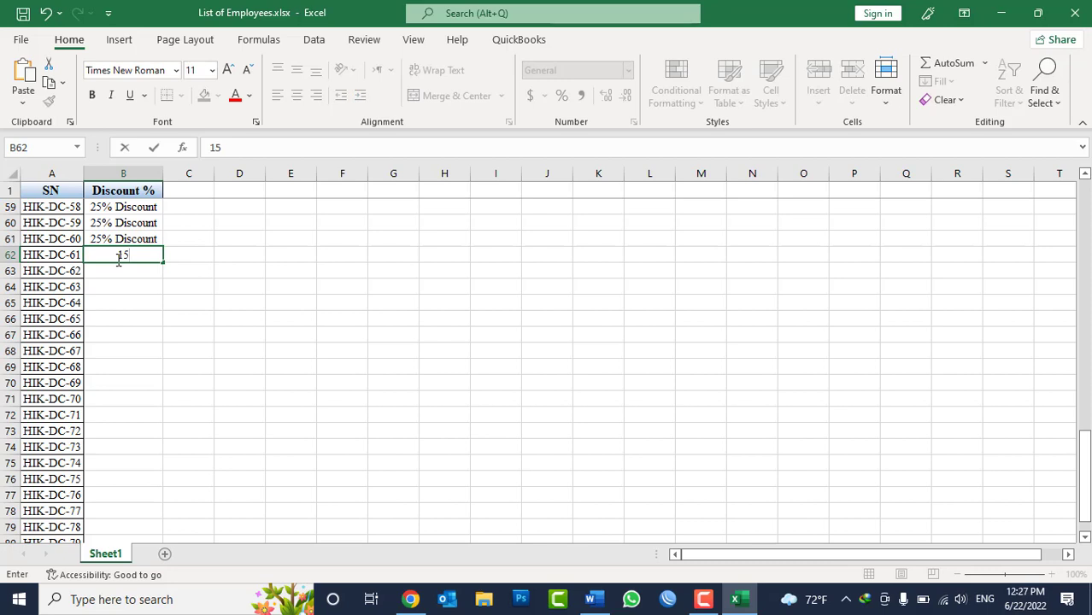
type("% Disc")
type("ount")
key("Return")
mouse_move(119, 255)
left_mouse_down()
mouse_move(134, 276)
mouse_move(132, 611)
mouse_move(141, 509)
left_mouse_up()
key("ctrl+d")
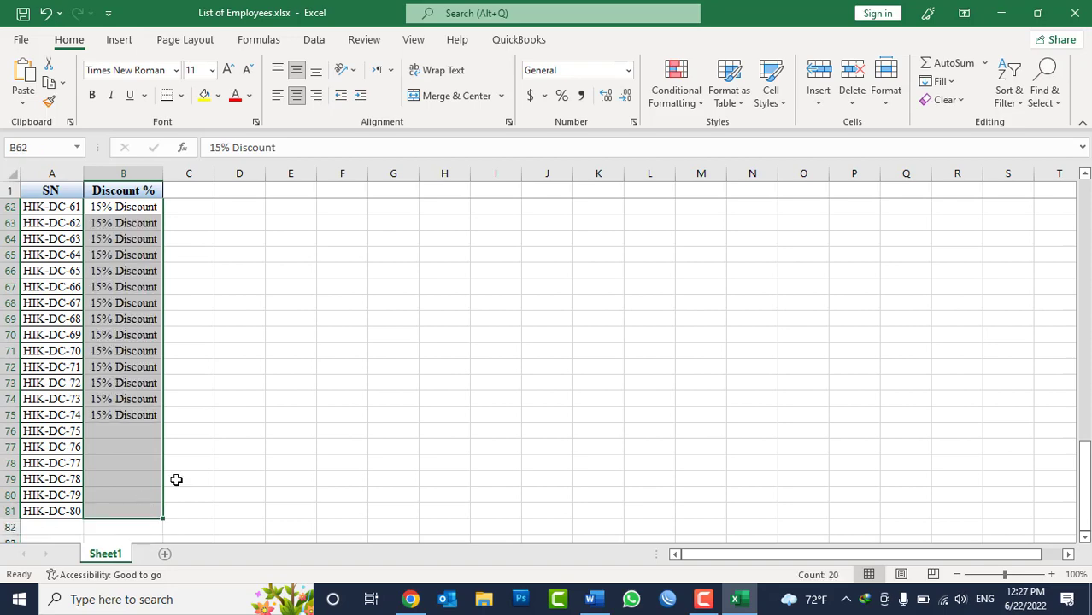
left_click(205, 440)
Check the Word label document, then return to the top of the Excel sheet.
left_click(595, 604)
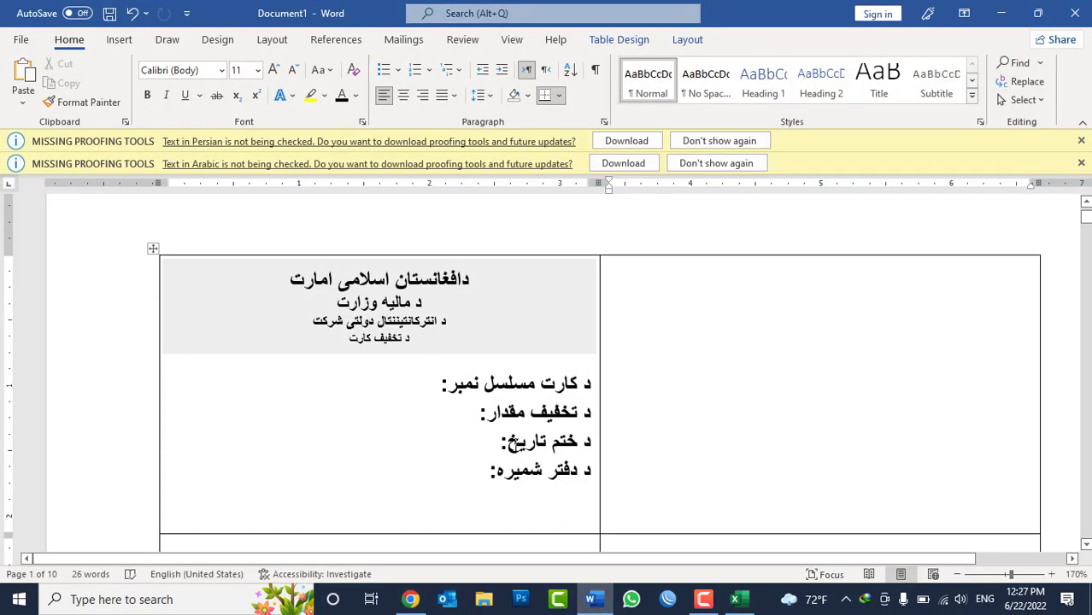
key("alt+Tab")
scroll(227, 274, "up", 5)
scroll(220, 220, "up", 5)
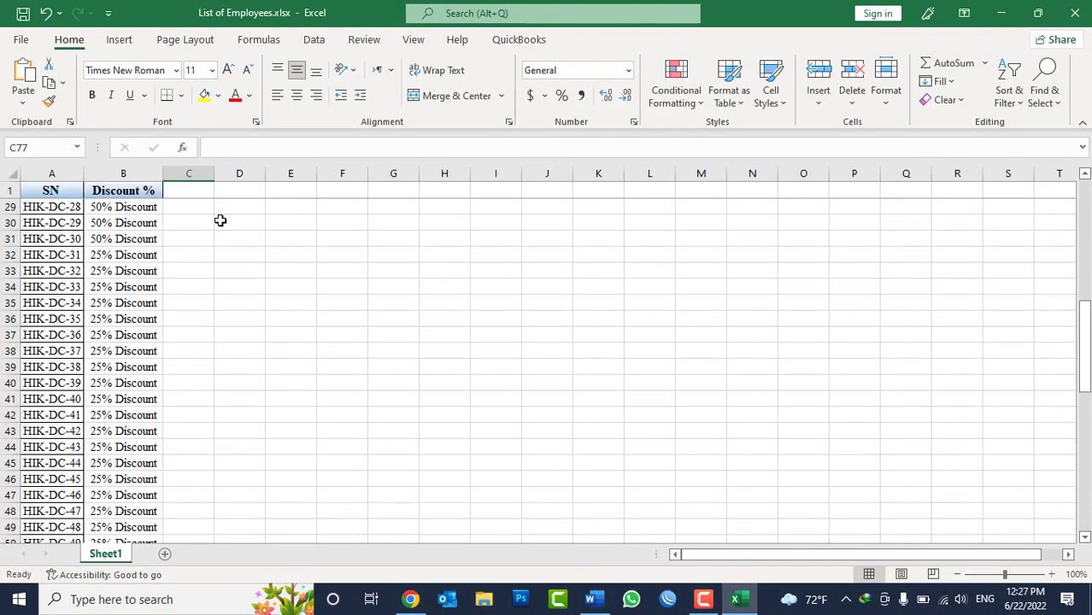
scroll(220, 221, "up", 9)
Add an 'Exp-Date' header in C1 styled like the Discount % header.
left_click(187, 189)
type("Ex-Date")
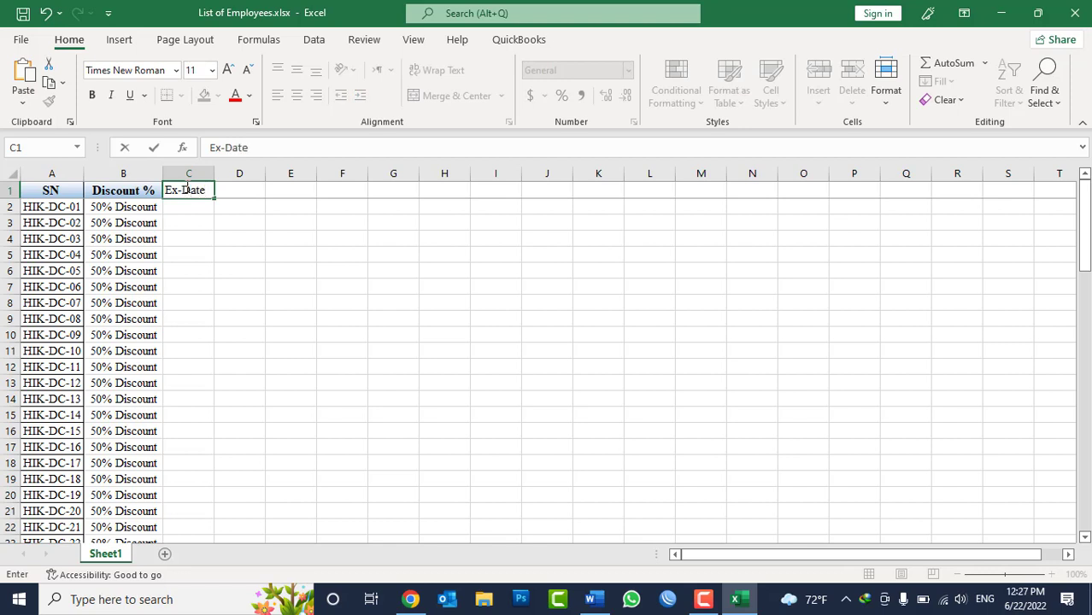
left_click(186, 190)
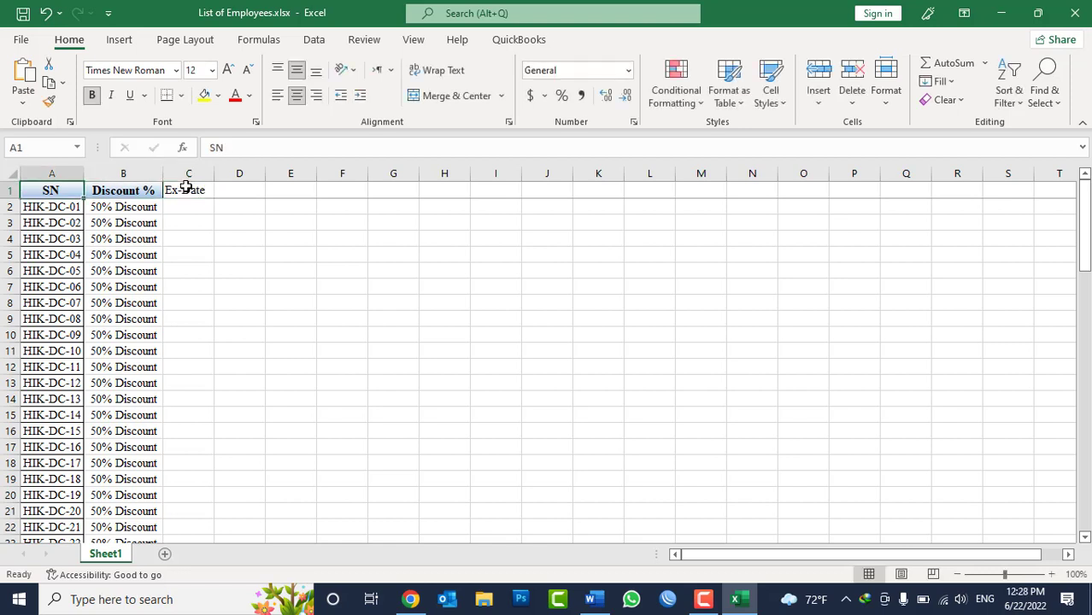
key("Left")
key("Right")
key("F2")
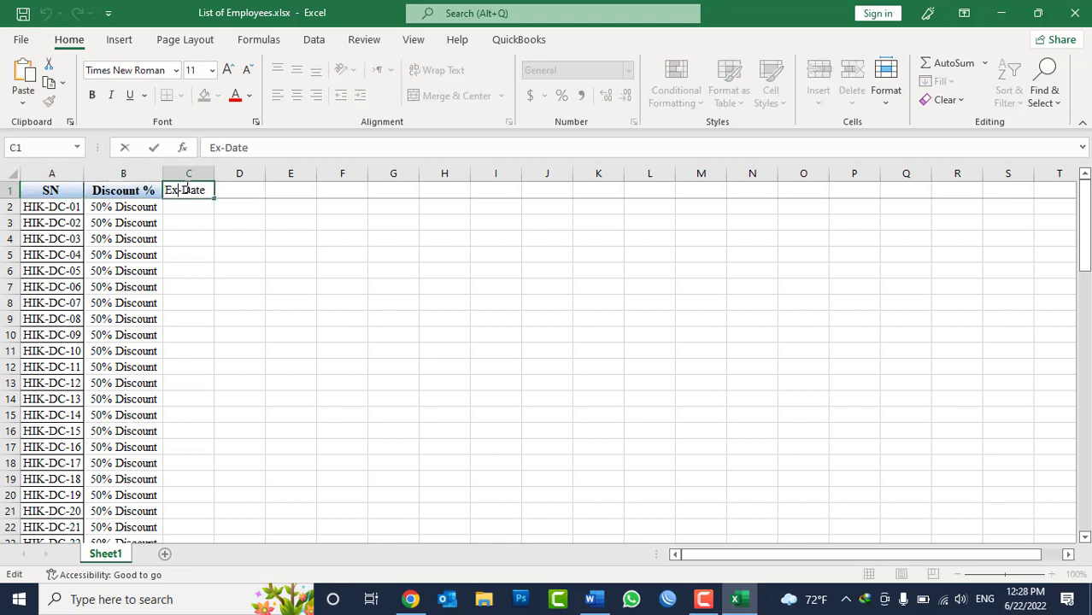
type("p")
key("Return")
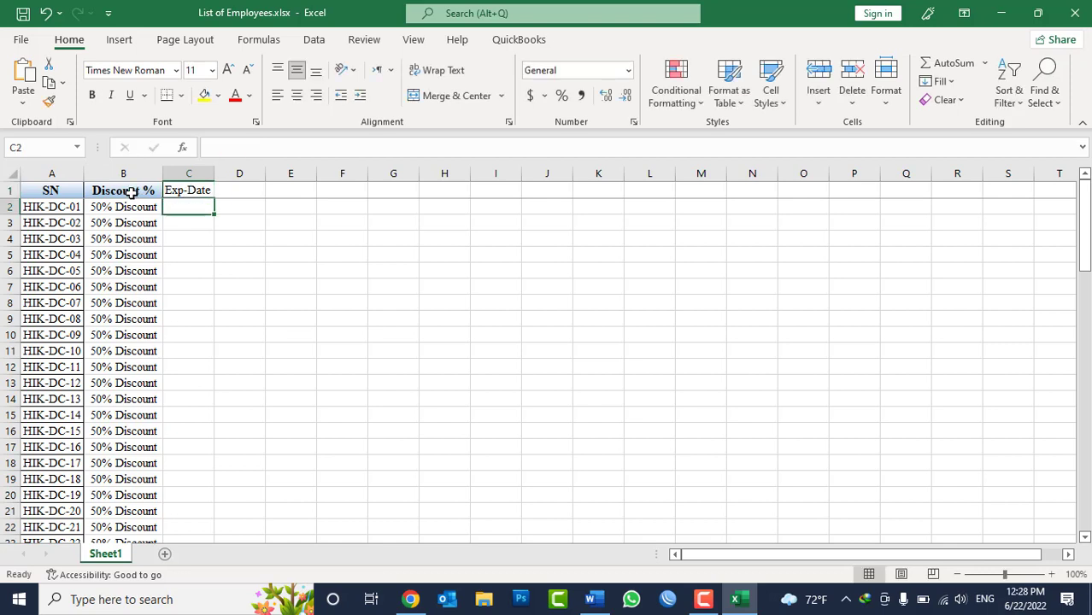
left_click(129, 191)
left_click(49, 101)
mouse_move(194, 190)
left_mouse_down()
mouse_move(225, 192)
mouse_move(231, 173)
left_mouse_up()
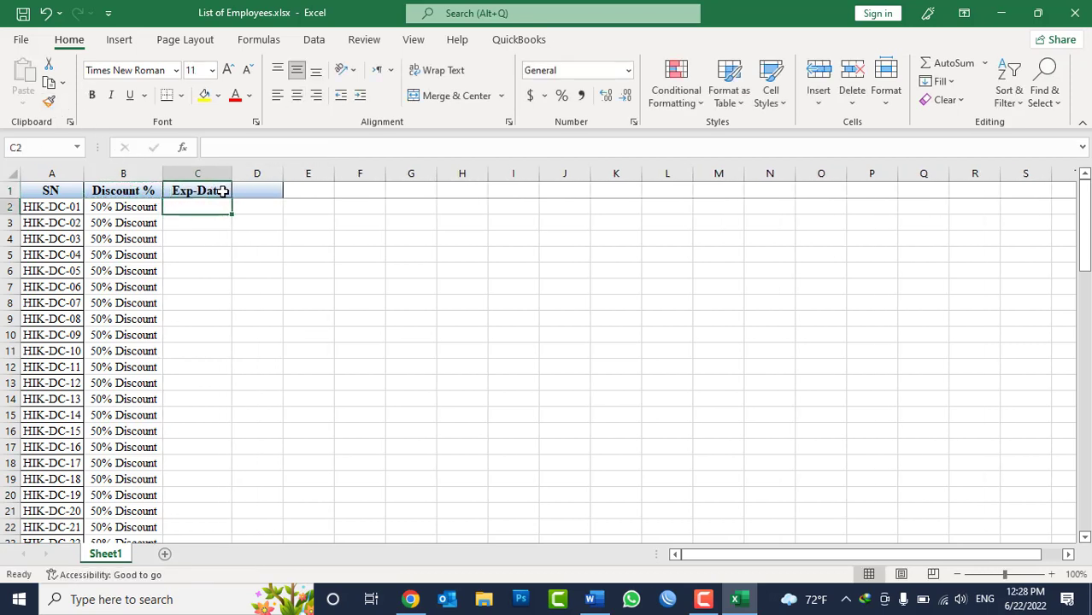
Enter Dec-2022 in C2 and fill 31-Dec-22 down to row 81.
left_click(208, 207)
type("D")
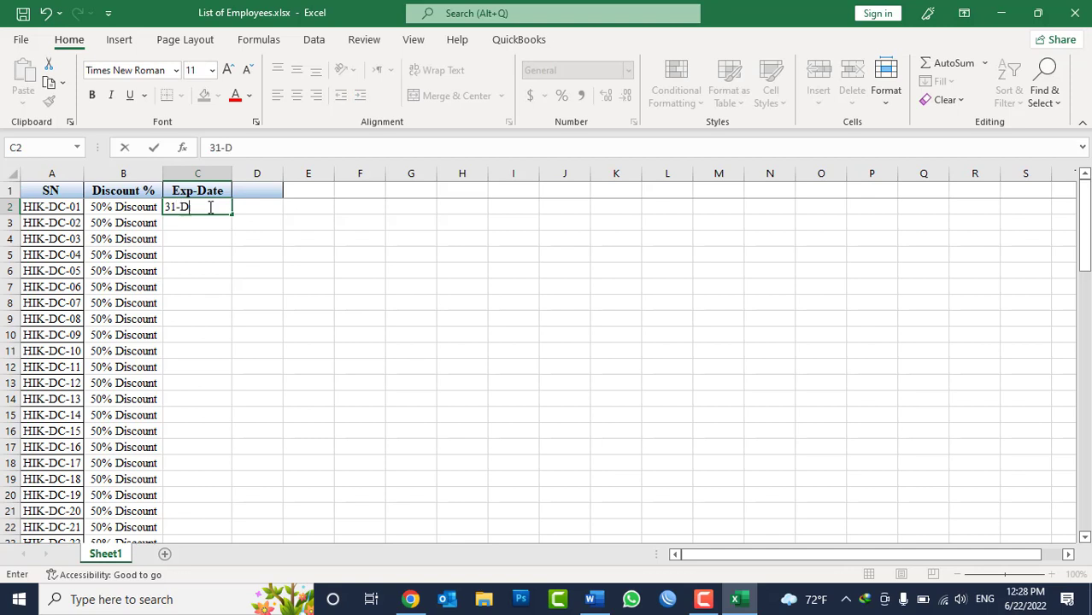
type("ec-20")
type("22")
left_click_drag(209, 207, 196, 611)
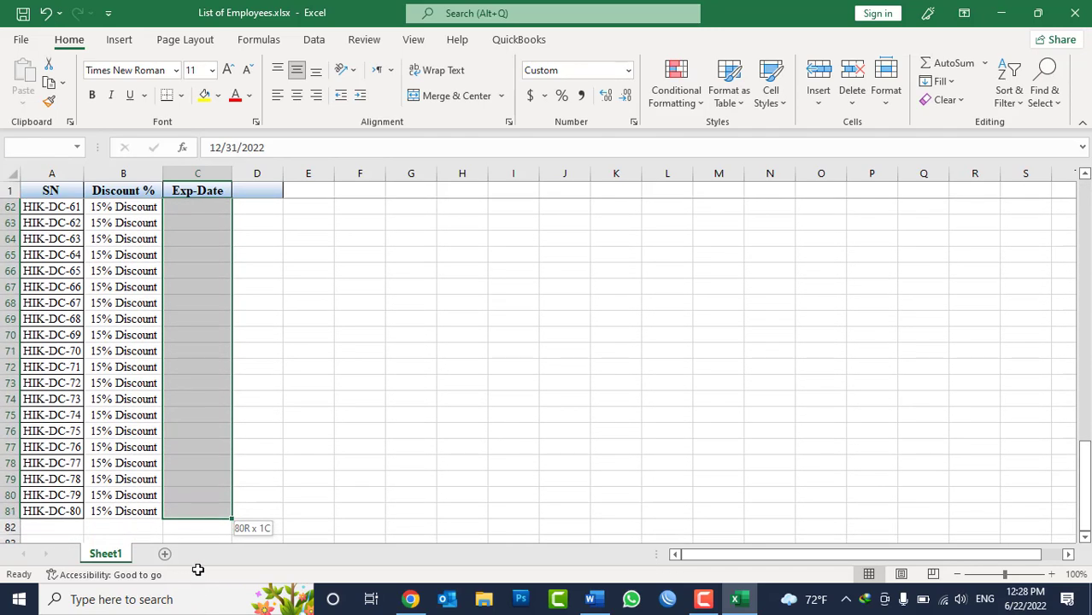
left_click_drag(196, 611, 191, 494)
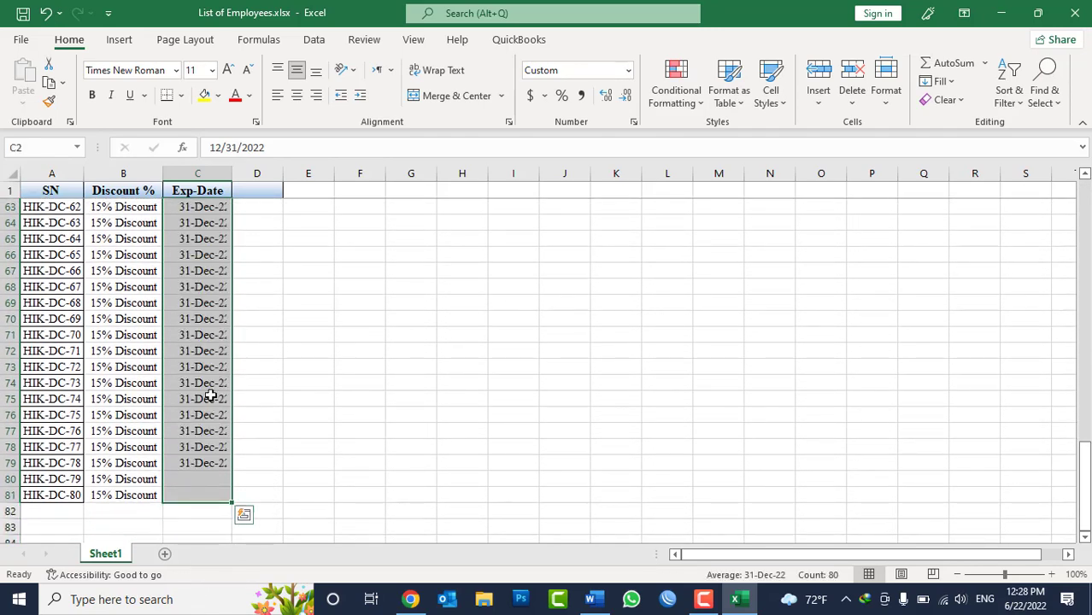
Type the office phone number after the first card's office-number label, then bring up Save As.
left_click(596, 600)
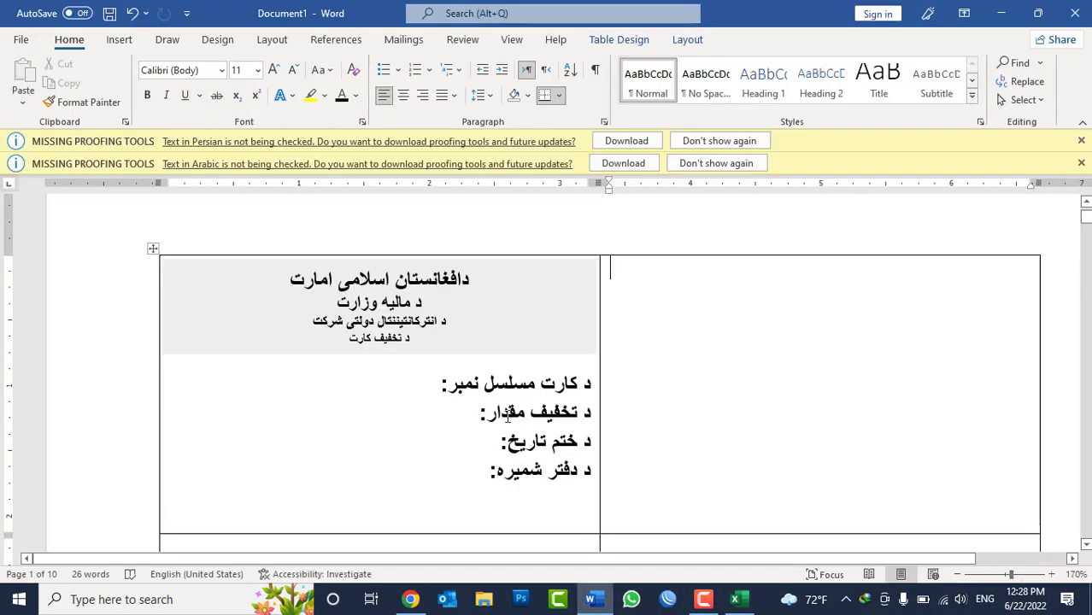
left_click(470, 468)
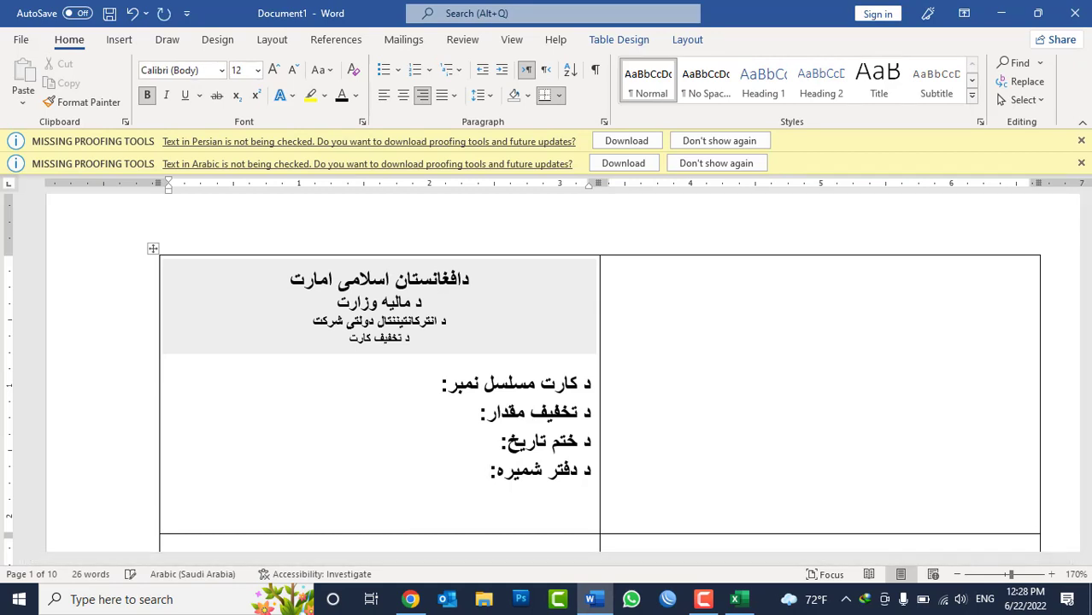
key("alt+shift")
key("alt+shift")
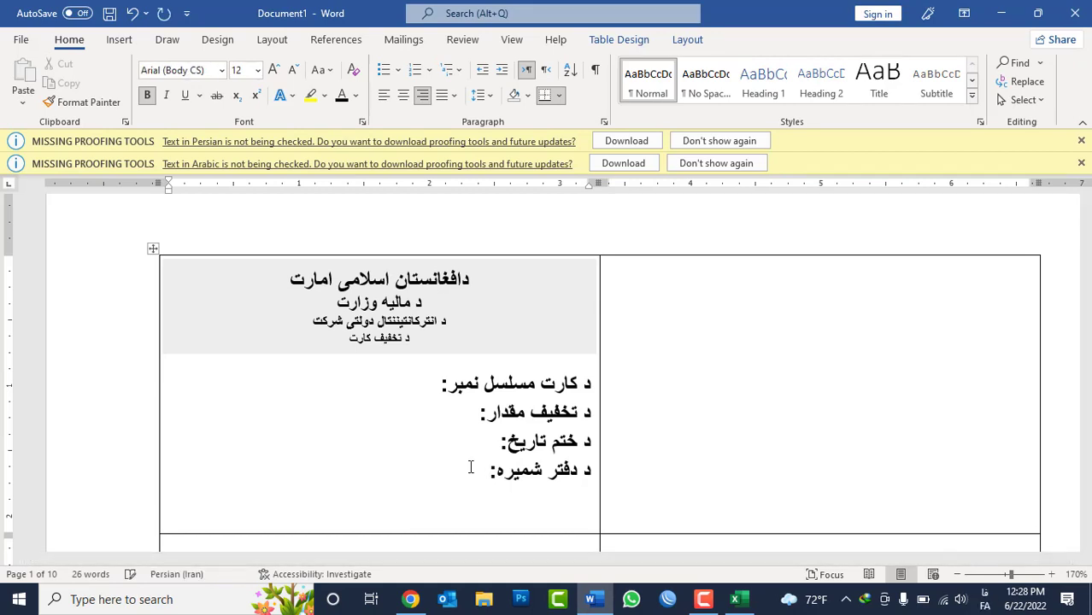
type("+")
type("02")
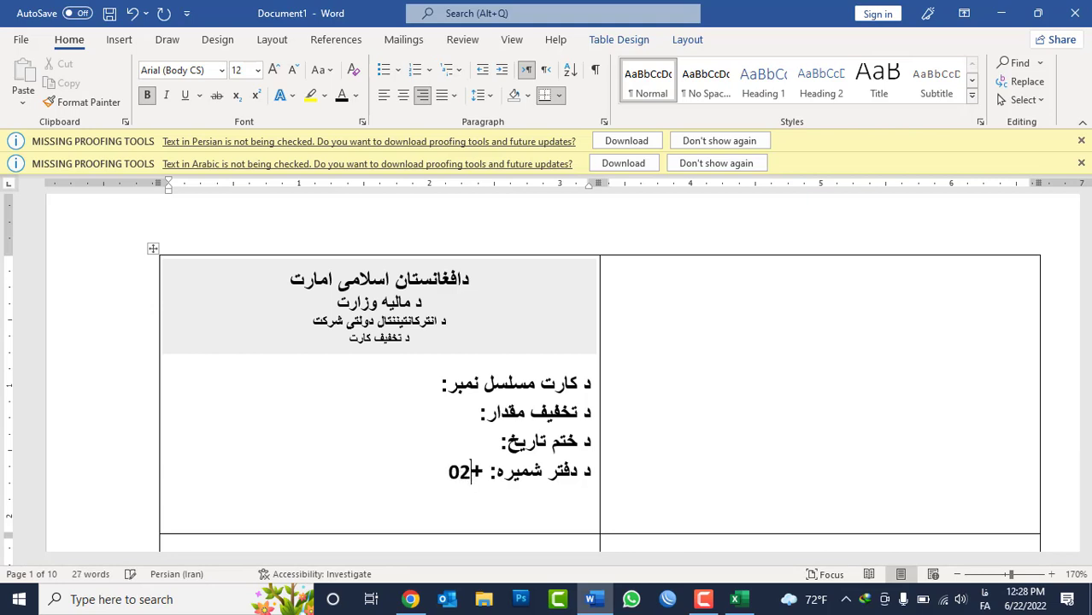
type("0")
key("BackSpace")
key("BackSpace")
key("BackSpace")
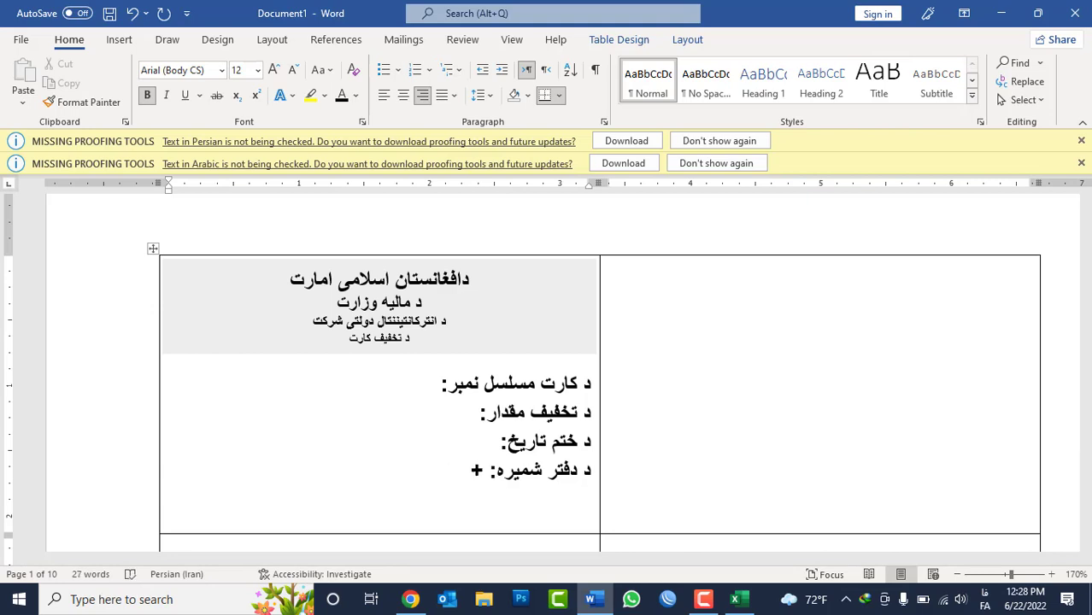
key("BackSpace")
type("020")
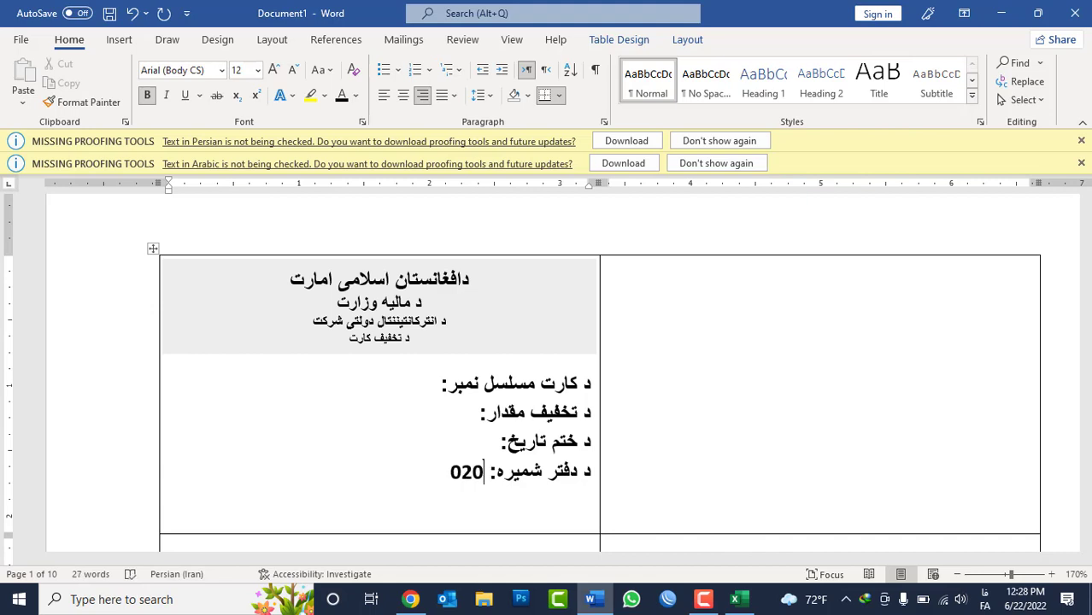
type("304010")
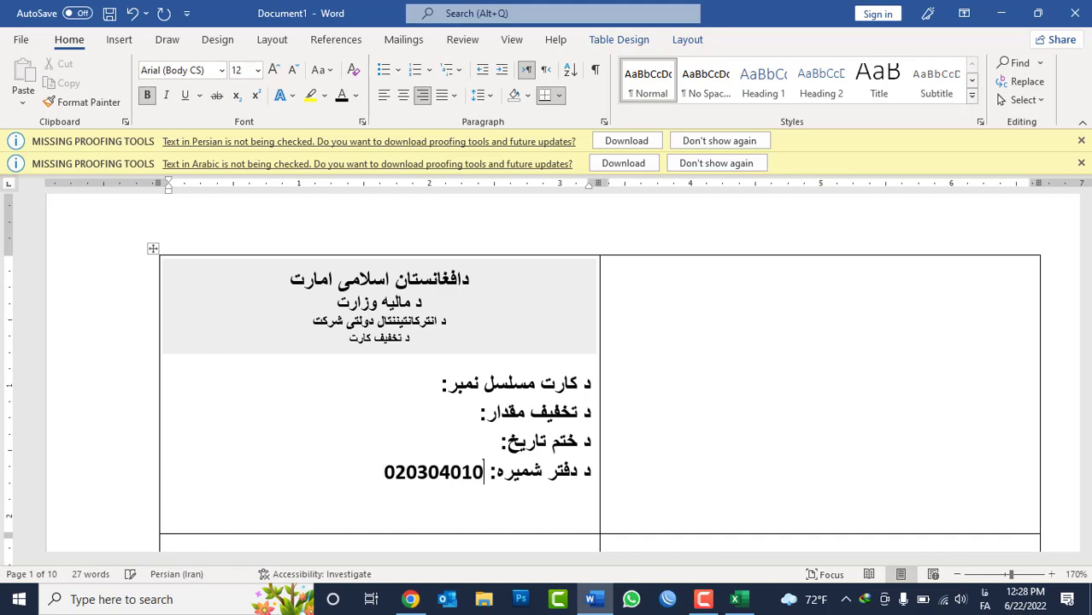
type("50")
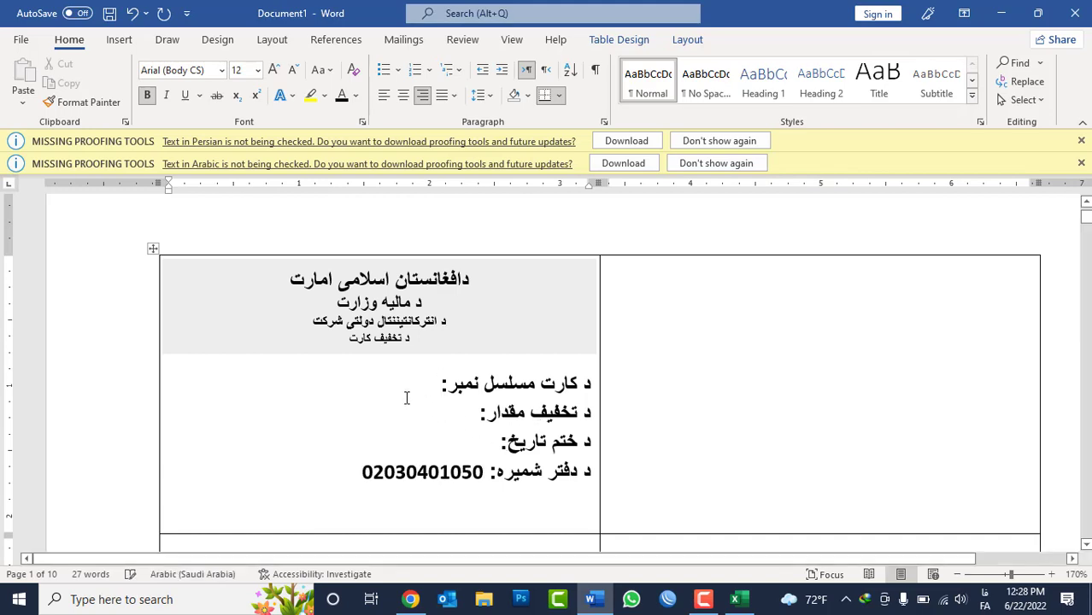
key("ctrl+s")
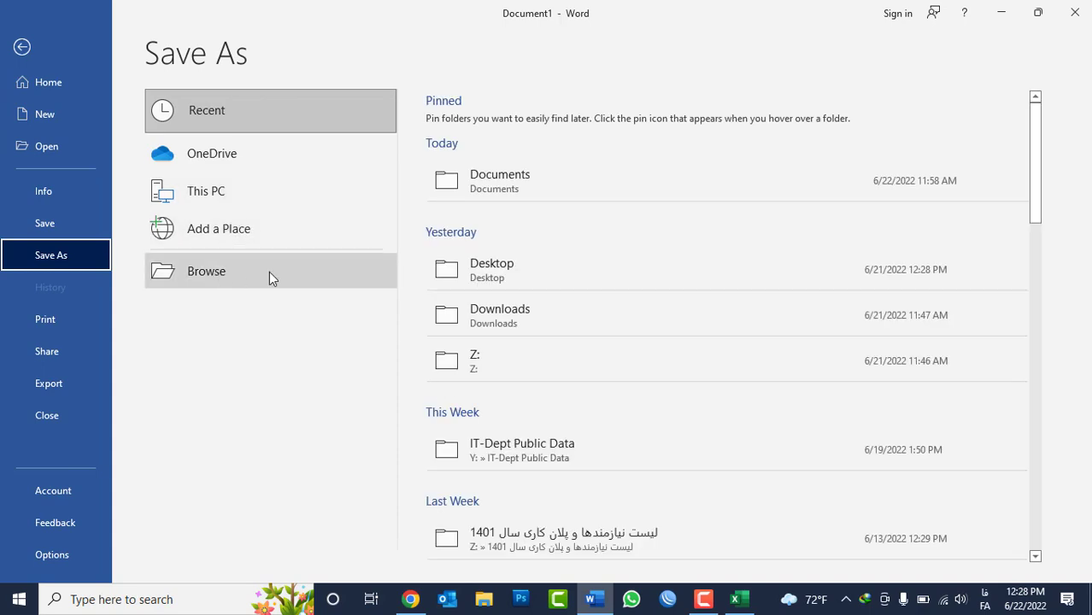
Leave Save As and close the List of Employees workbook in Excel, returning to the Word cards.
key("Escape")
left_click(747, 602)
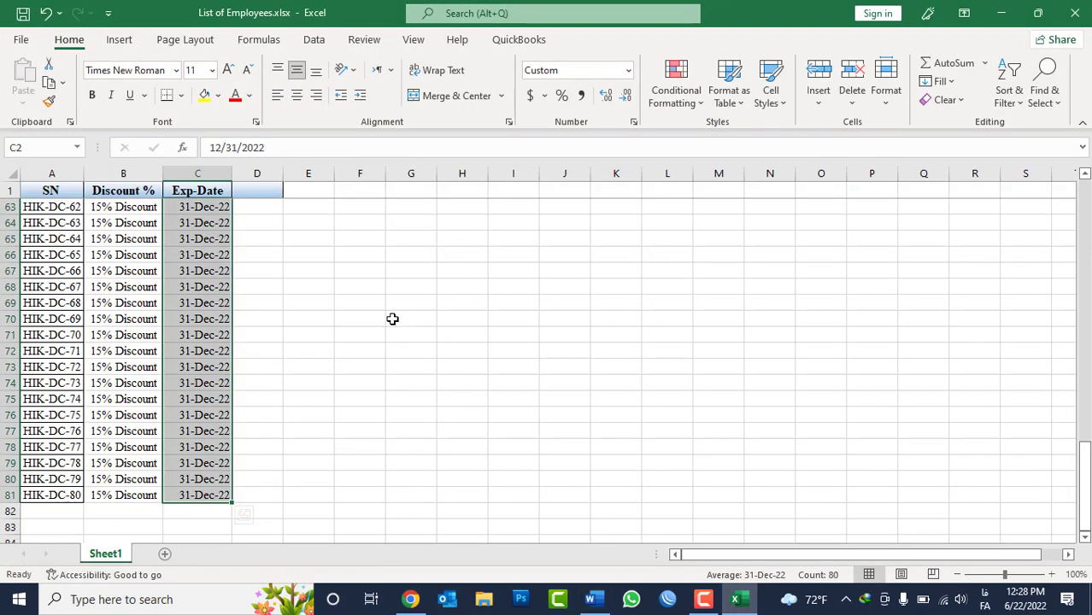
left_click(393, 318)
scroll(435, 427, "up", 13)
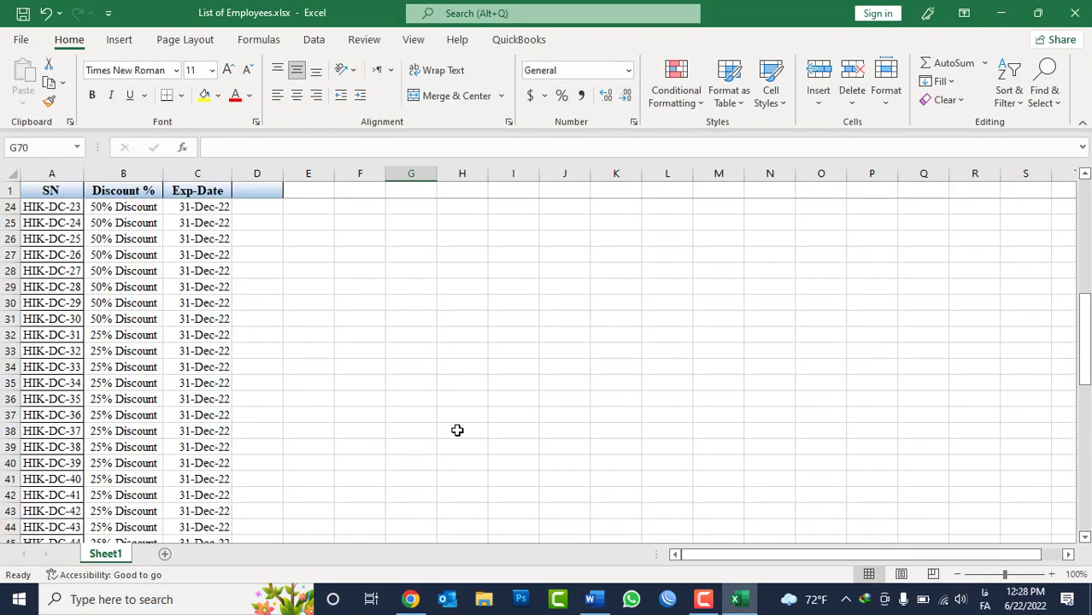
left_click(1079, 18)
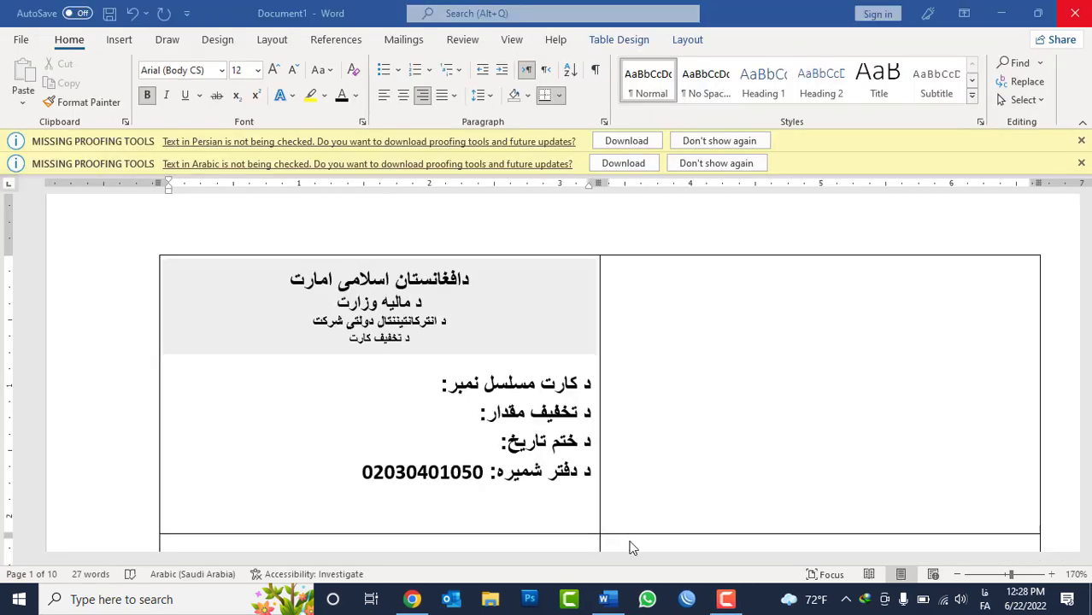
Dismiss the Persian and Arabic proofing-tools warnings and show the Start Mail Merge document types.
left_click(1081, 140)
left_click(1082, 140)
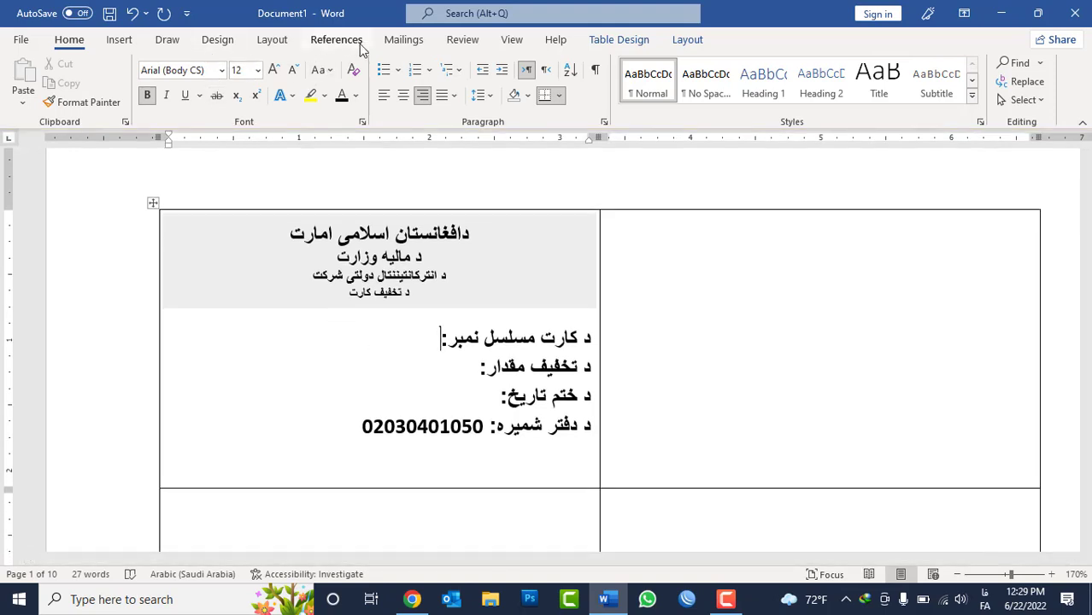
left_click(395, 42)
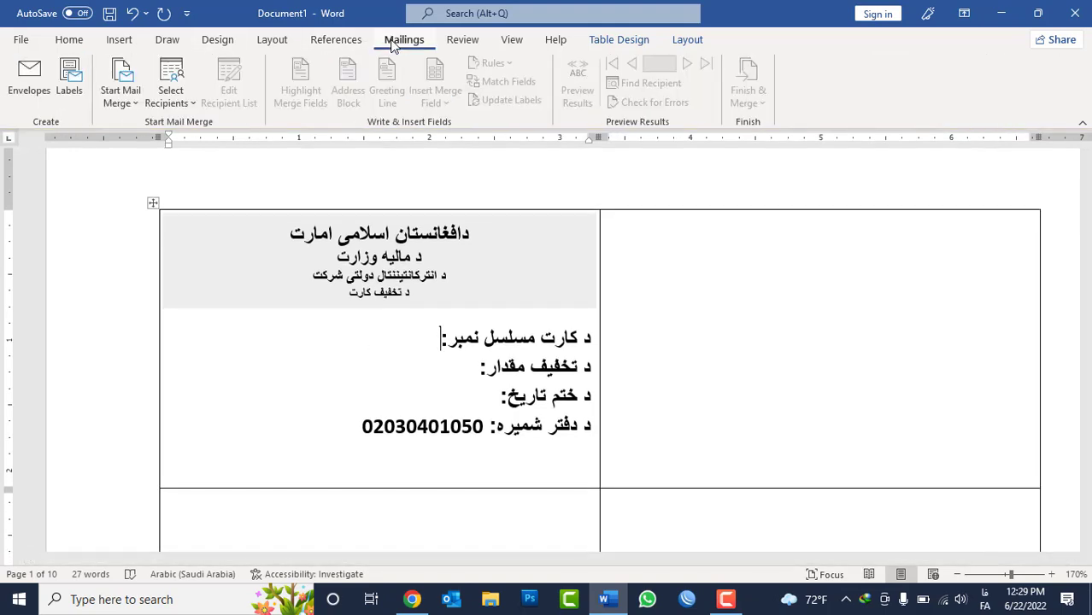
left_click(138, 99)
left_click(161, 103)
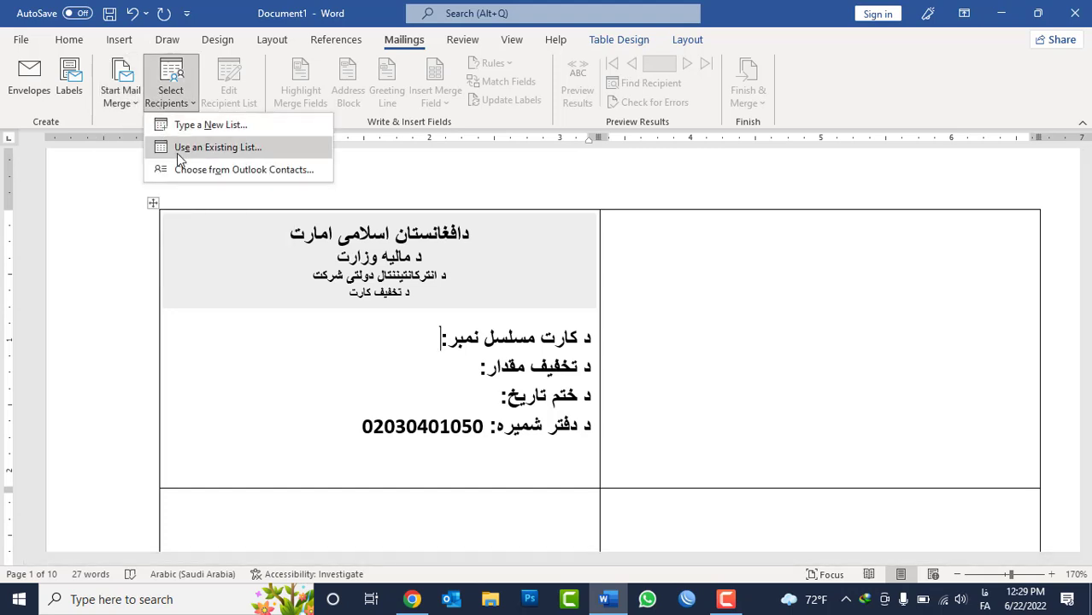
left_click(122, 107)
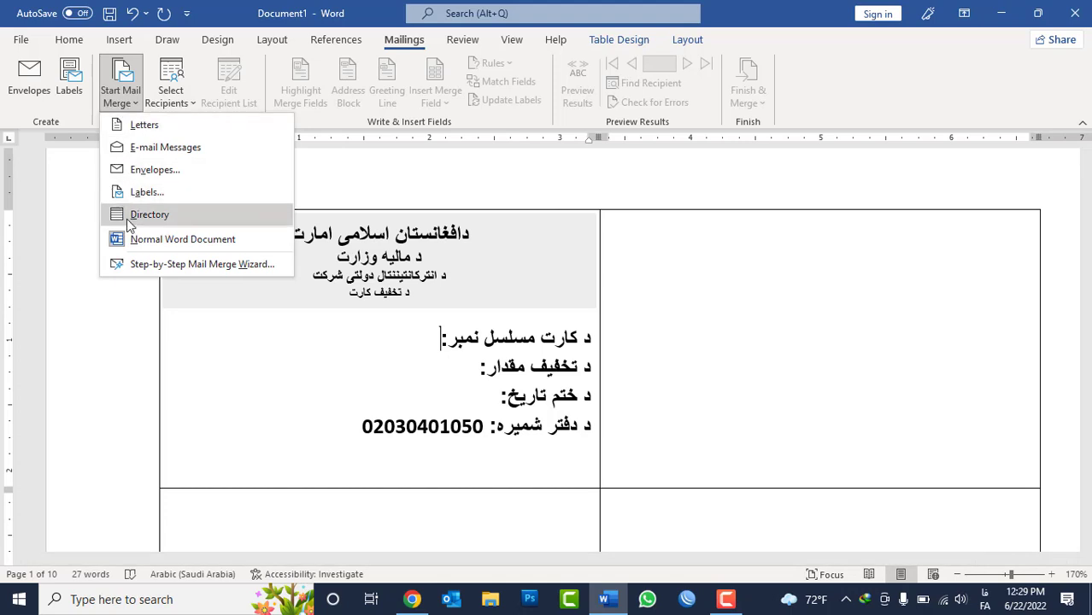
Start the Step-by-Step Mail Merge Wizard and open List of Employees.xlsx from the Desktop.
left_click(162, 265)
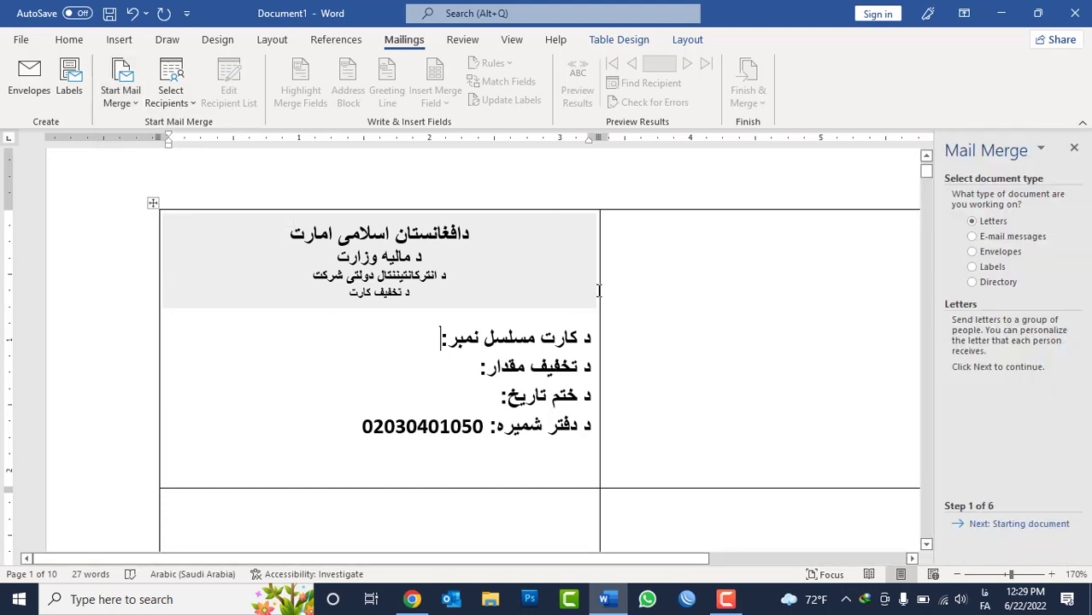
left_click(1021, 523)
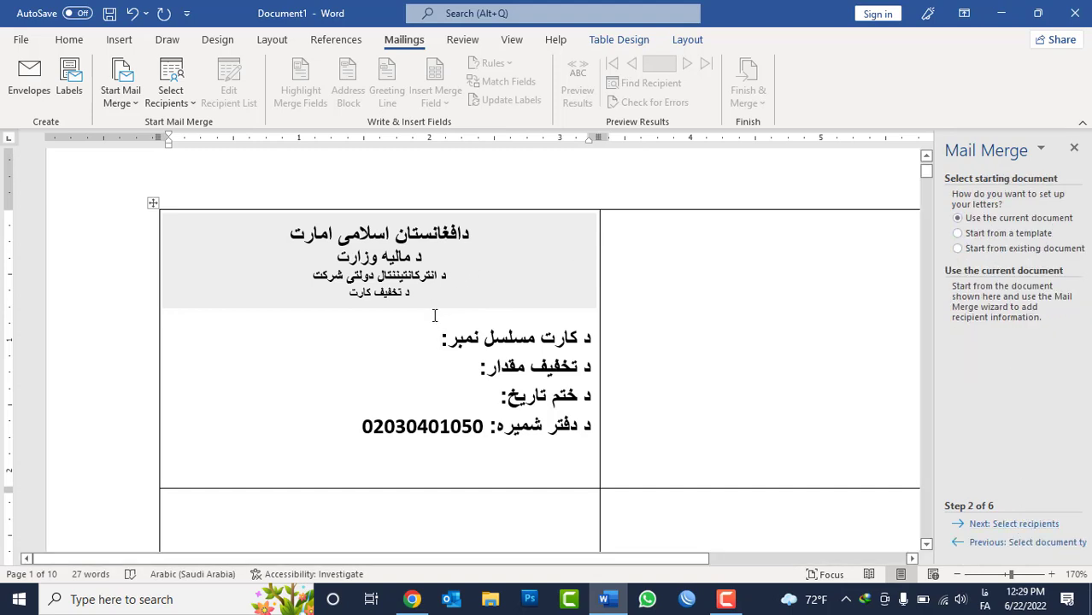
left_click(1014, 524)
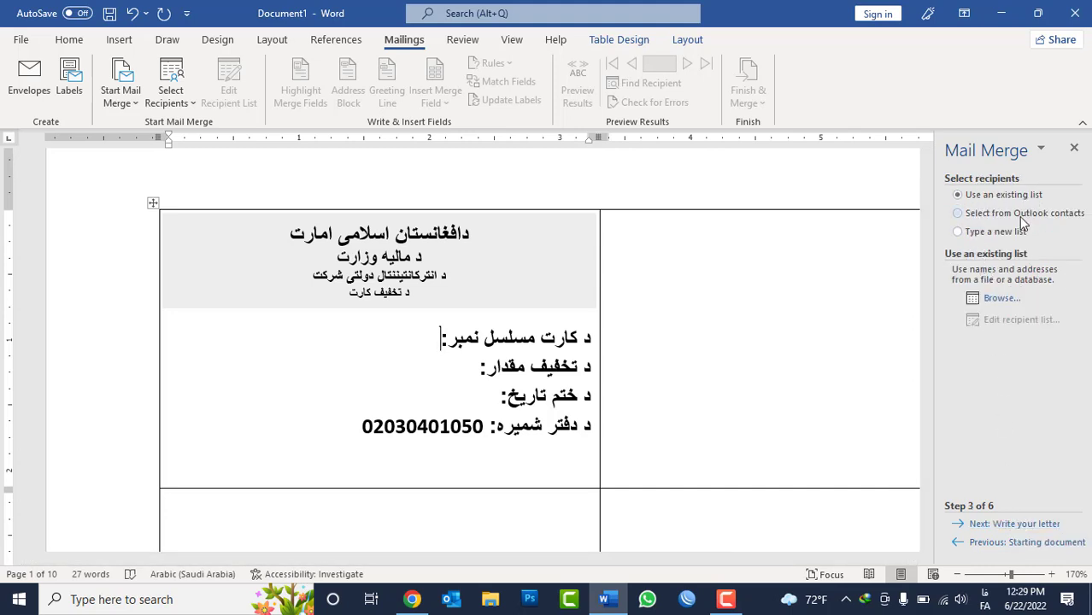
left_click(1002, 299)
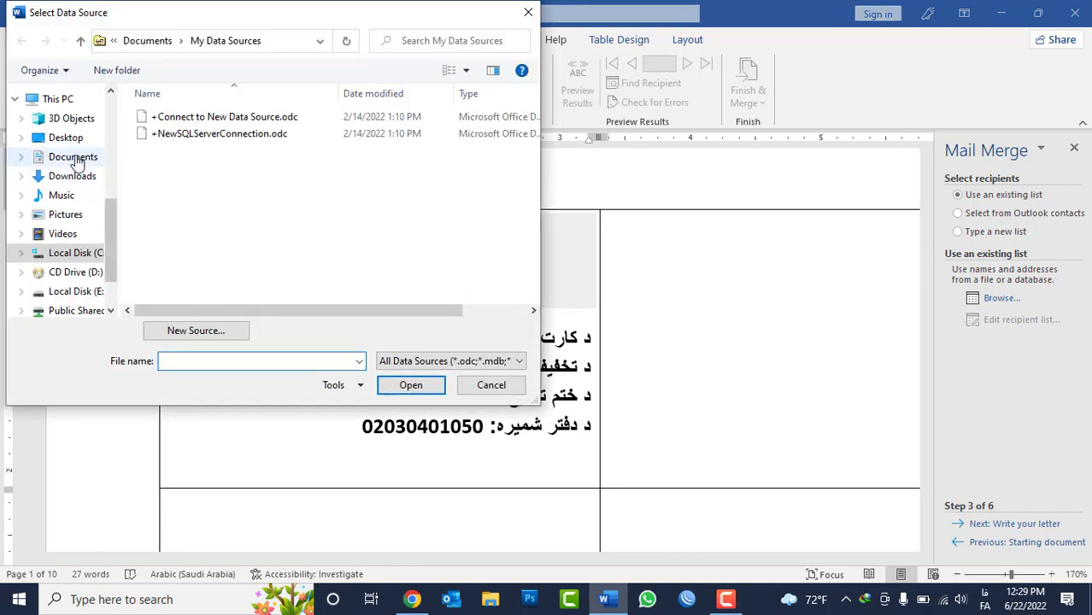
left_click(65, 138)
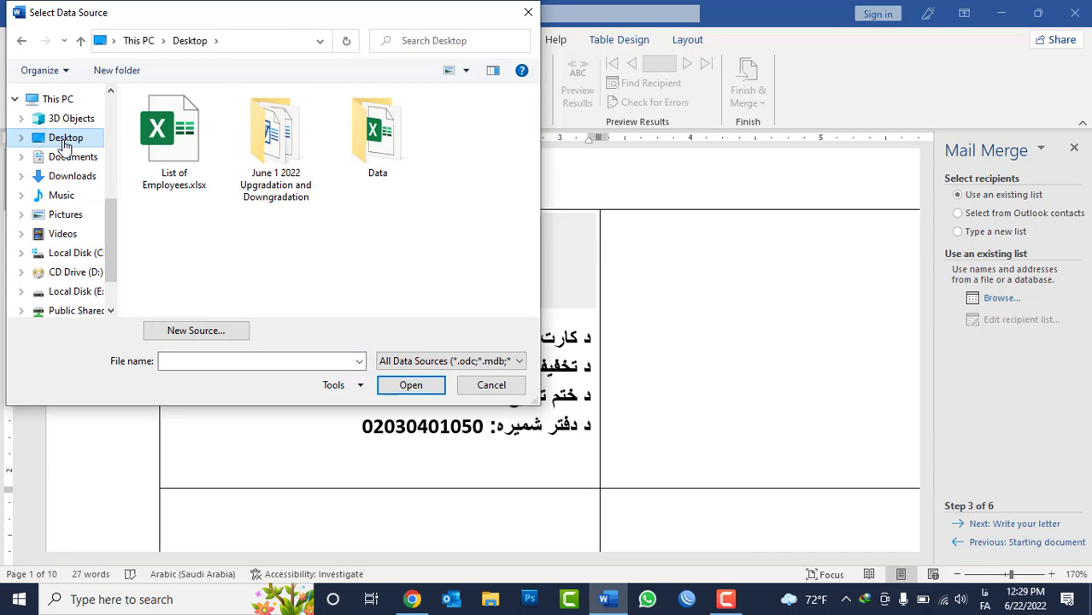
left_click(173, 141)
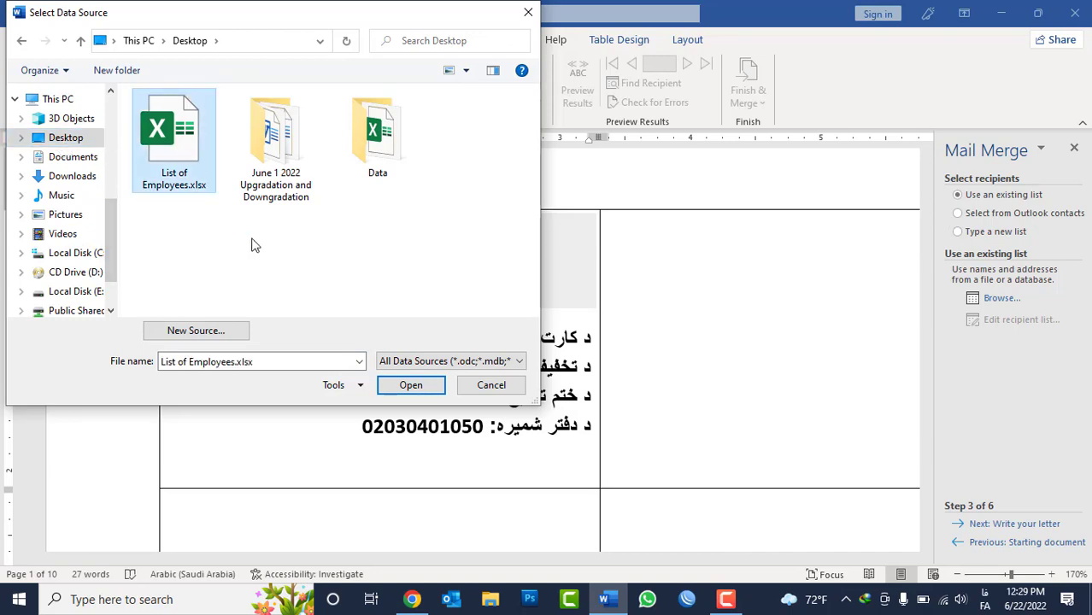
left_click(410, 385)
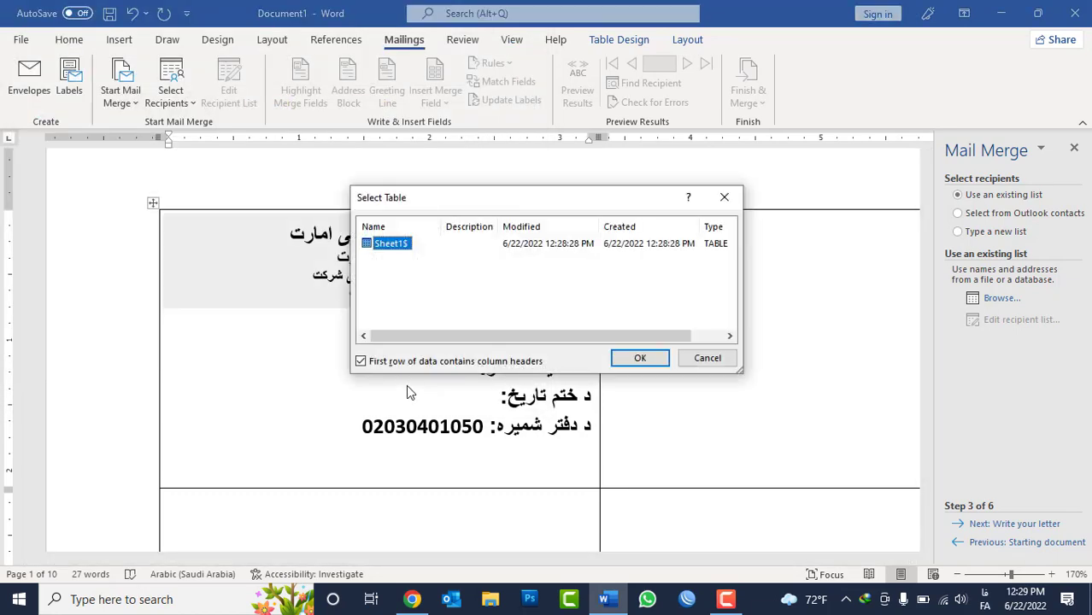
Use Sheet1$ with all HIK-DC rows checked as recipients and close the wizard pane.
left_click(654, 358)
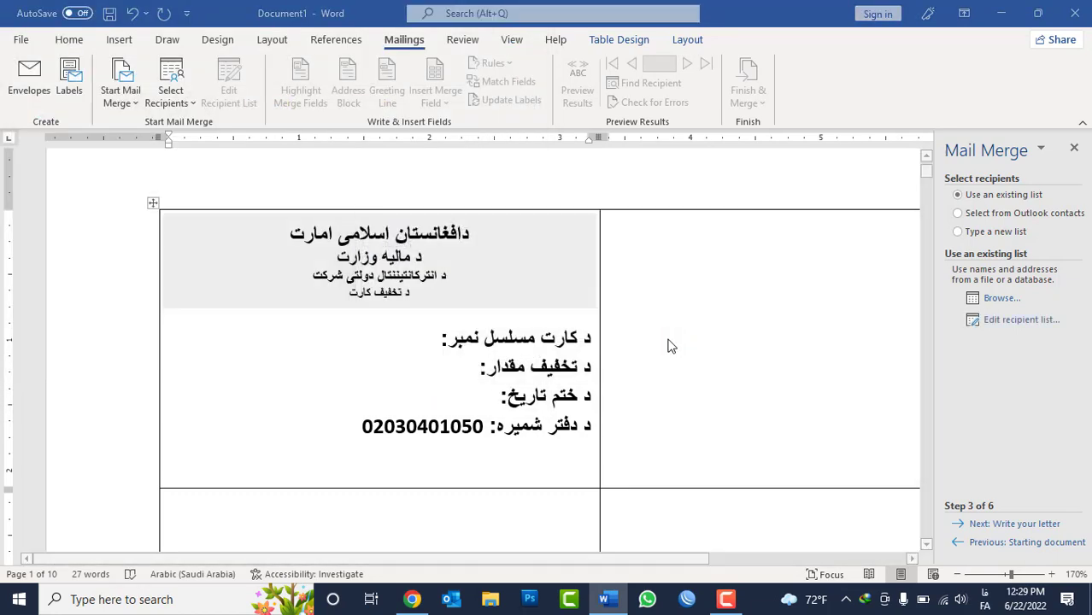
scroll(398, 219, "down", 1)
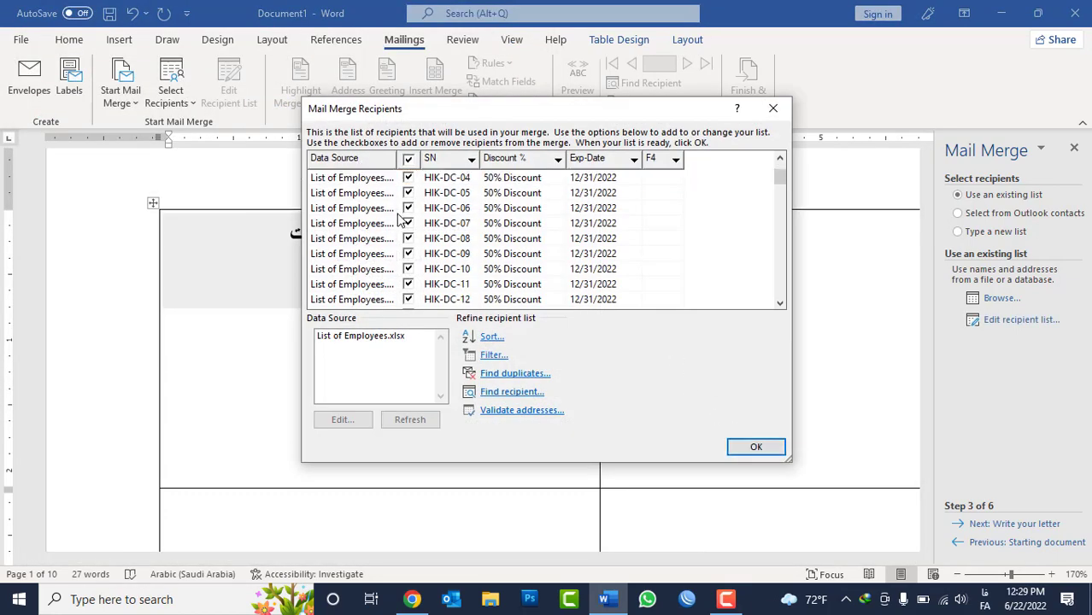
scroll(399, 219, "down", 7)
scroll(399, 218, "down", 8)
scroll(399, 219, "down", 1)
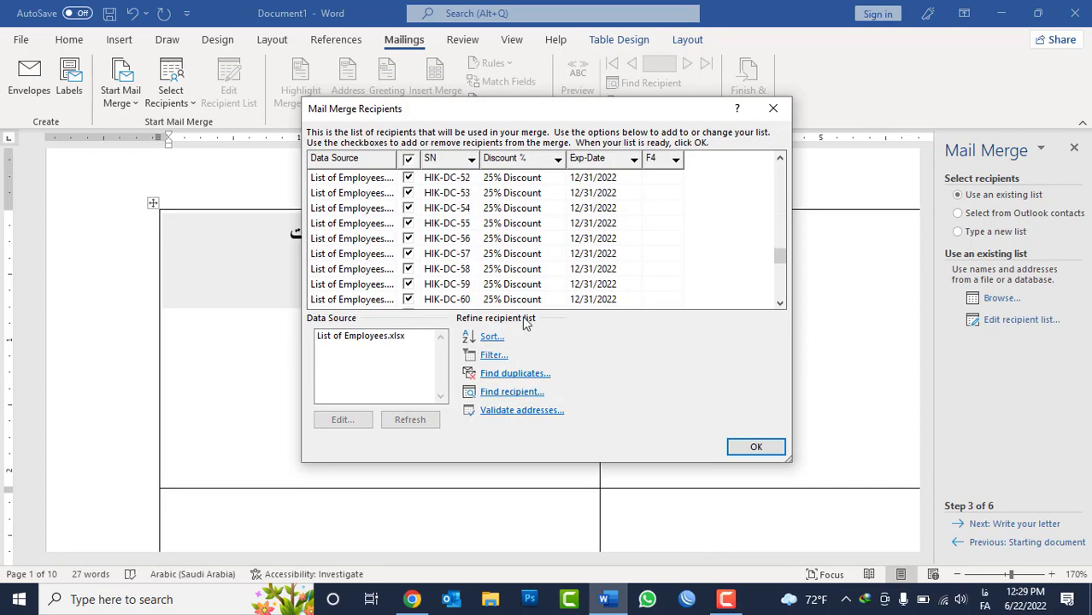
left_click(747, 447)
left_click(1074, 148)
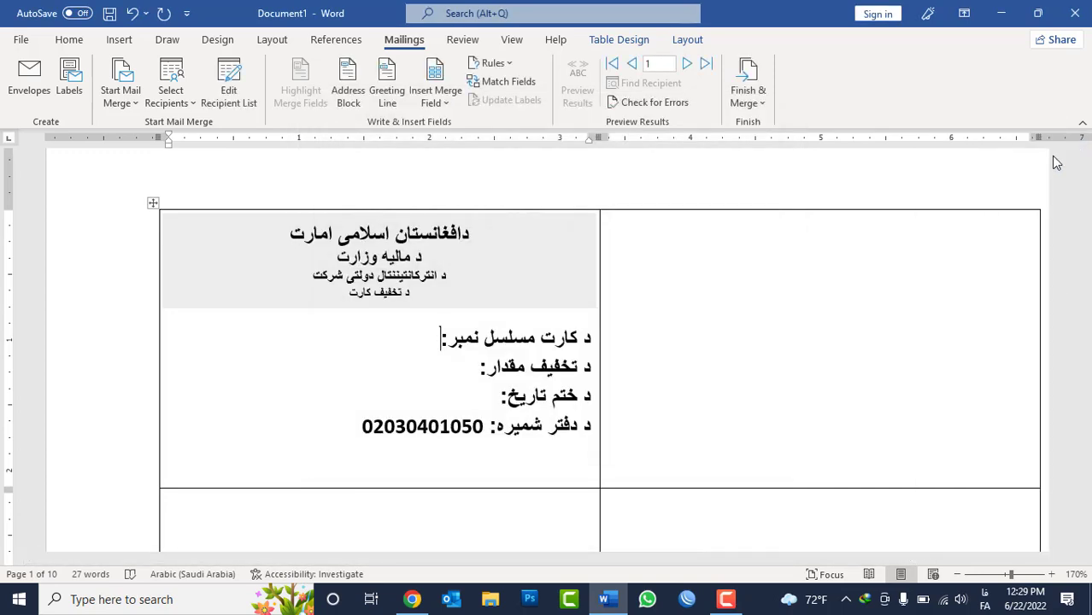
Insert the SN, Discount and ExpDate merge fields after the serial-number, discount and expiry labels.
left_click(443, 335)
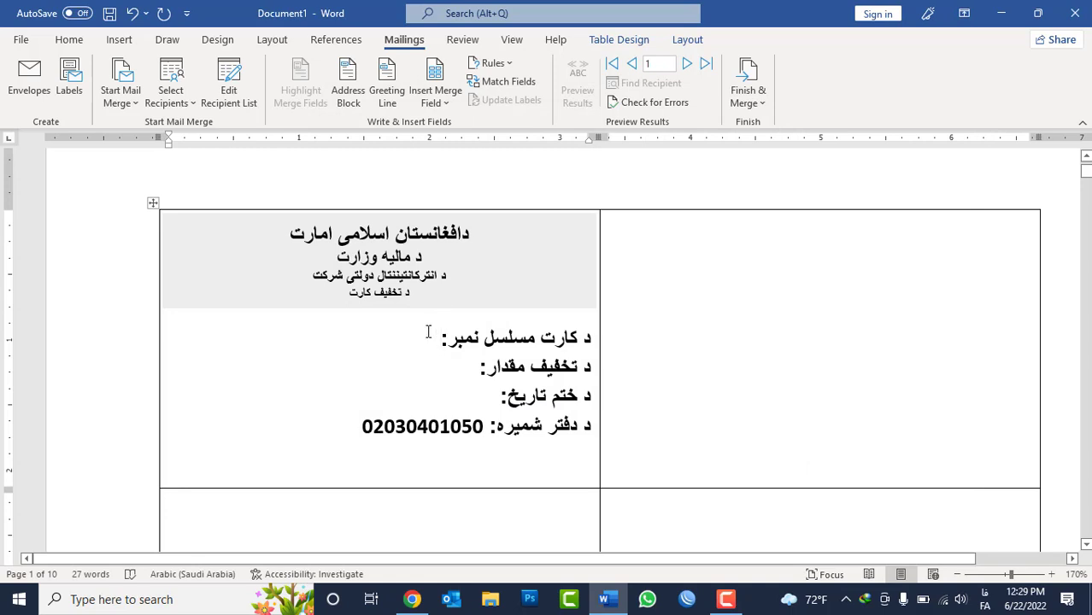
key("alt+shift")
left_click(445, 104)
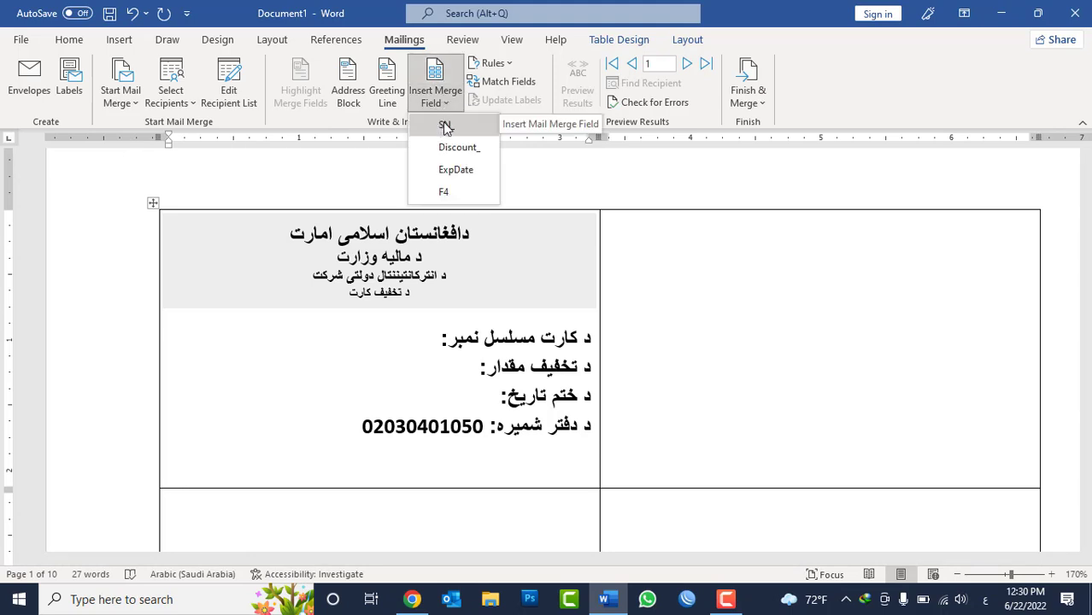
left_click(446, 126)
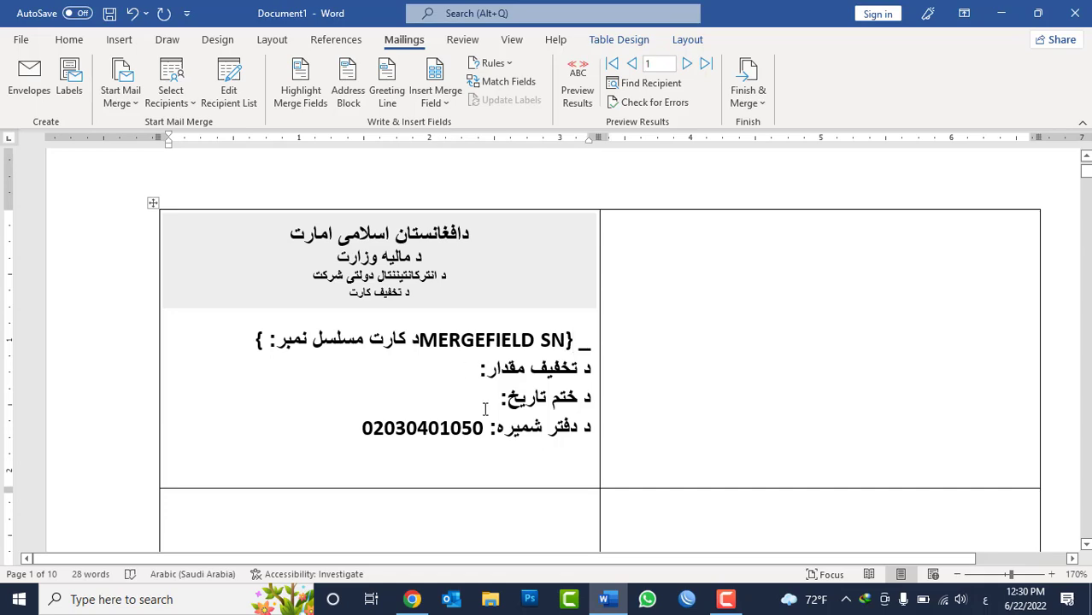
left_click(445, 103)
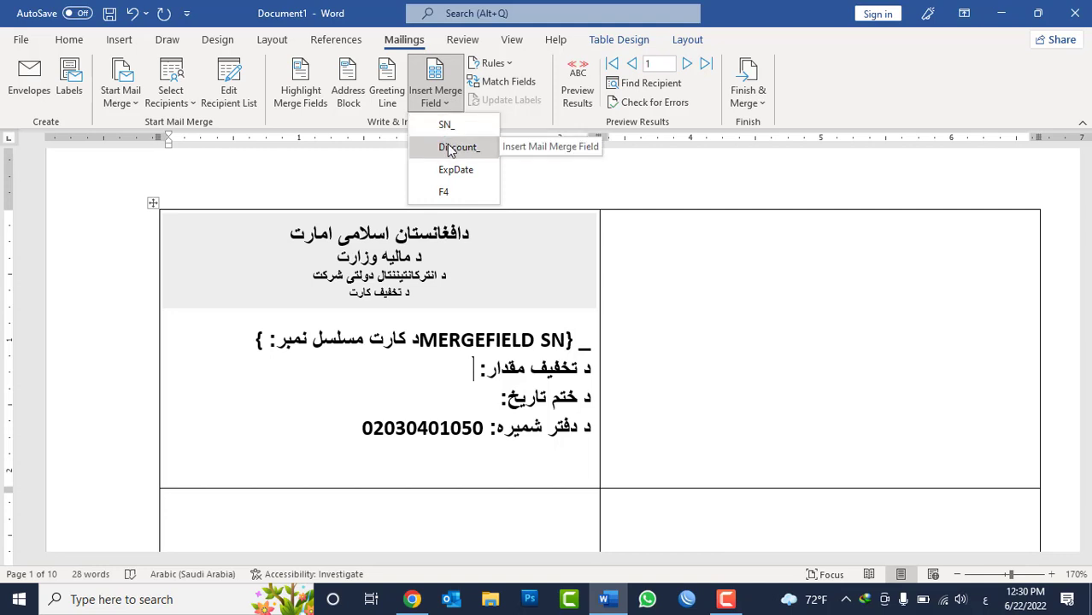
left_click(453, 147)
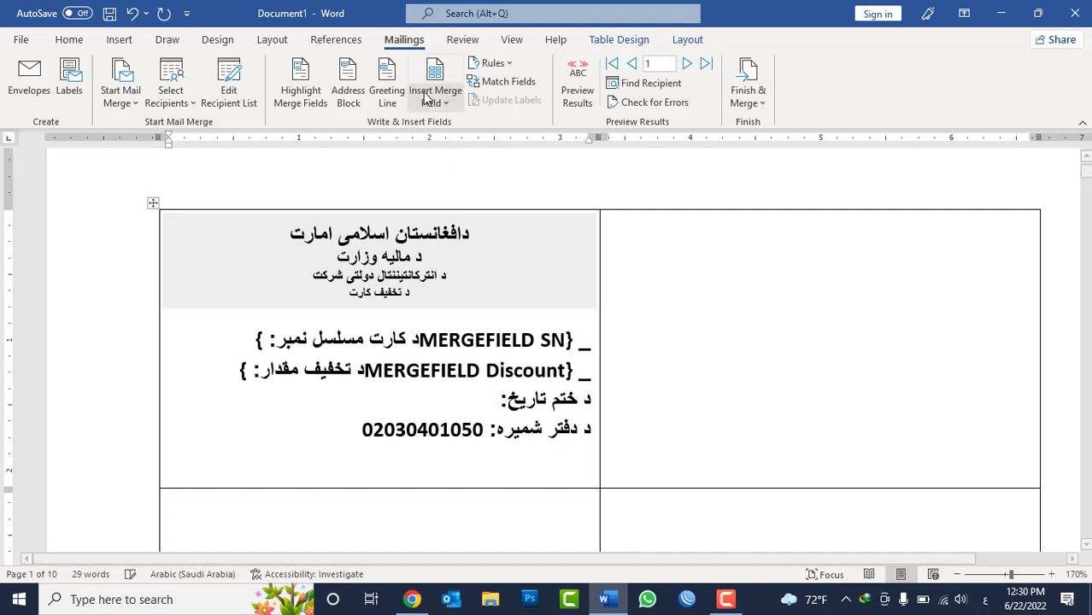
left_click(445, 103)
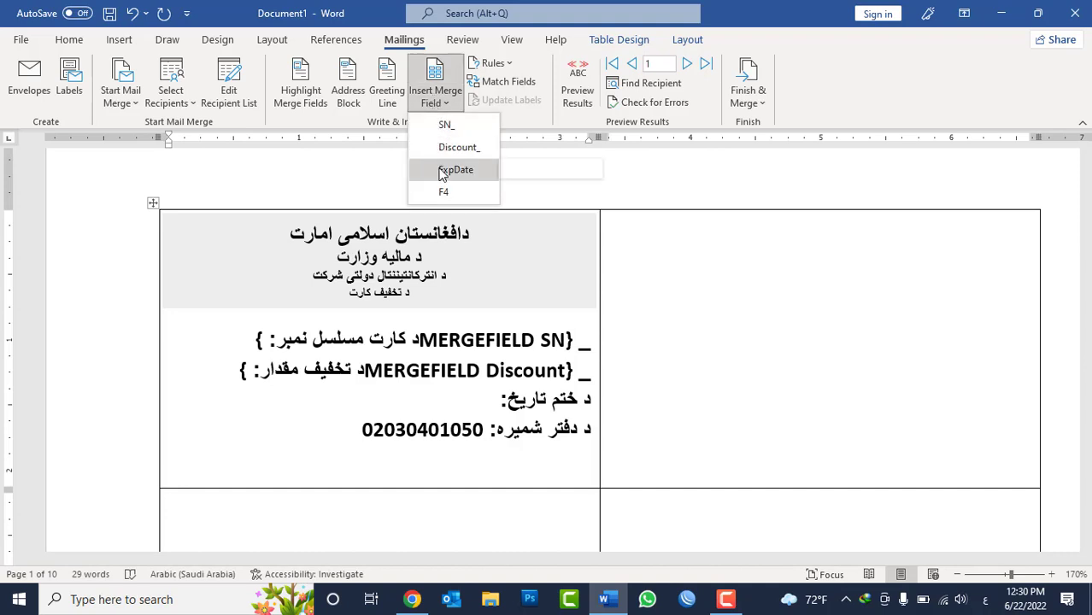
left_click(442, 174)
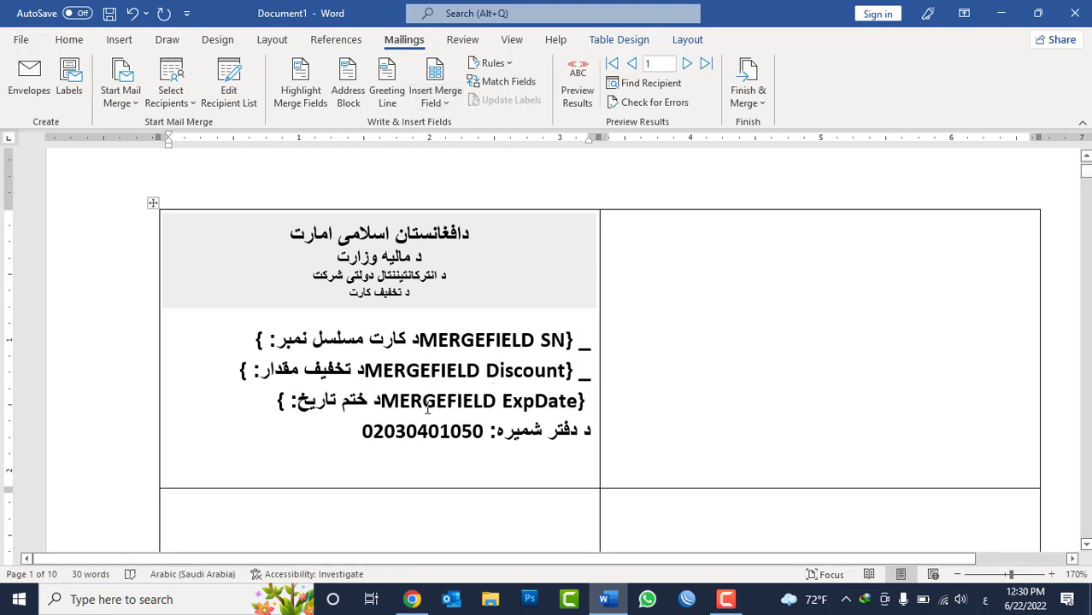
Make the first label's four detail lines run right-to-left and right-aligned.
left_click_drag(360, 431, 553, 340)
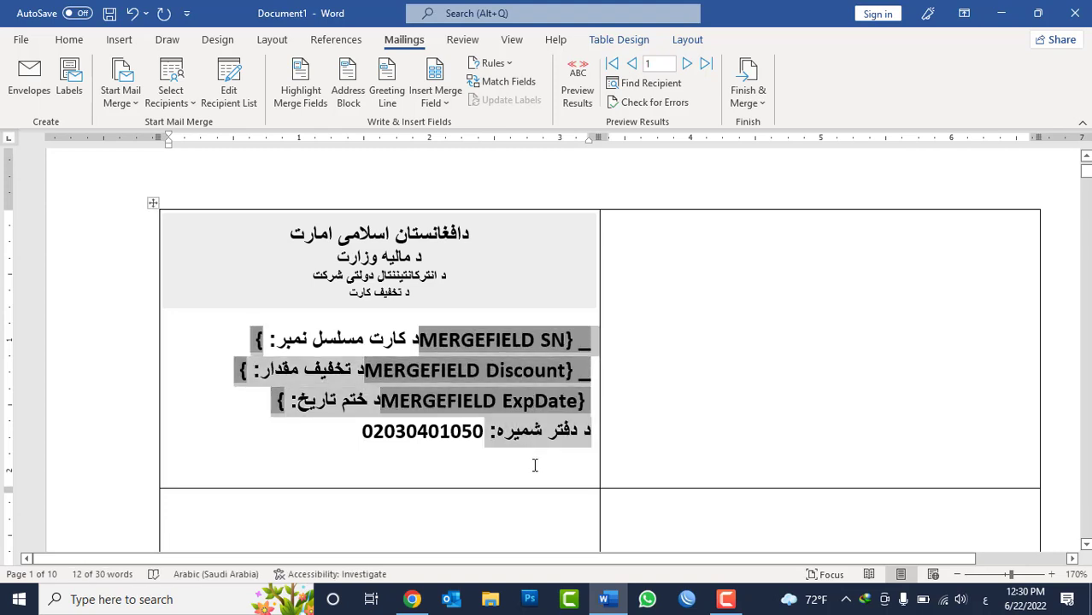
left_click_drag(542, 470, 581, 335)
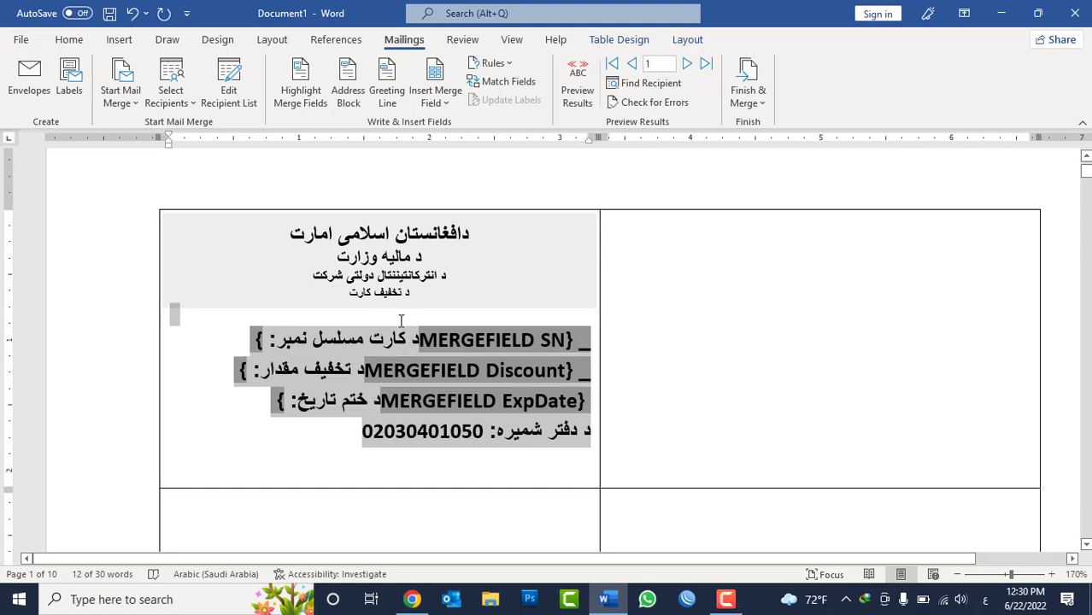
left_click(69, 40)
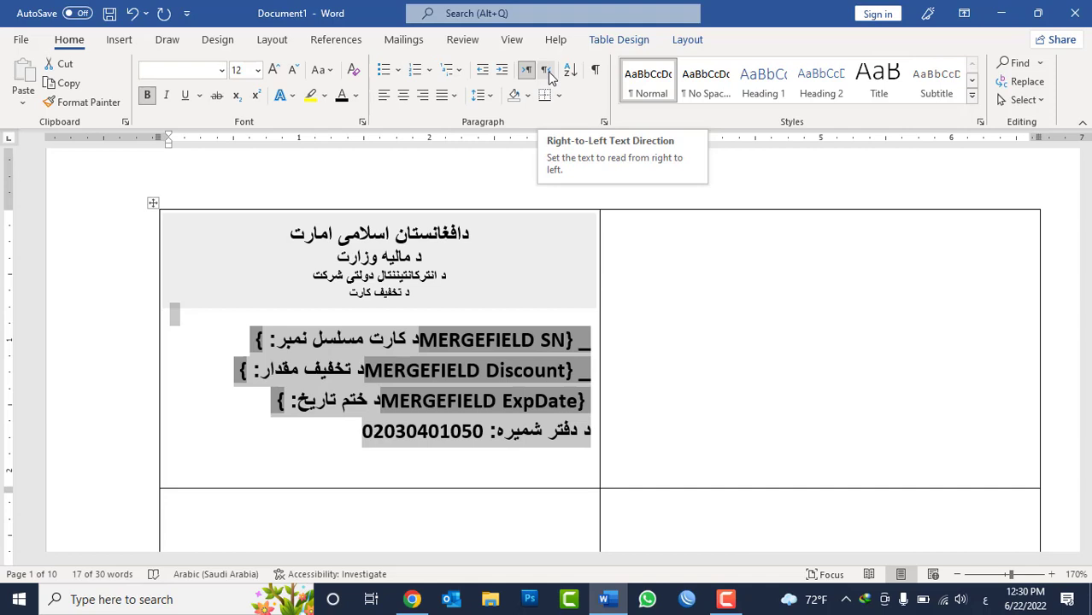
left_click(550, 76)
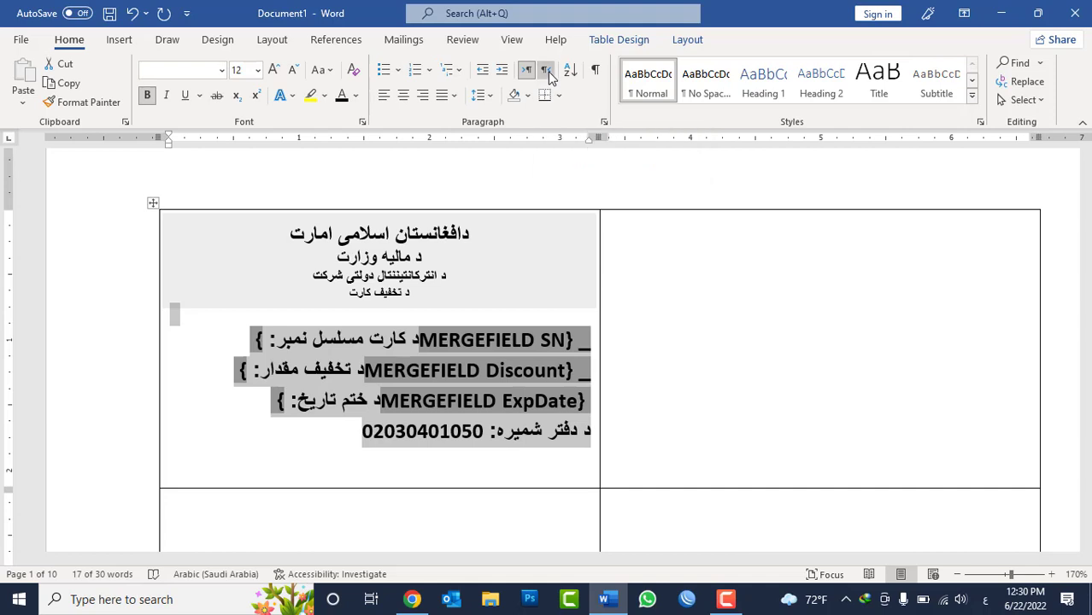
left_click(422, 96)
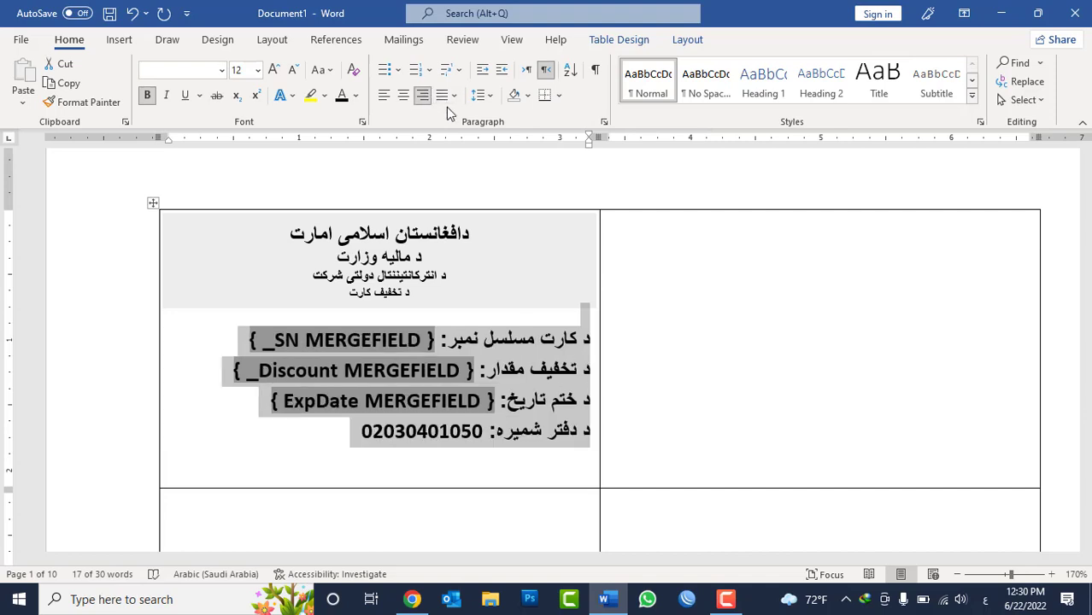
left_click(478, 318)
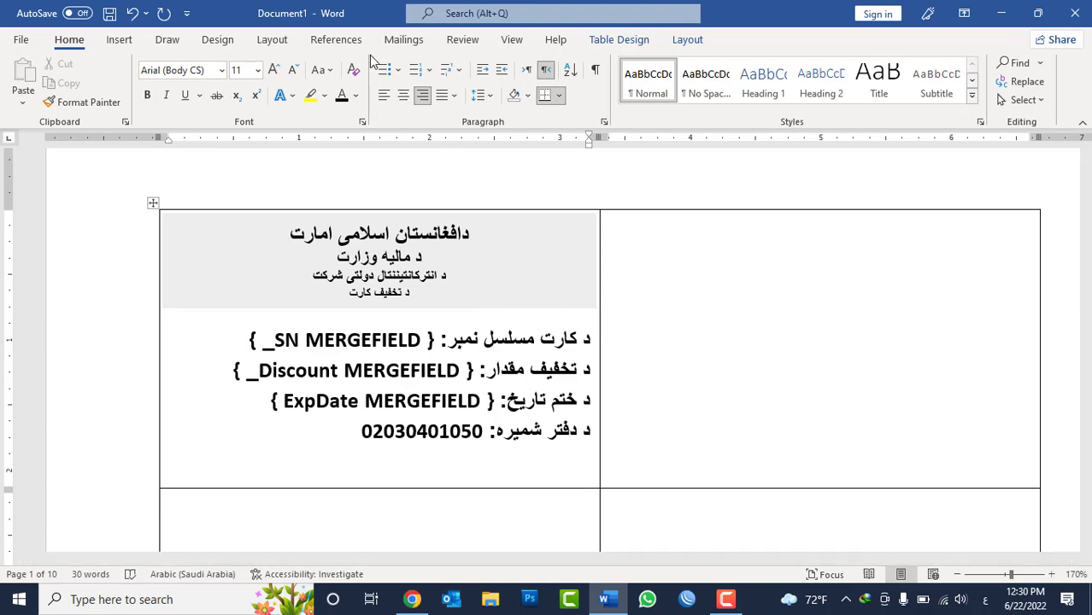
left_click(425, 46)
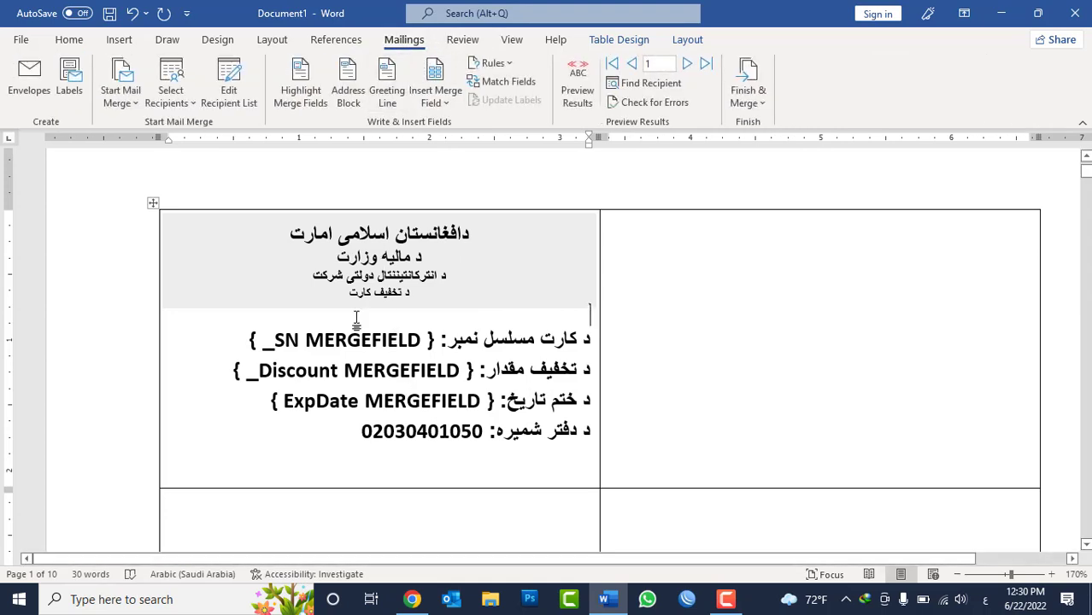
Set the merge type to Labels, keeping the label options, and update all labels from the first.
left_click(120, 97)
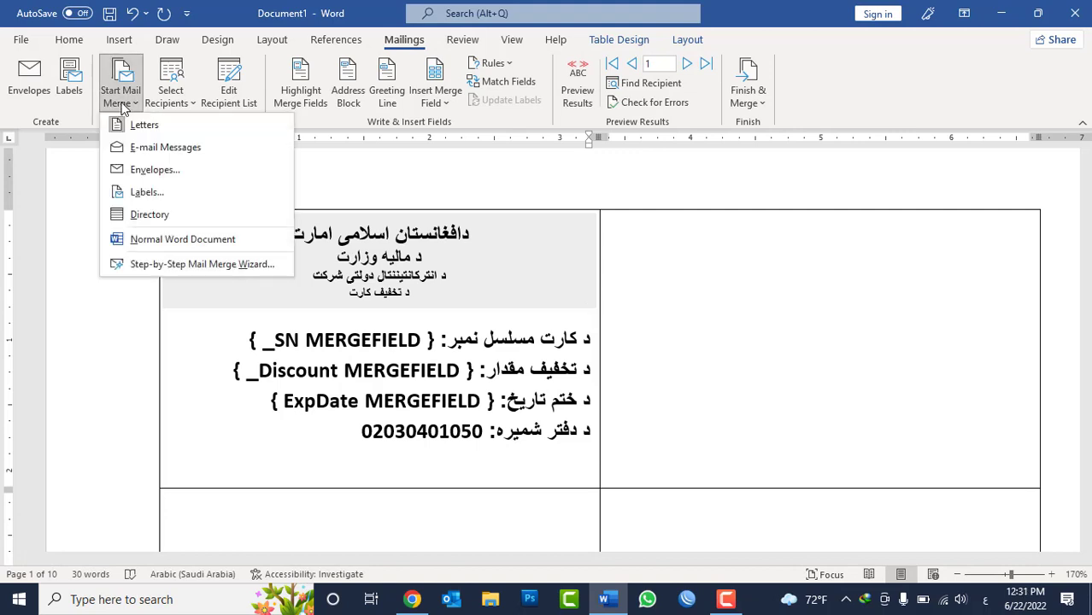
left_click(135, 192)
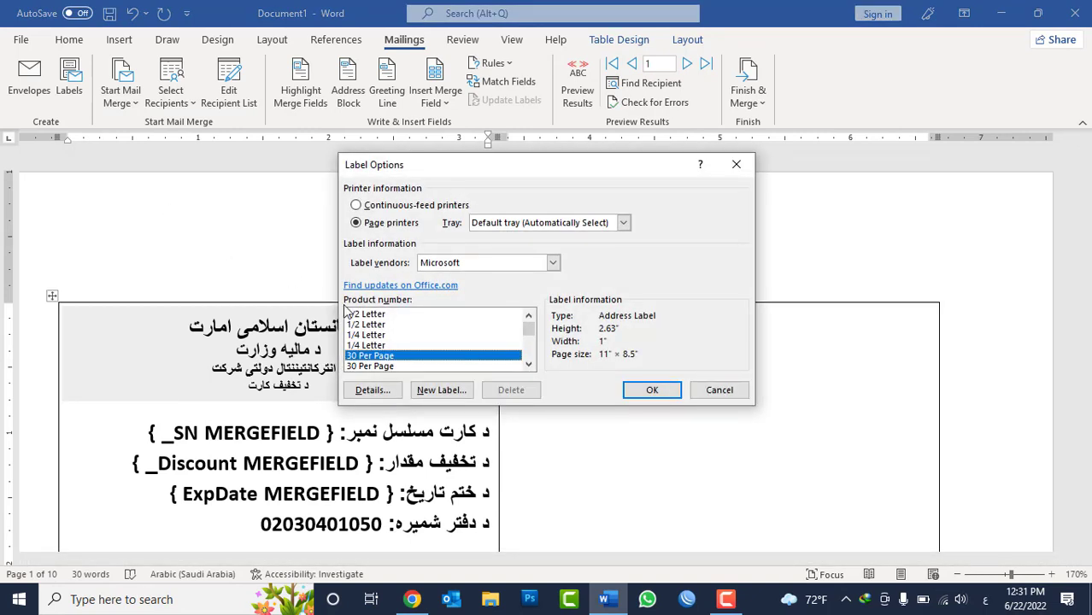
left_click(355, 315)
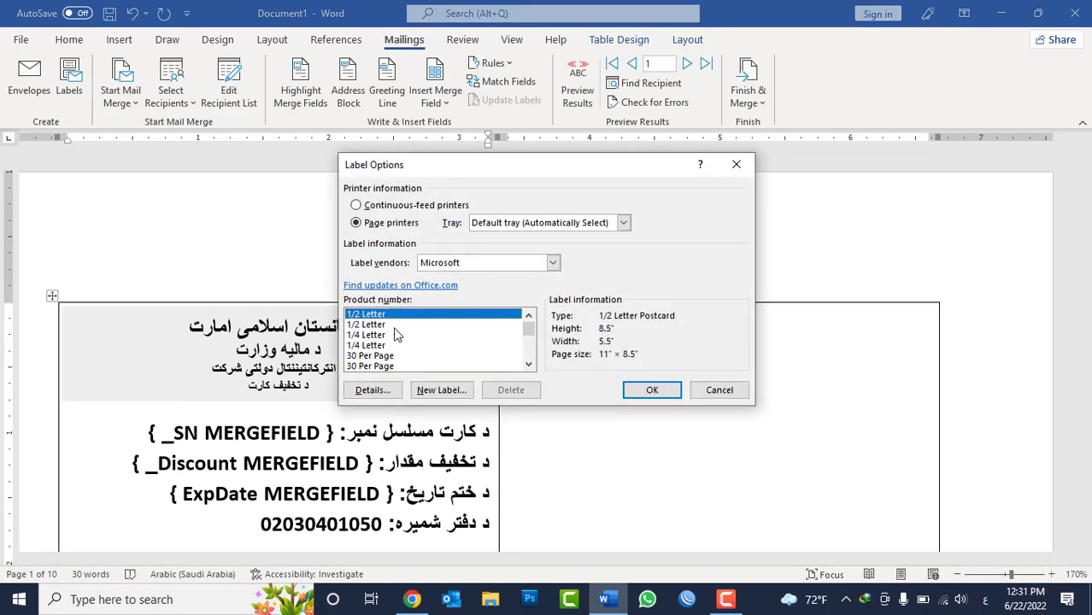
left_click(722, 395)
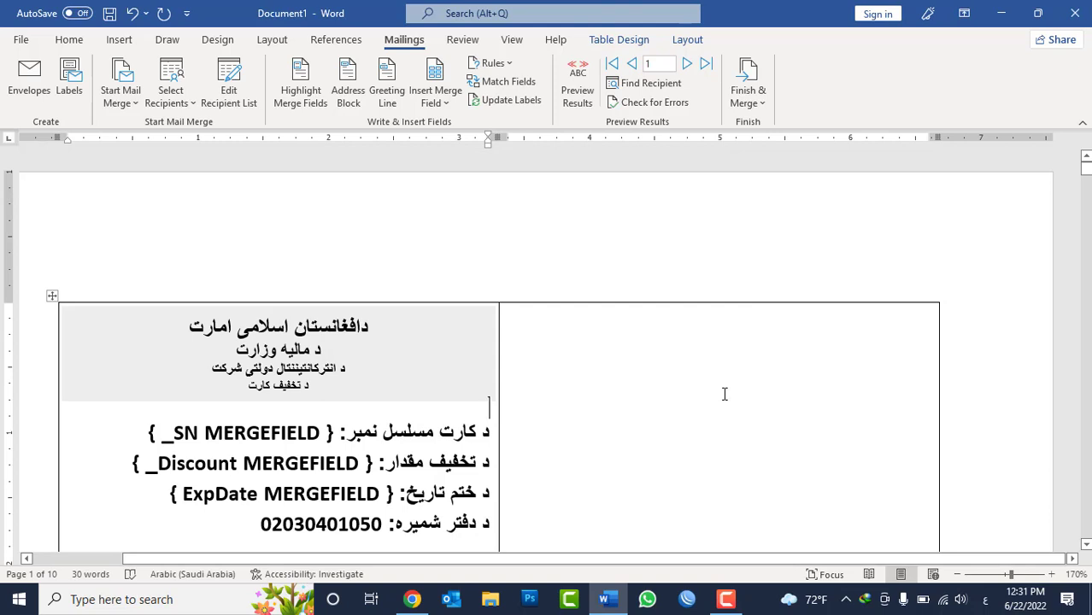
scroll(724, 394, "down", 3)
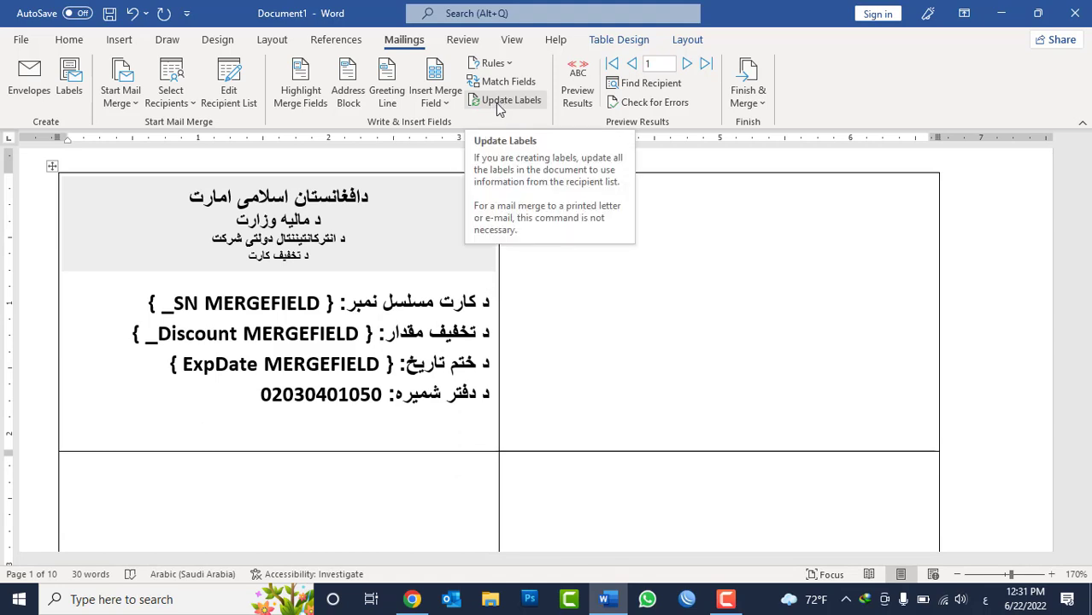
left_click(497, 101)
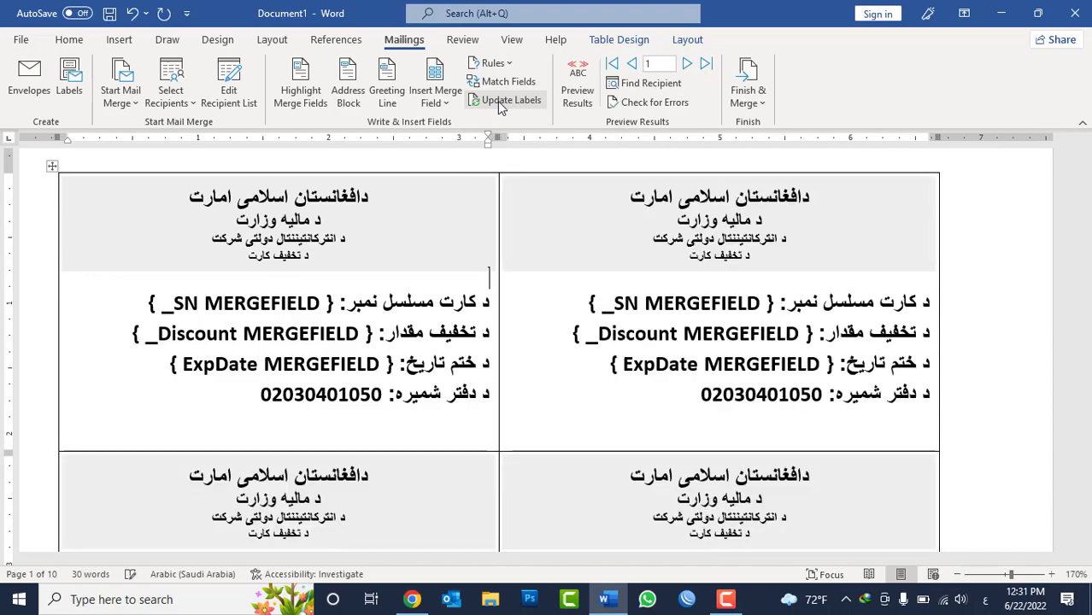
Check the updated label pages and preview the cards with recipient data.
scroll(653, 321, "down", 1)
scroll(652, 320, "down", 2)
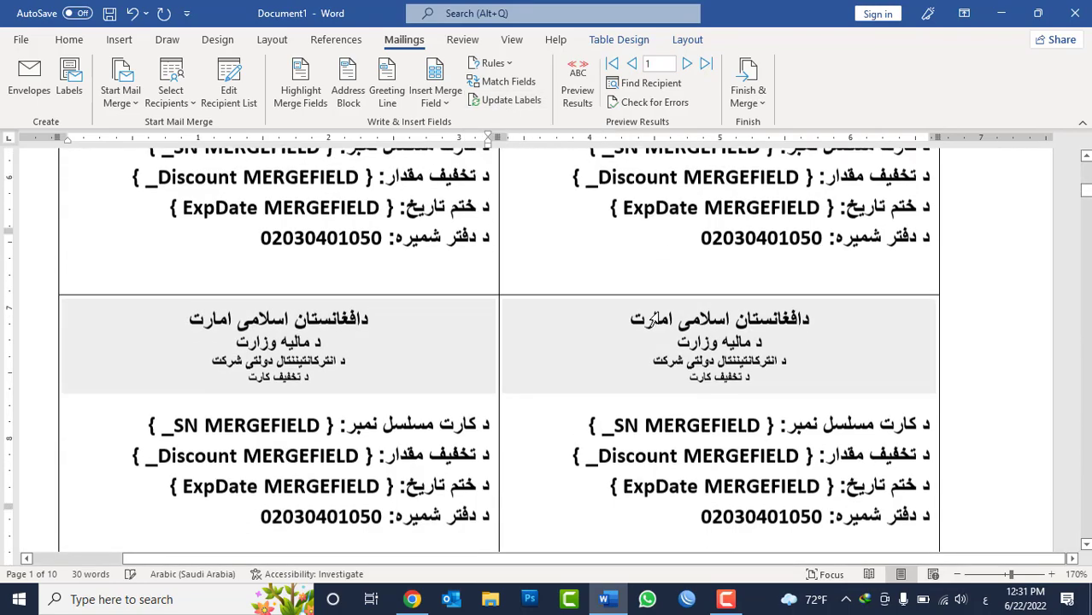
scroll(653, 320, "down", 2)
scroll(654, 314, "down", 2)
scroll(653, 314, "down", 2)
scroll(658, 313, "down", 1)
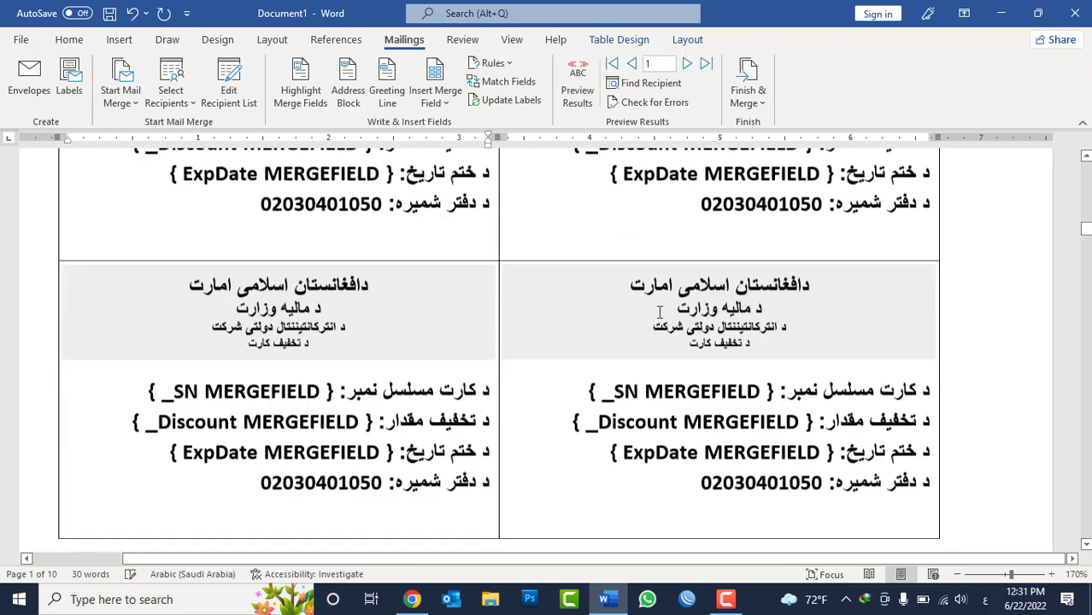
scroll(658, 313, "down", 3)
scroll(651, 318, "down", 3)
scroll(651, 317, "down", 3)
scroll(988, 245, "down", 2)
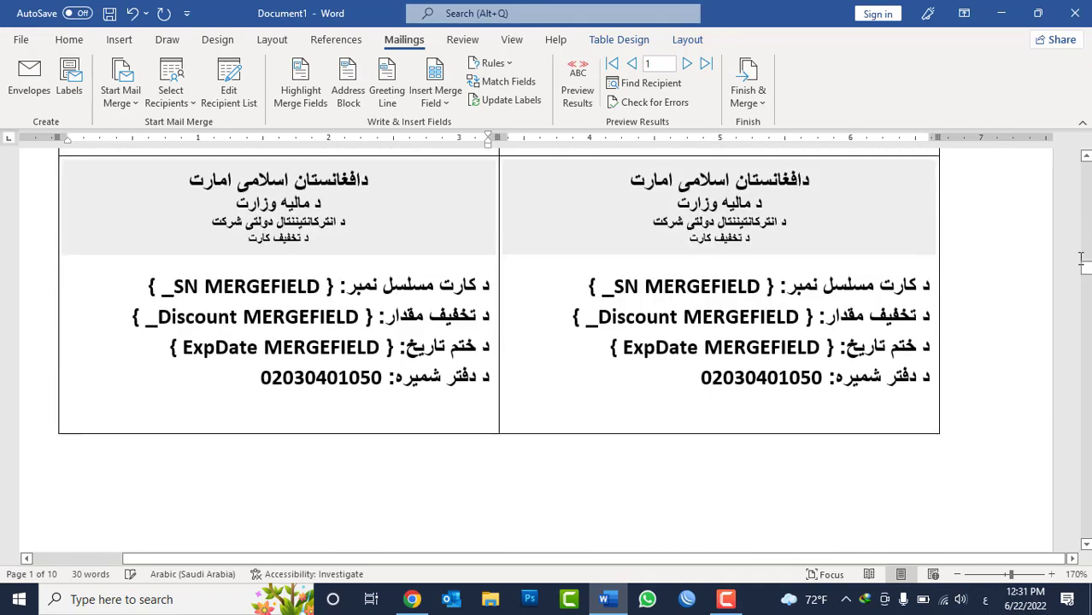
left_click_drag(1081, 261, 1082, 546)
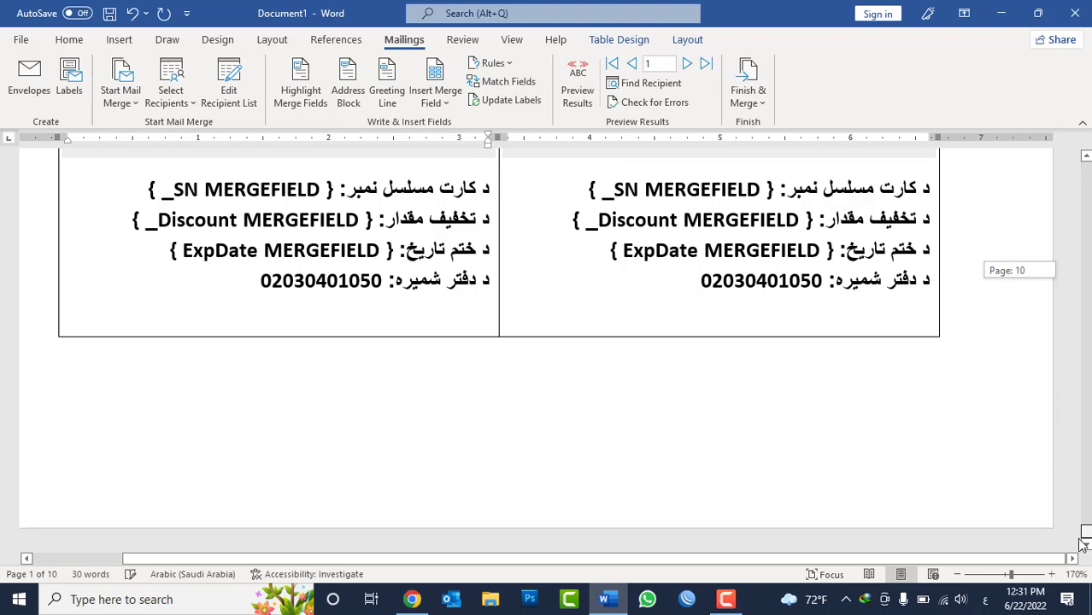
left_click_drag(1082, 545, 1085, 164)
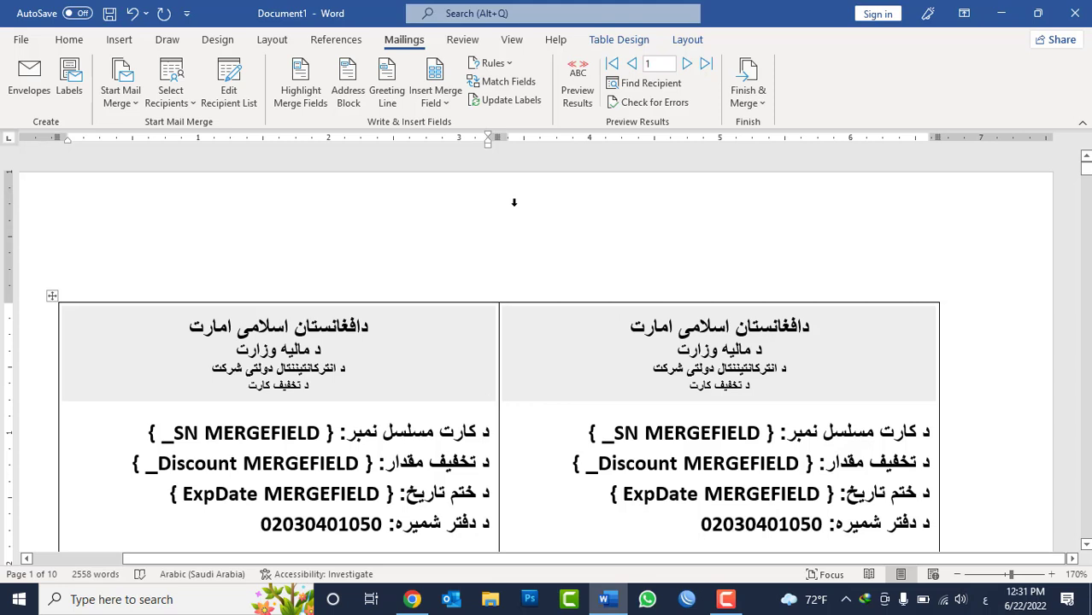
left_click(578, 109)
scroll(483, 397, "down", 3)
scroll(701, 254, "down", 3)
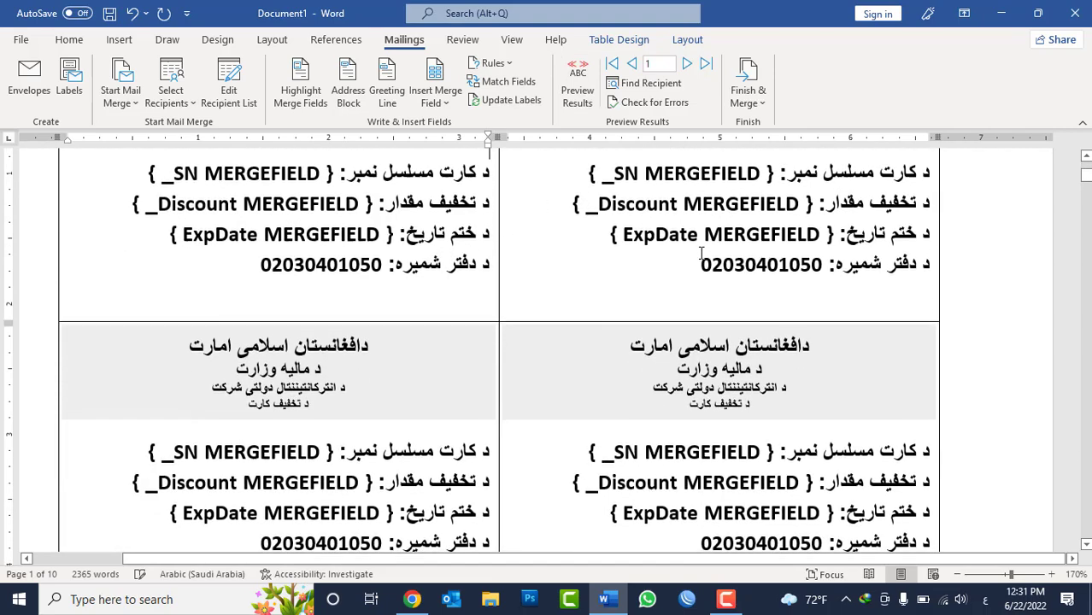
Merge all records into a new editable document, Labels1.
left_click(740, 103)
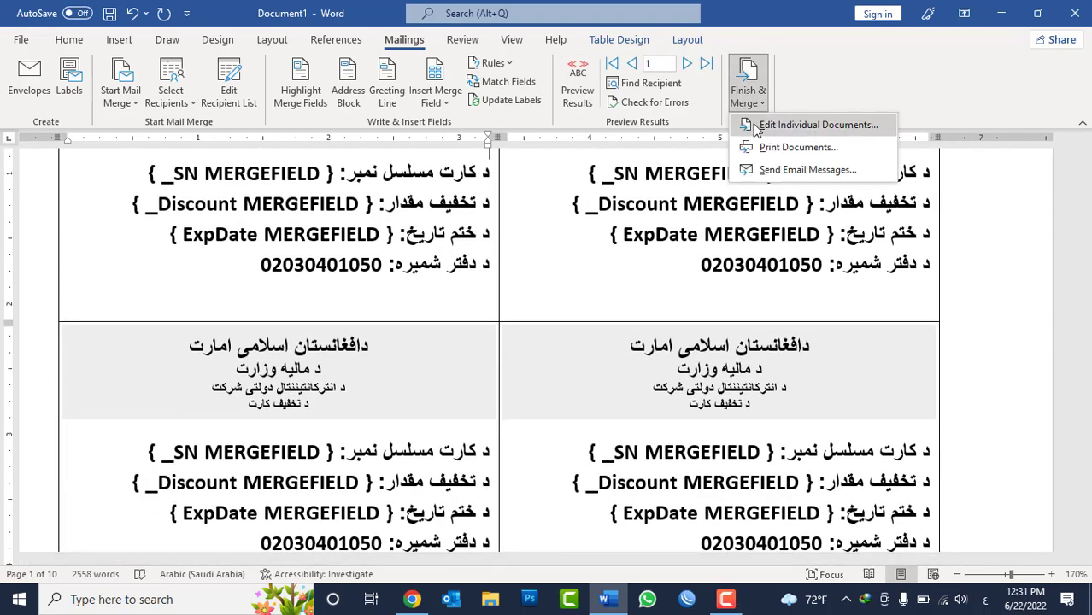
left_click(756, 127)
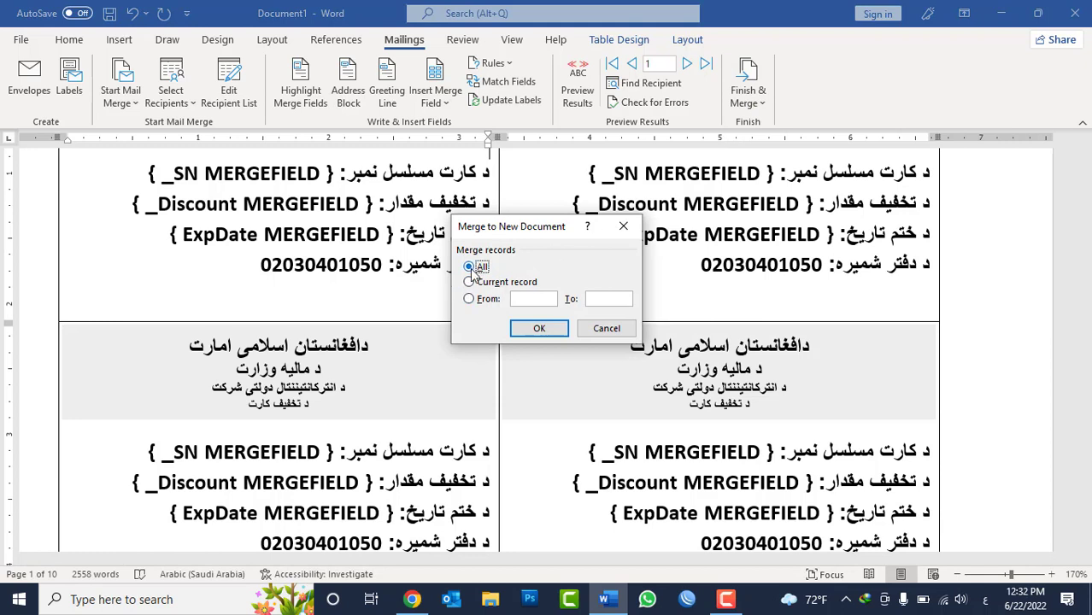
left_click(555, 326)
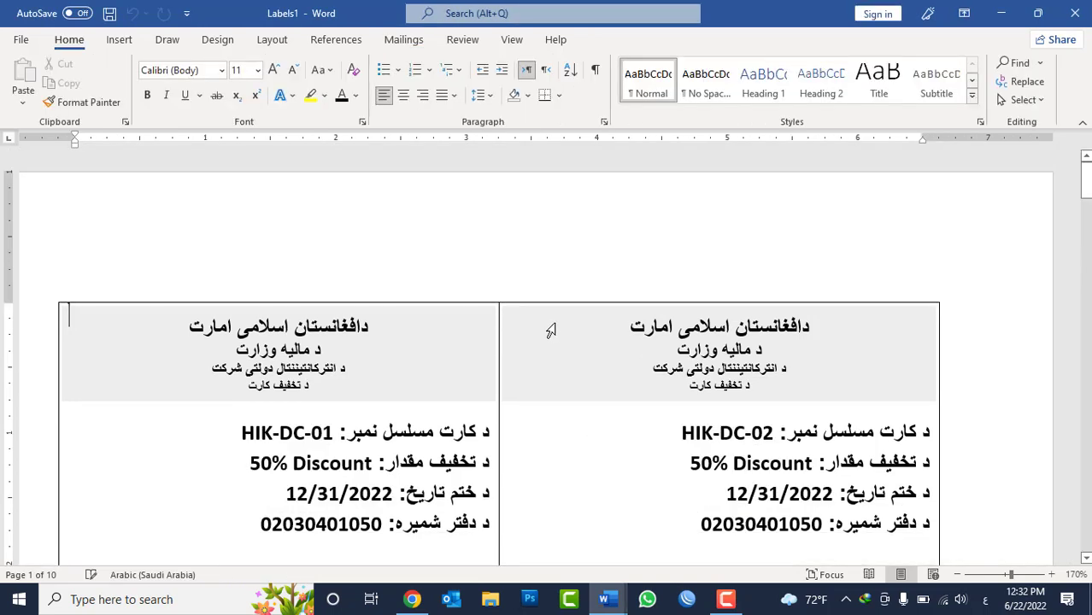
Scroll through Labels1 to verify cards through HIK-DC-80 at 15% discount, expiring 12/31/2022.
scroll(556, 325, "down", 3)
scroll(581, 329, "up", 1)
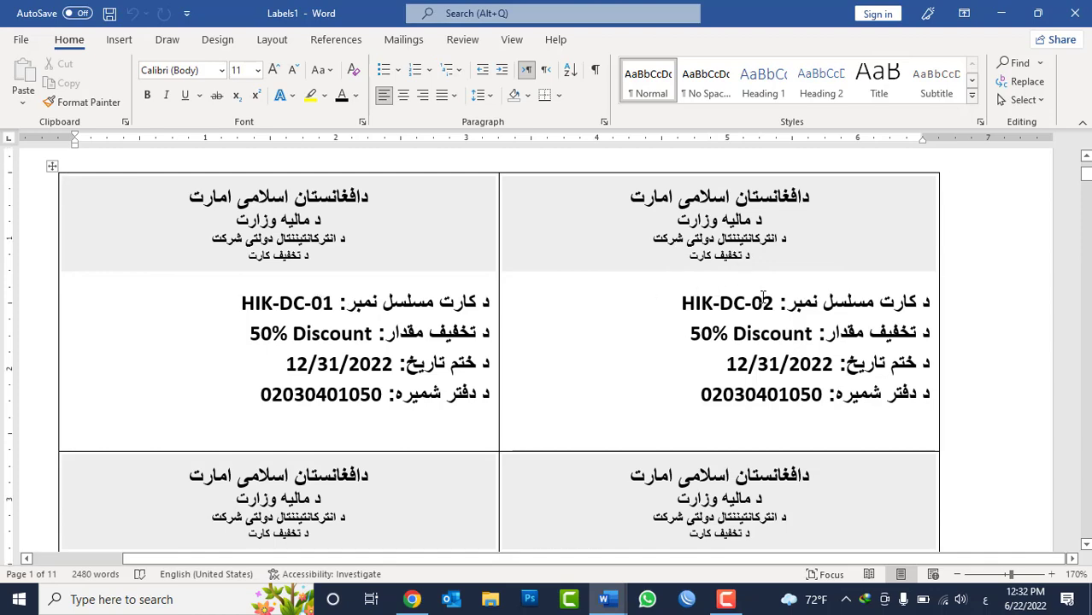
scroll(247, 382, "down", 3)
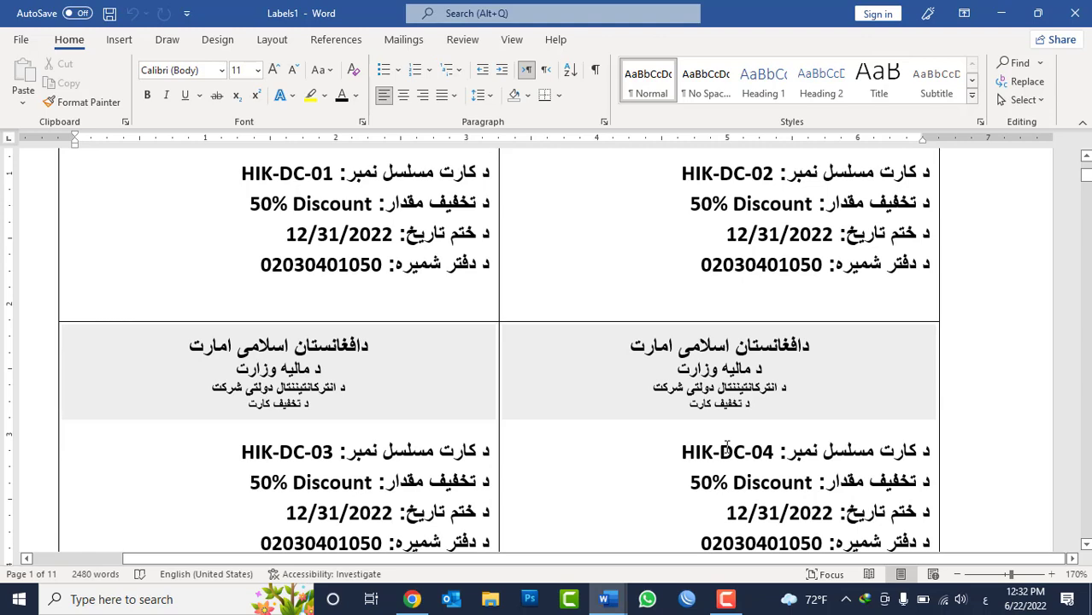
scroll(728, 449, "down", 3)
scroll(727, 448, "down", 3)
scroll(727, 449, "down", 3)
scroll(728, 448, "down", 3)
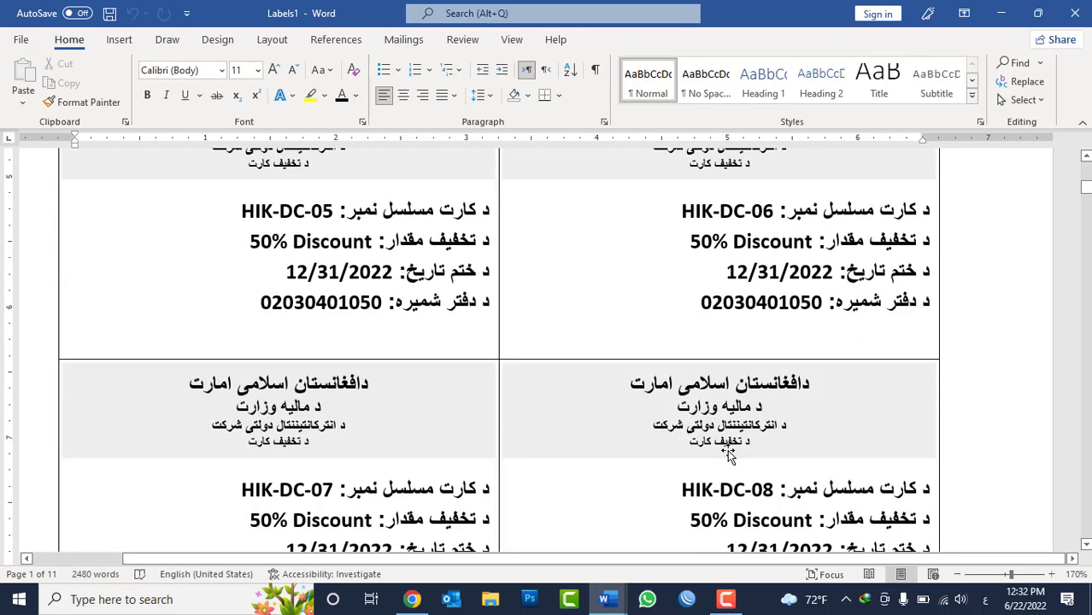
scroll(728, 453, "down", 5)
scroll(727, 453, "down", 5)
scroll(727, 453, "down", 5)
scroll(727, 453, "down", 5)
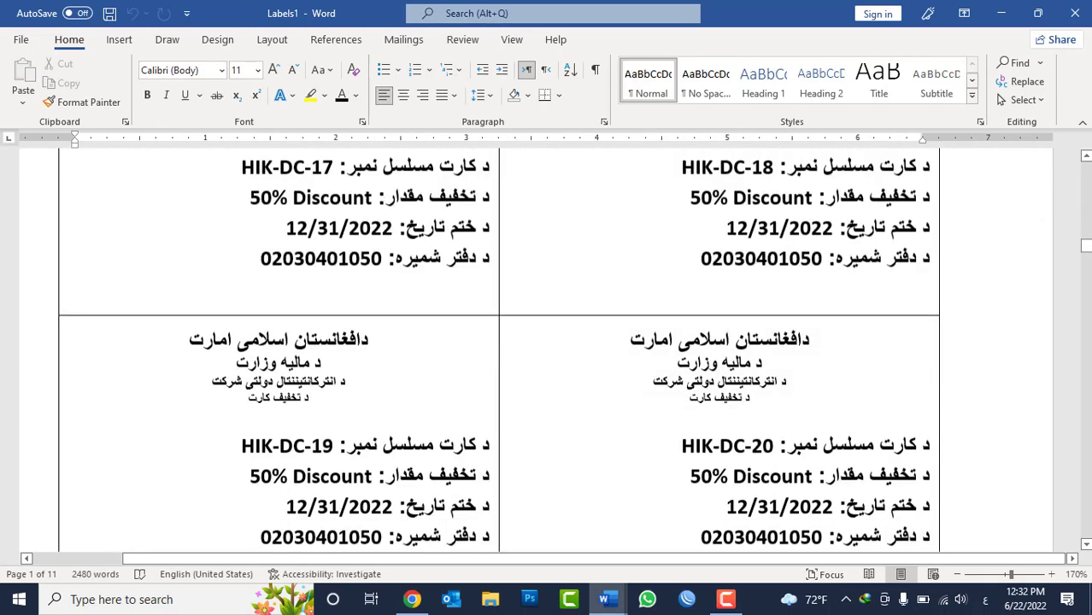
scroll(547, 351, "down", 3)
scroll(727, 453, "down", 5)
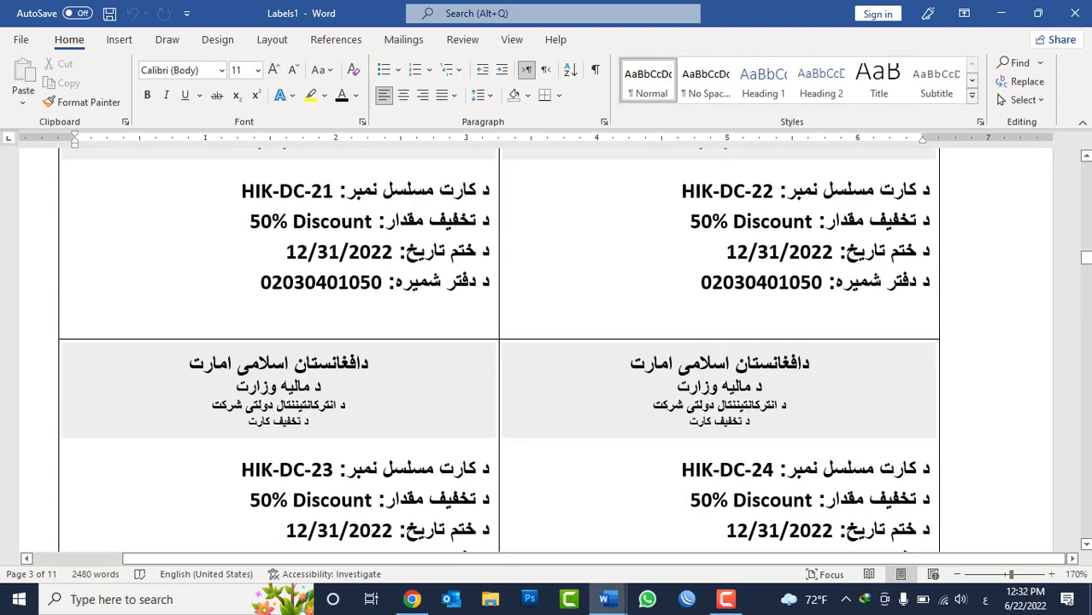
scroll(727, 453, "down", 5)
scroll(727, 453, "down", 5)
scroll(547, 350, "down", 5)
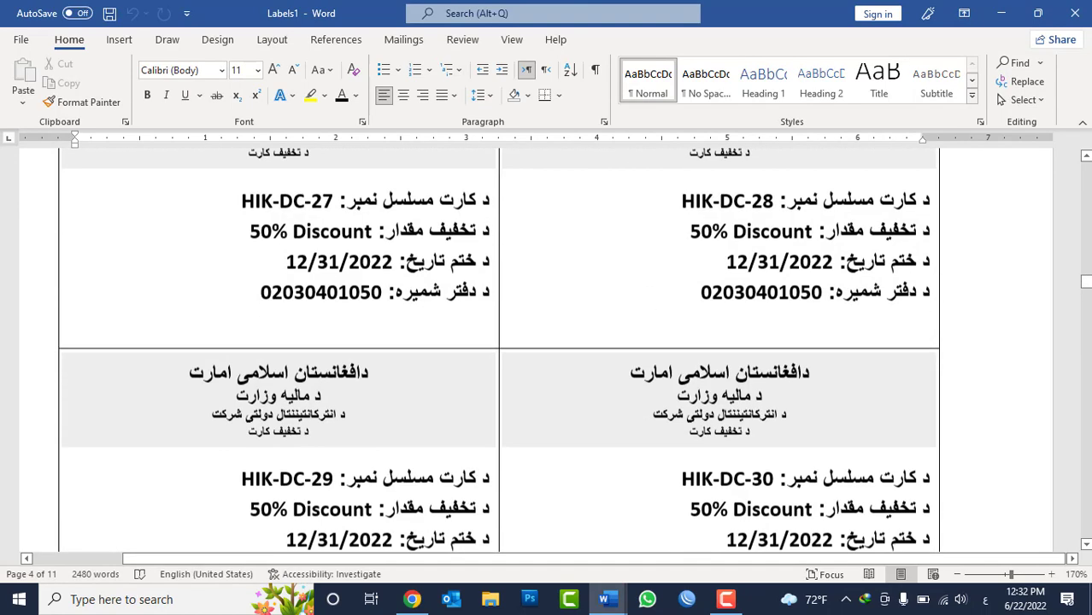
scroll(547, 350, "down", 5)
scroll(547, 350, "down", 5)
scroll(547, 350, "down", 5)
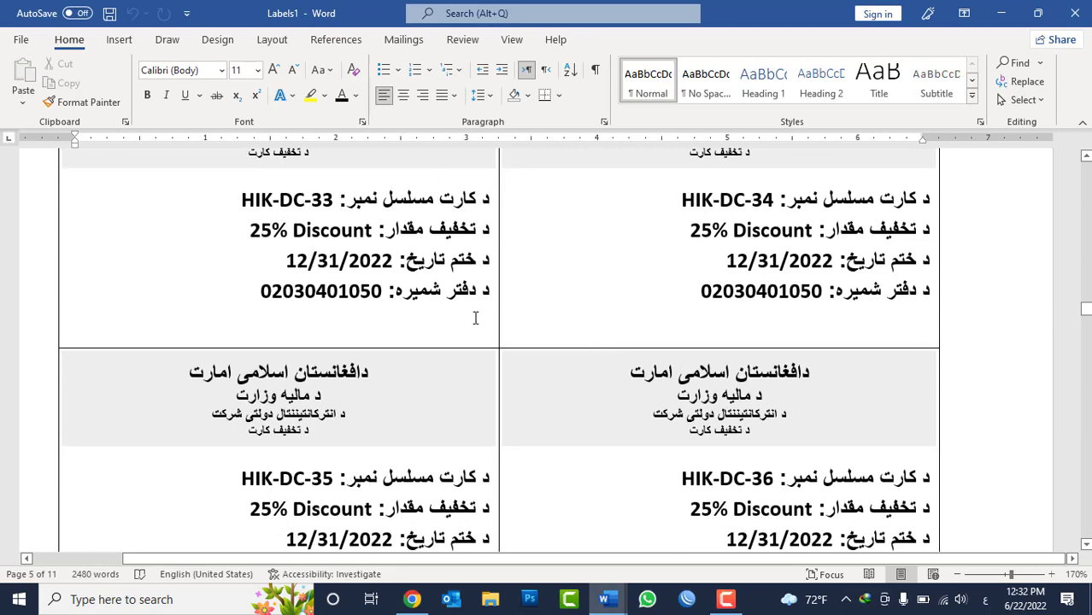
scroll(476, 318, "down", 5)
left_click_drag(1087, 316, 1086, 494)
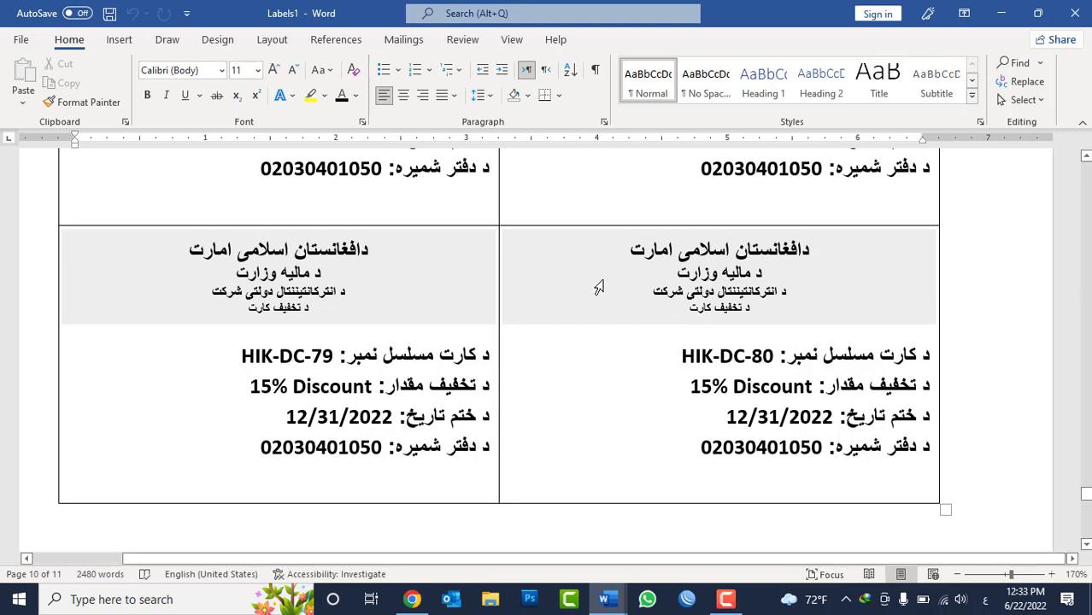
Return to the label template, highlight its merge fields and open the recipient list.
left_click(409, 39)
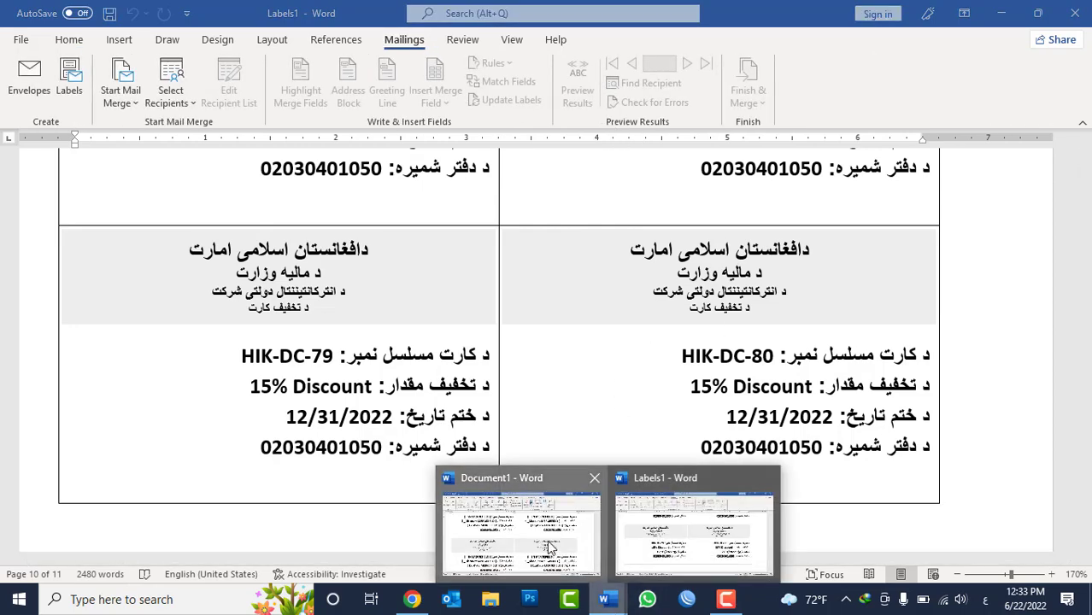
left_click(517, 504)
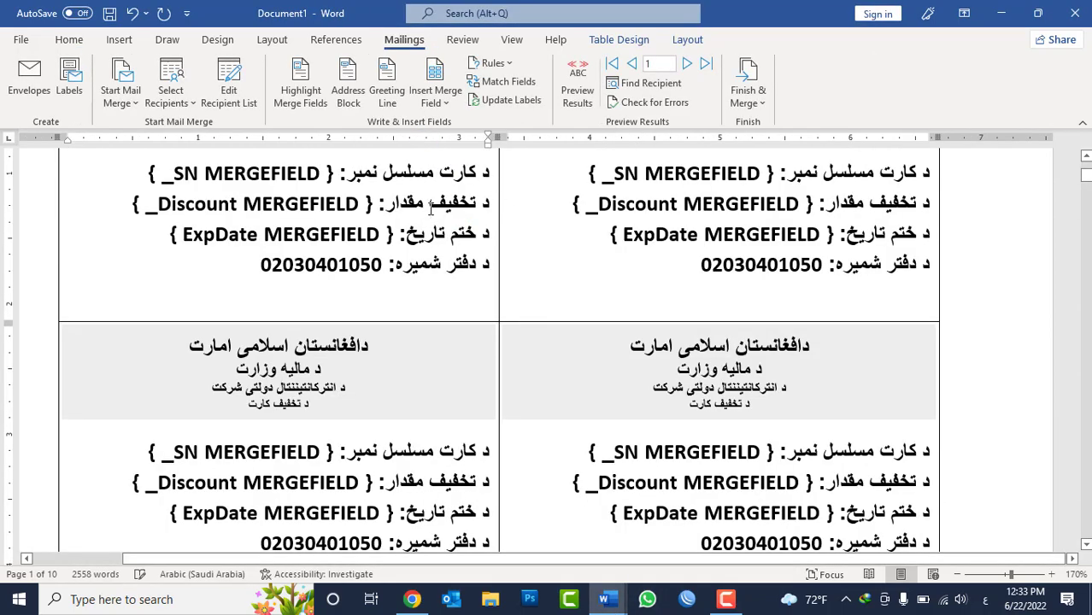
left_click(301, 81)
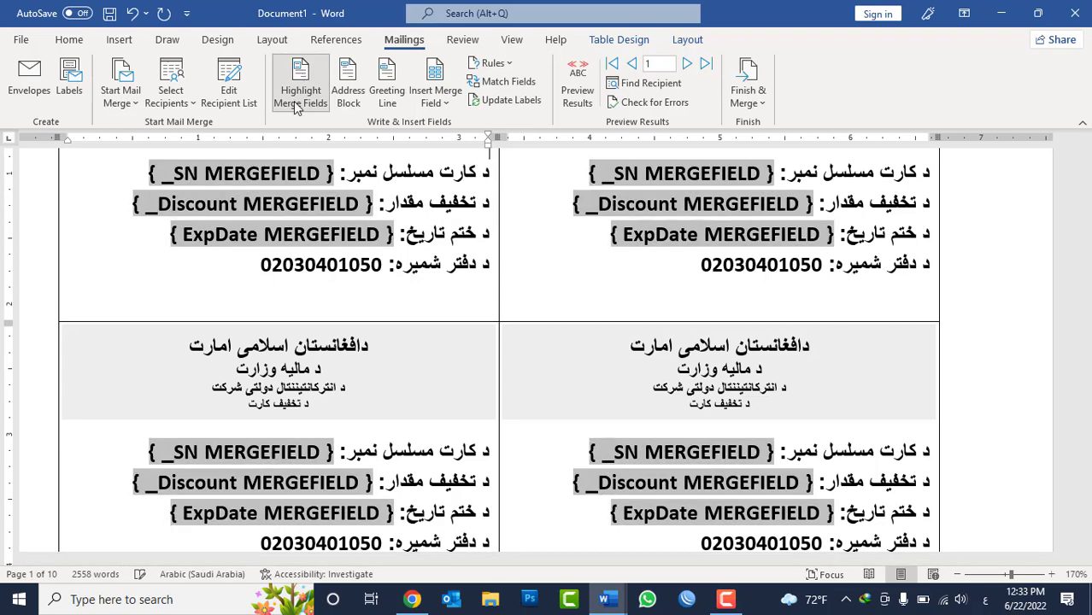
left_click(229, 96)
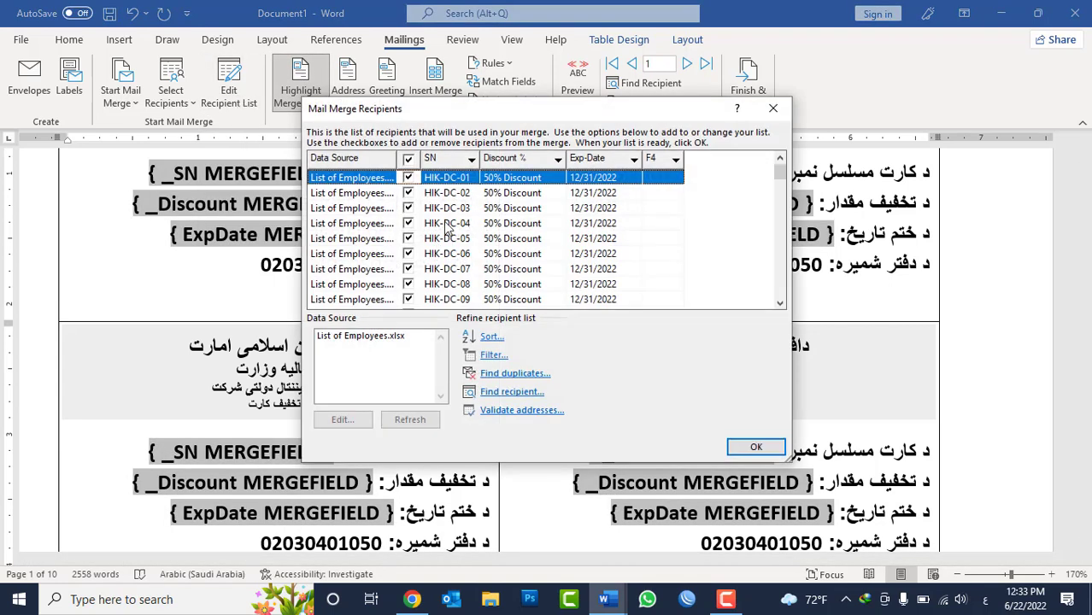
left_click(408, 178)
left_click(409, 178)
Uncheck cards HIK-DC-70 through HIK-DC-80 in the recipient list and confirm.
left_click_drag(780, 175, 779, 295)
left_click(409, 299)
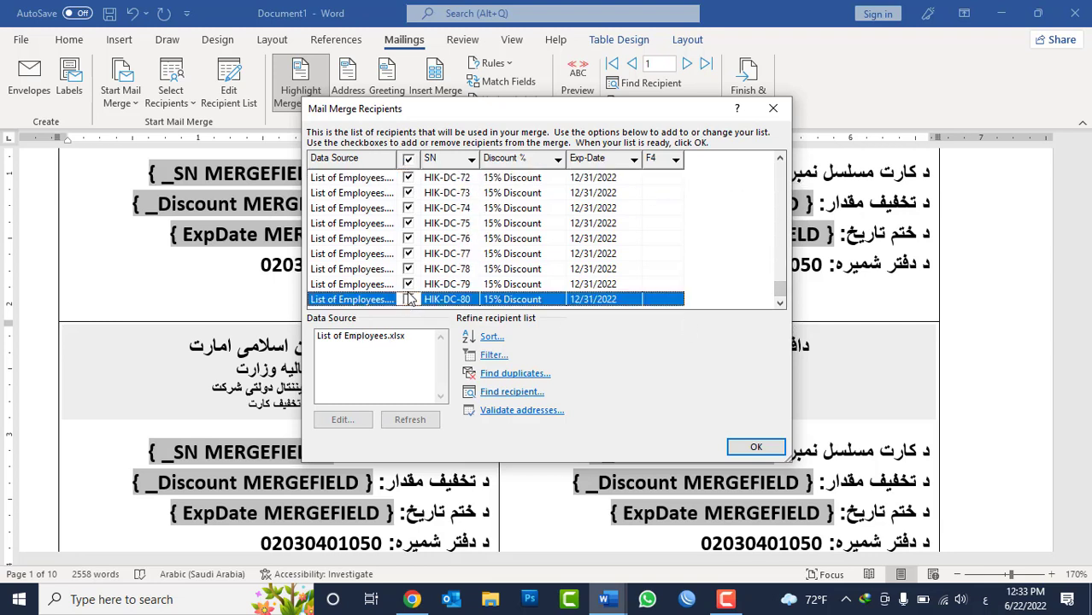
left_click(409, 283)
left_click(409, 268)
left_click(409, 254)
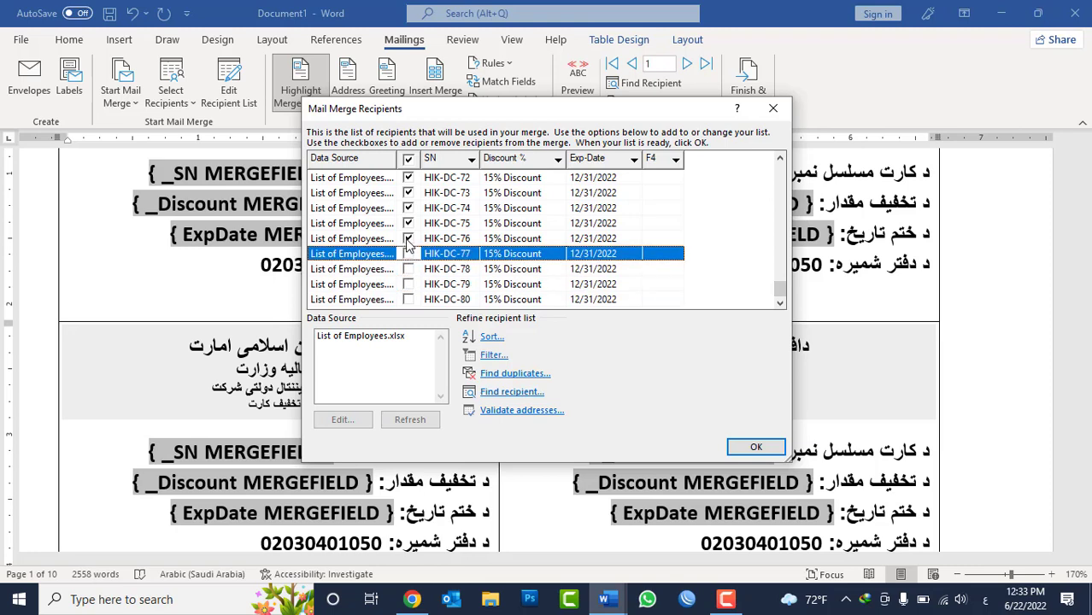
left_click(409, 239)
left_click(408, 223)
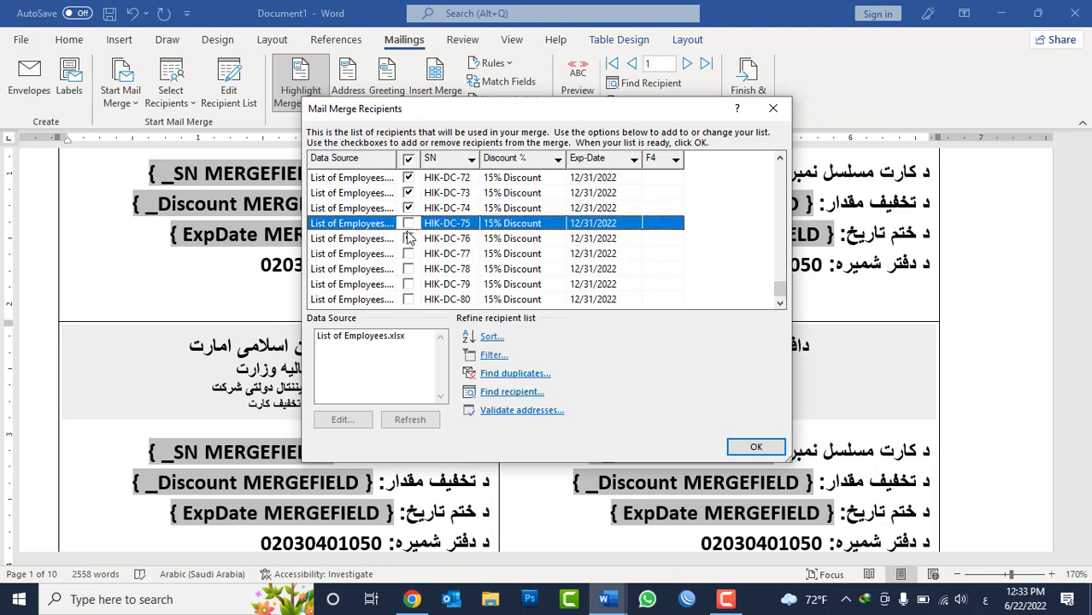
left_click(409, 238)
left_click(409, 208)
left_click(408, 192)
left_click(409, 176)
scroll(408, 180, "up", 1)
left_click(408, 207)
left_click(409, 193)
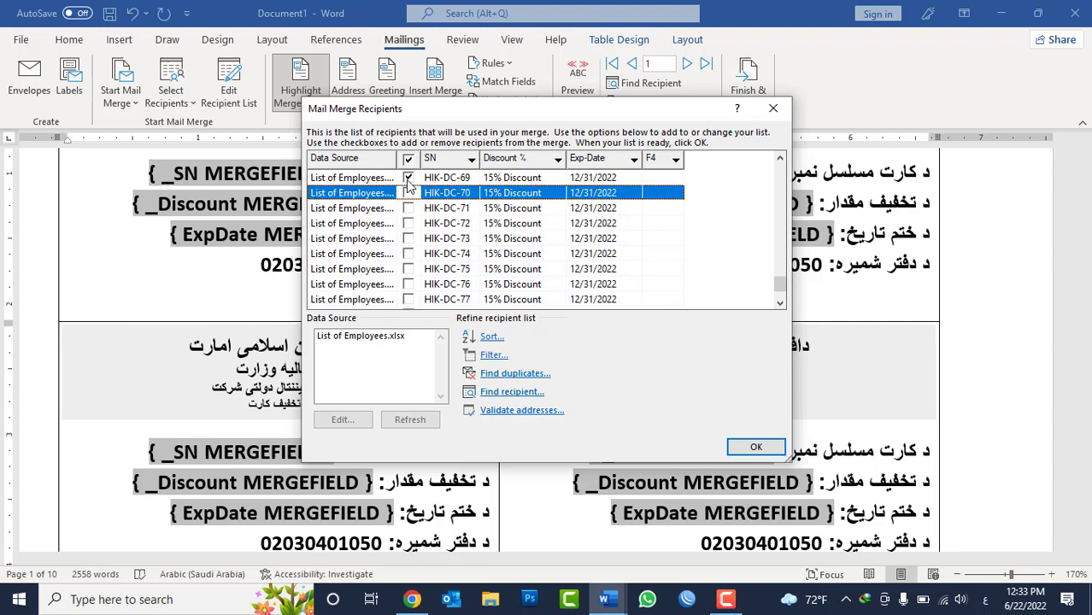
left_click(756, 447)
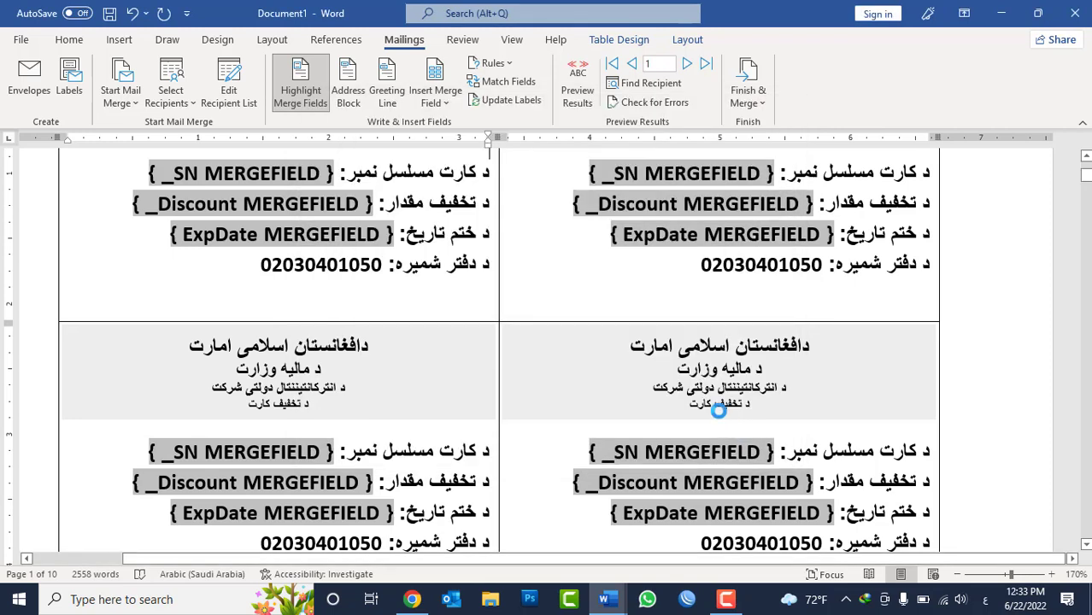
Merge all included records into a new document, Labels2, then minimize it to show Document1.
left_click(747, 96)
left_click(758, 127)
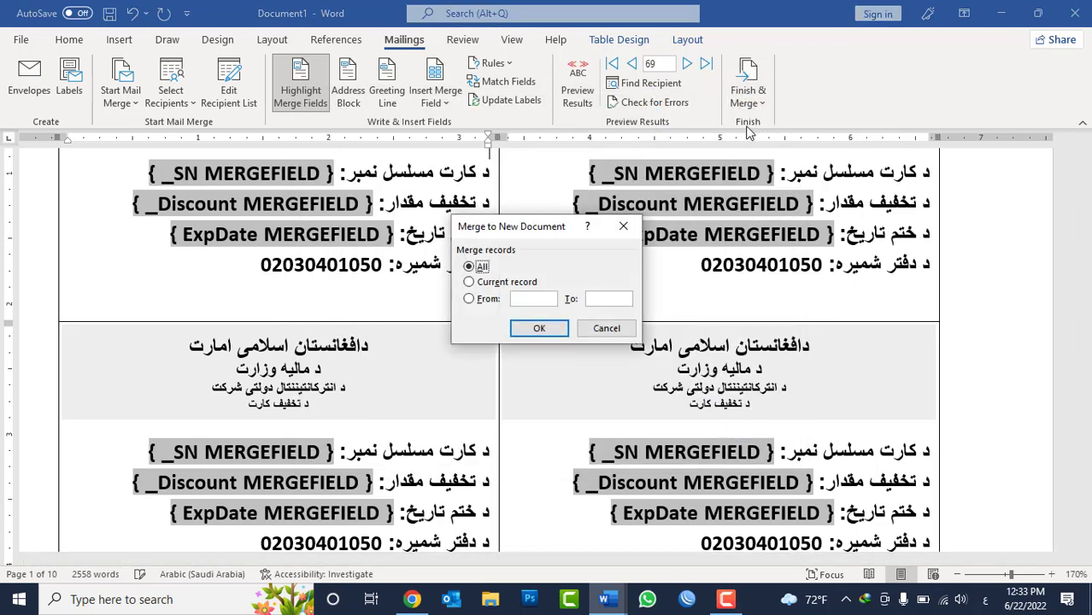
left_click(541, 329)
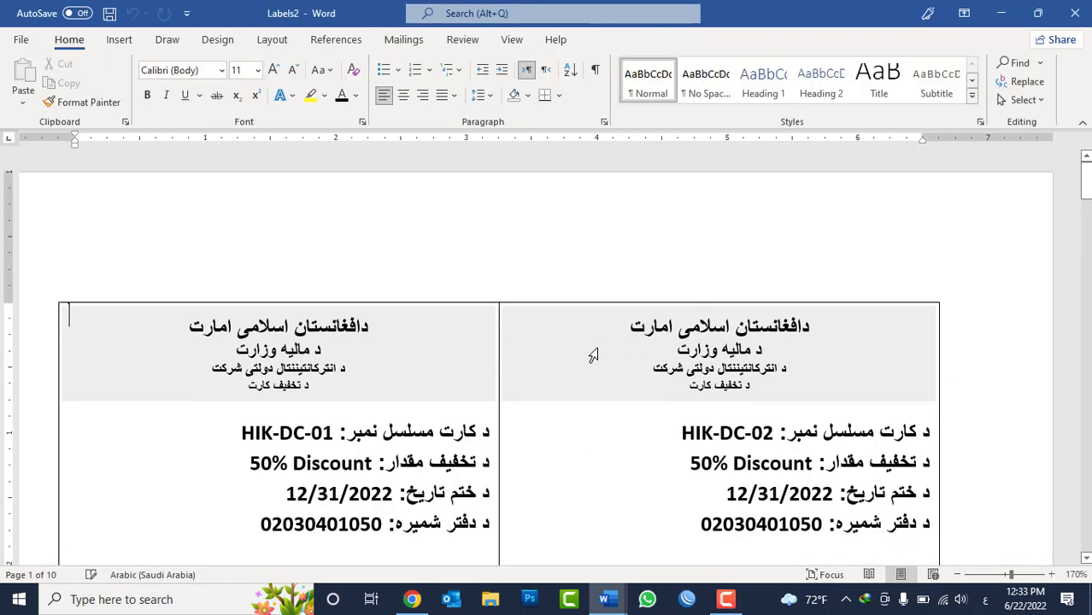
mouse_move(1086, 174)
left_mouse_down()
mouse_move(1085, 550)
mouse_move(1086, 510)
left_mouse_up()
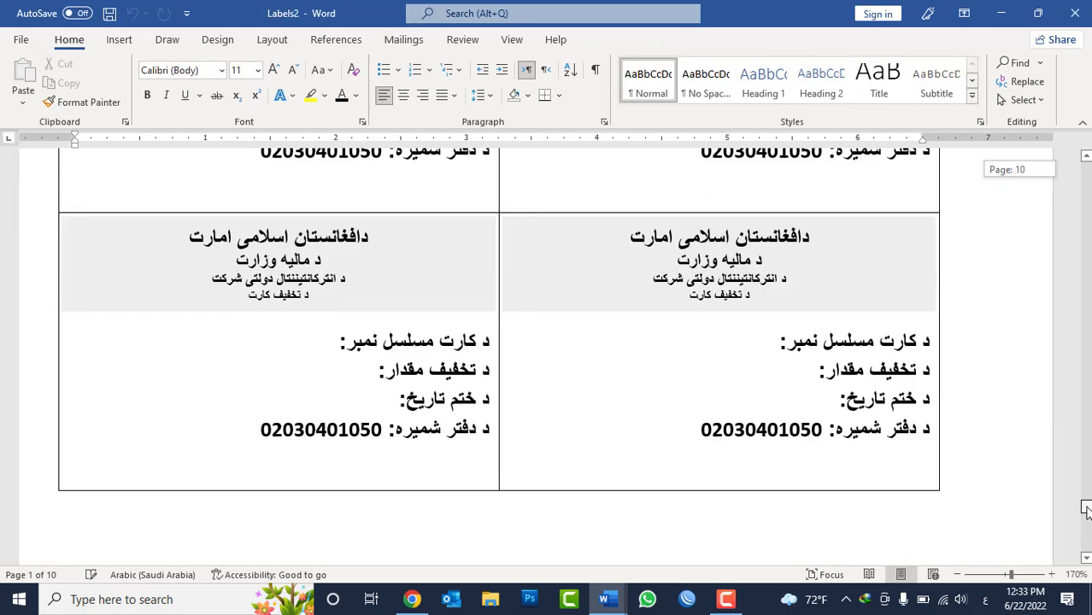
left_click(1001, 13)
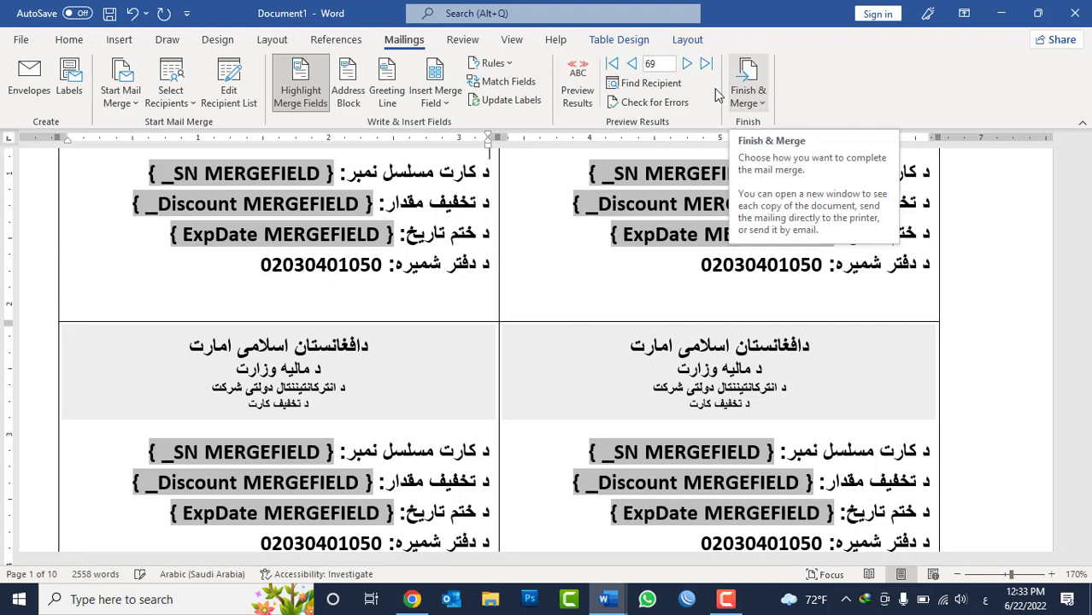
left_click(229, 86)
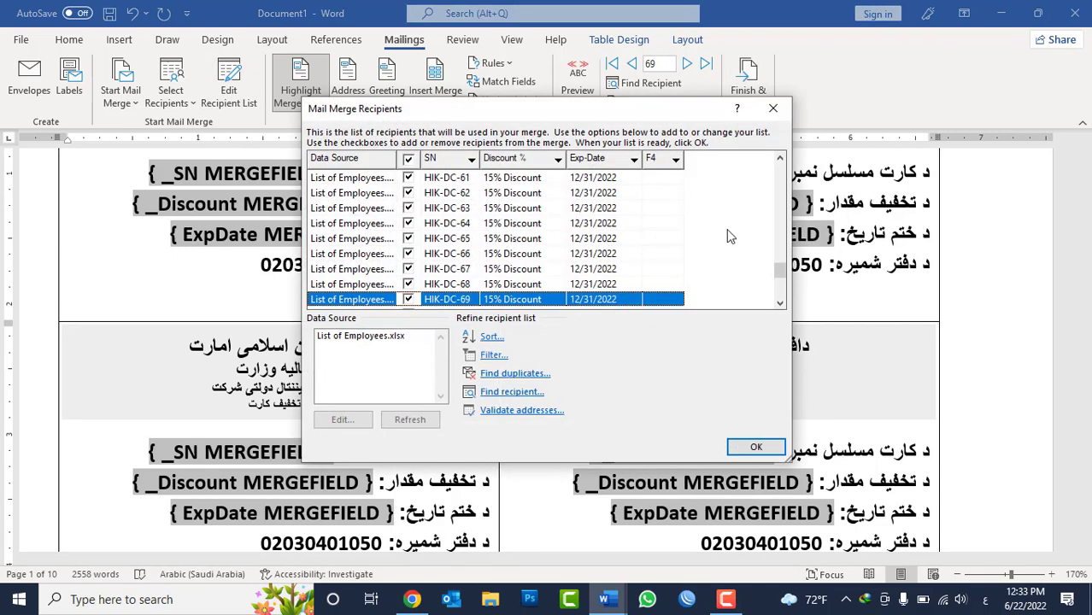
left_click_drag(782, 282, 782, 292)
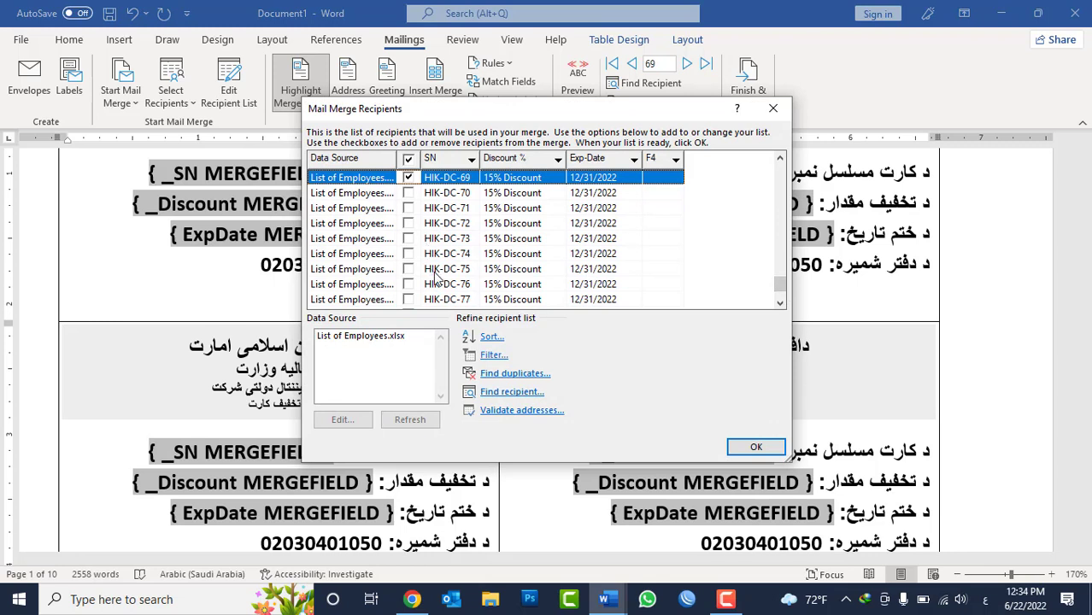
left_click(756, 447)
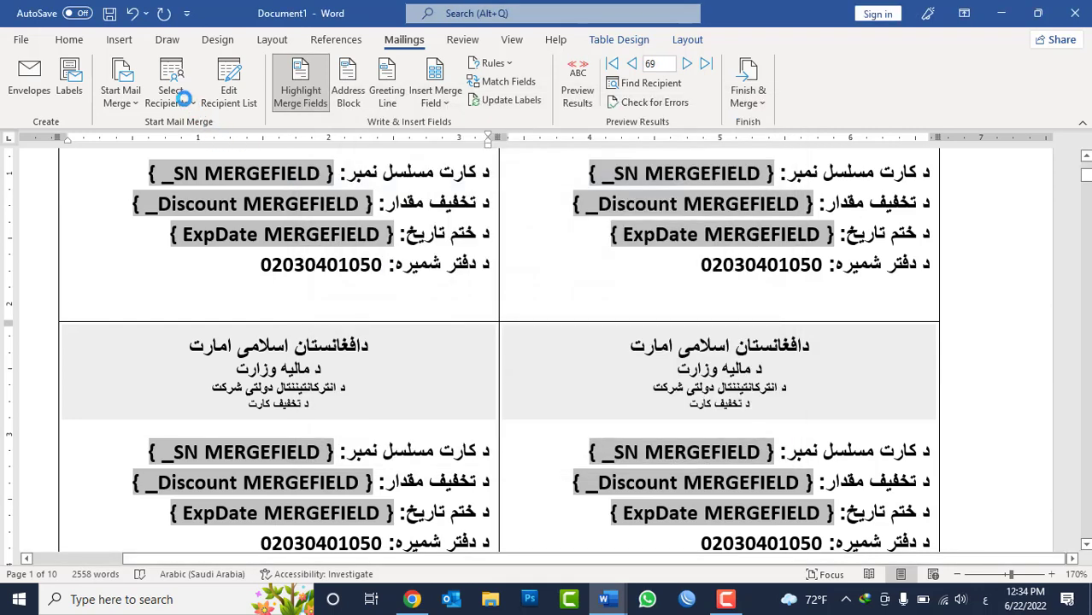
left_click(122, 101)
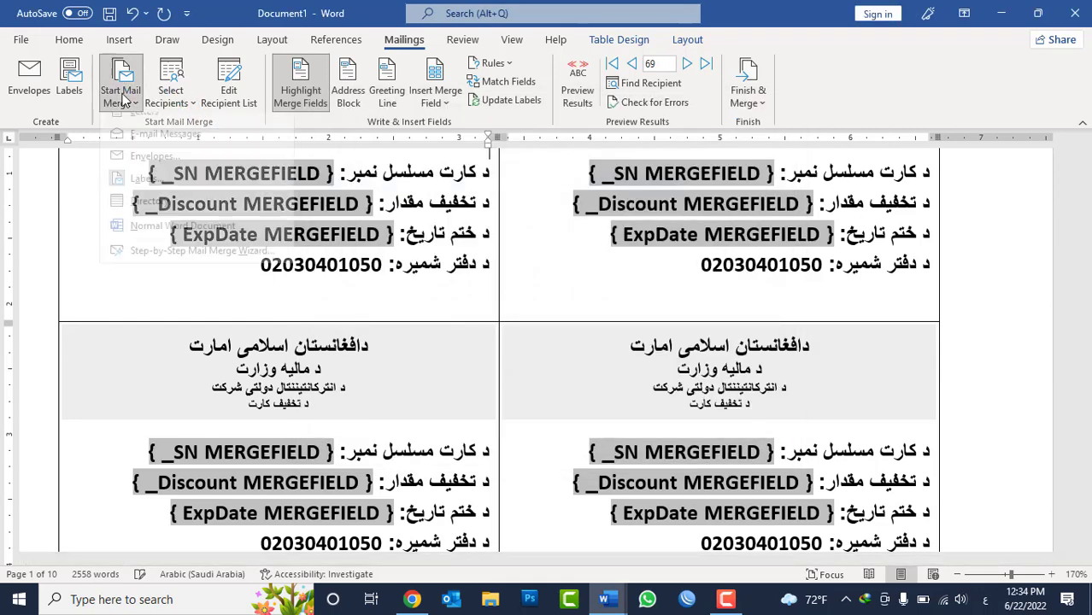
left_click(177, 104)
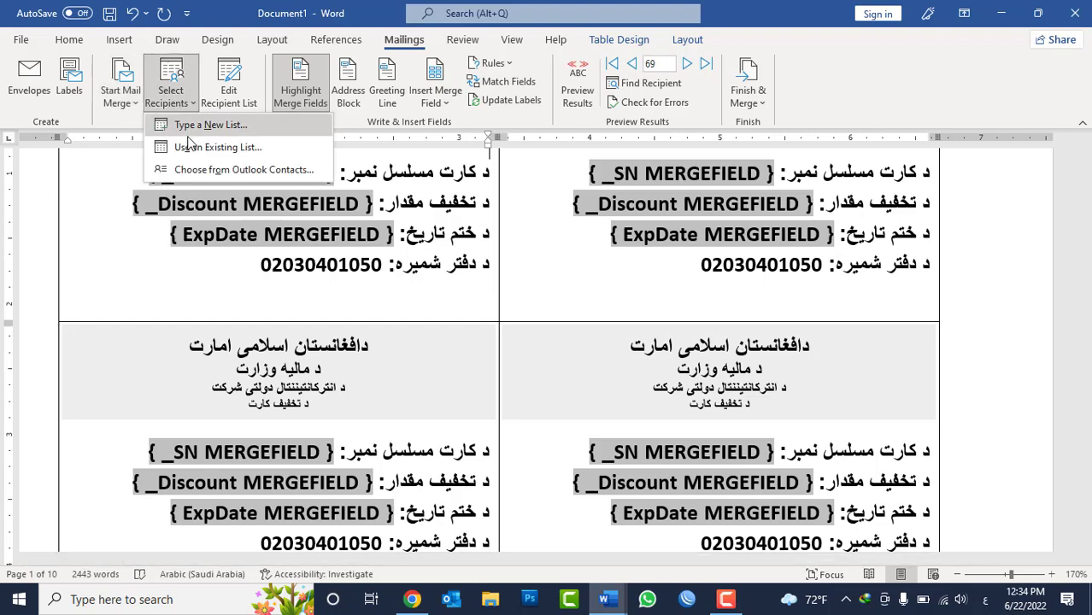
left_click(194, 147)
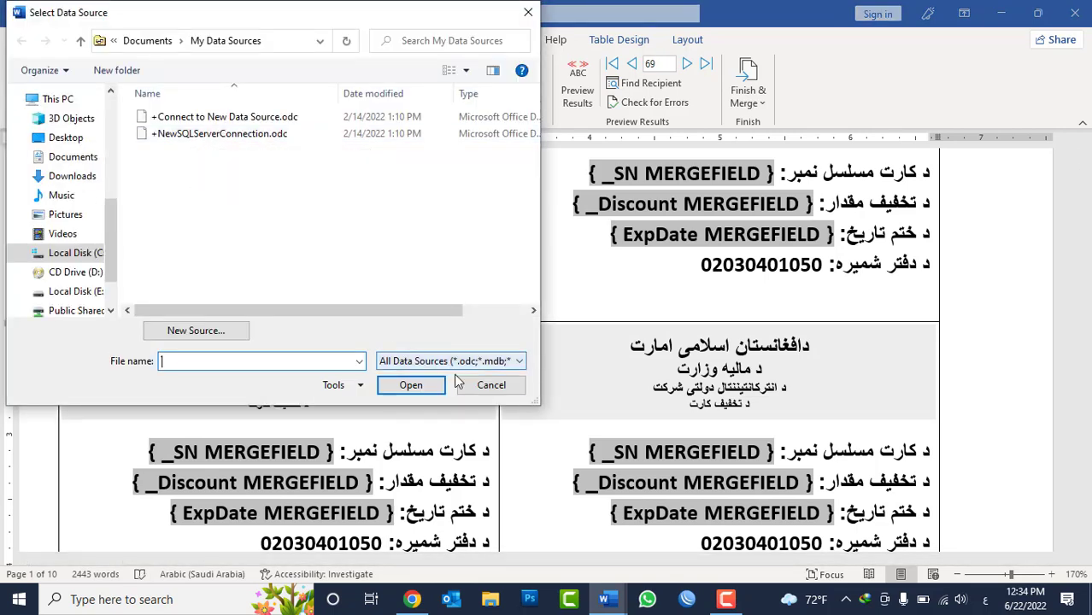
left_click(491, 384)
left_click(177, 100)
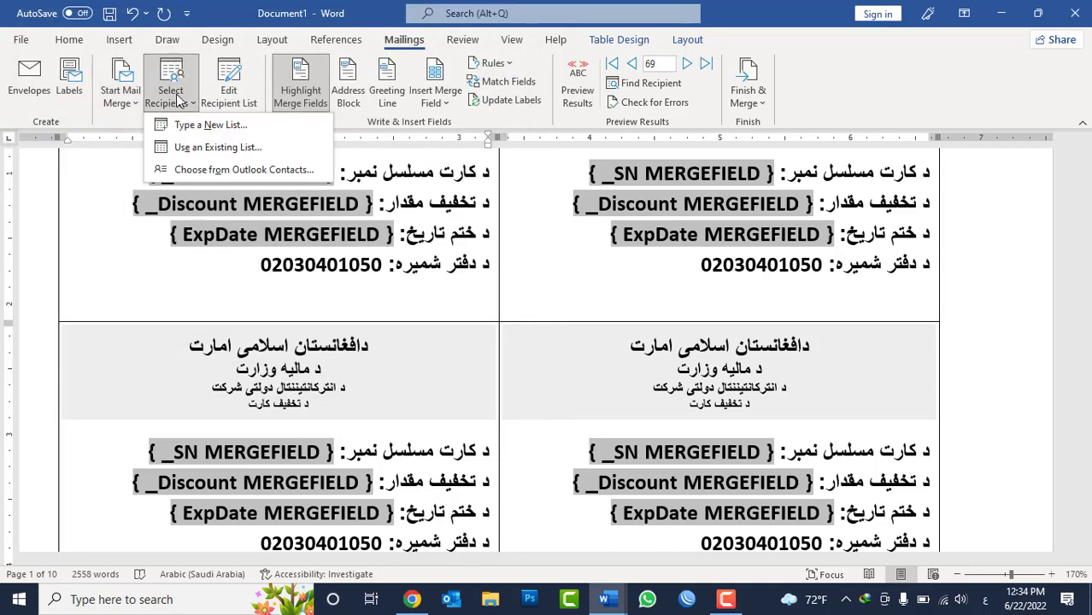
left_click(195, 126)
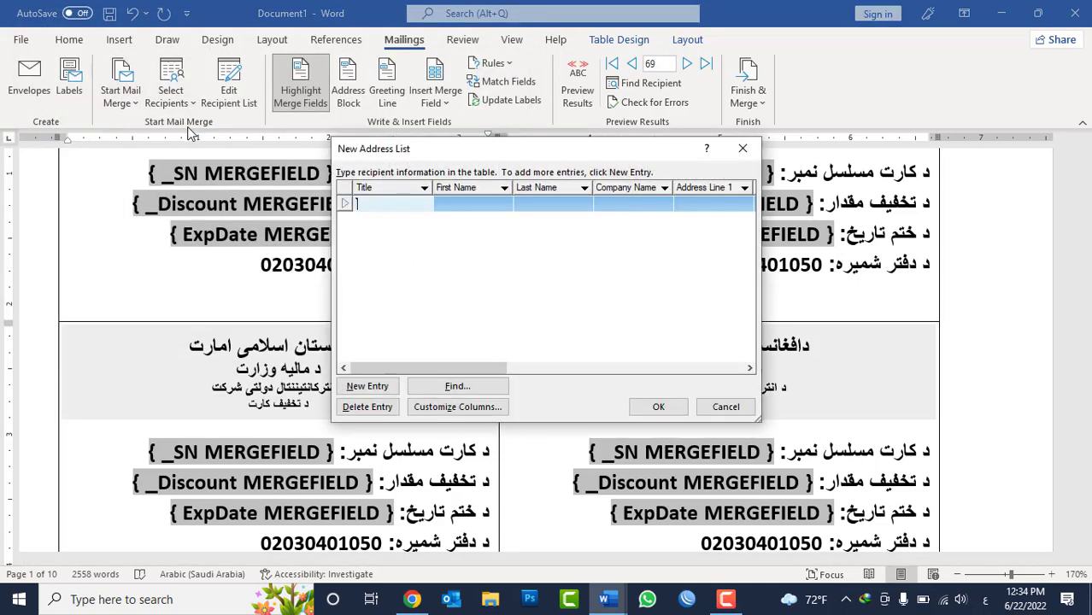
left_click(444, 408)
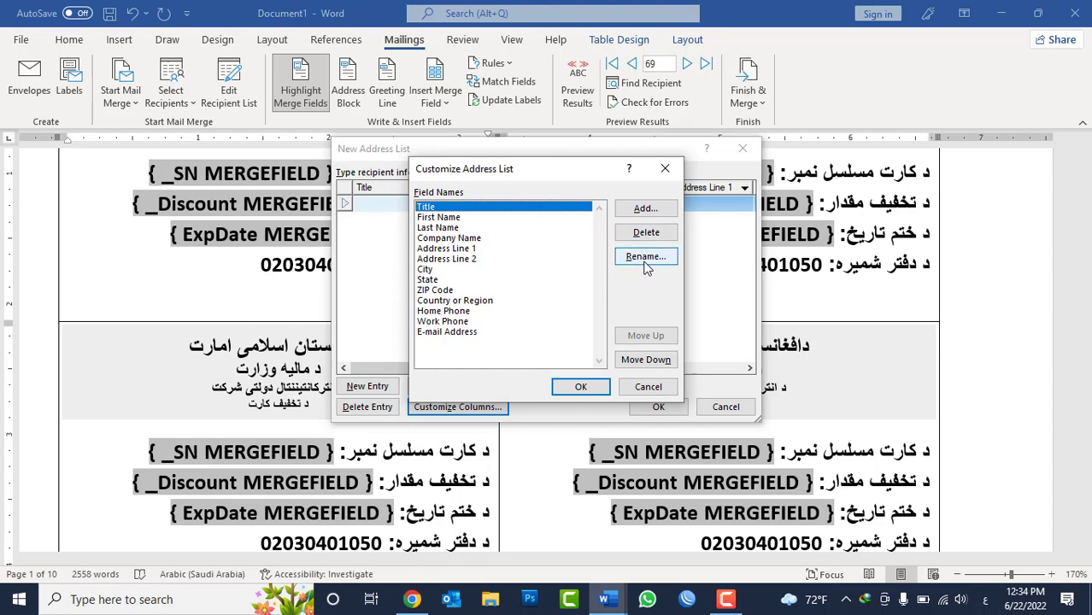
left_click(648, 386)
left_click(718, 409)
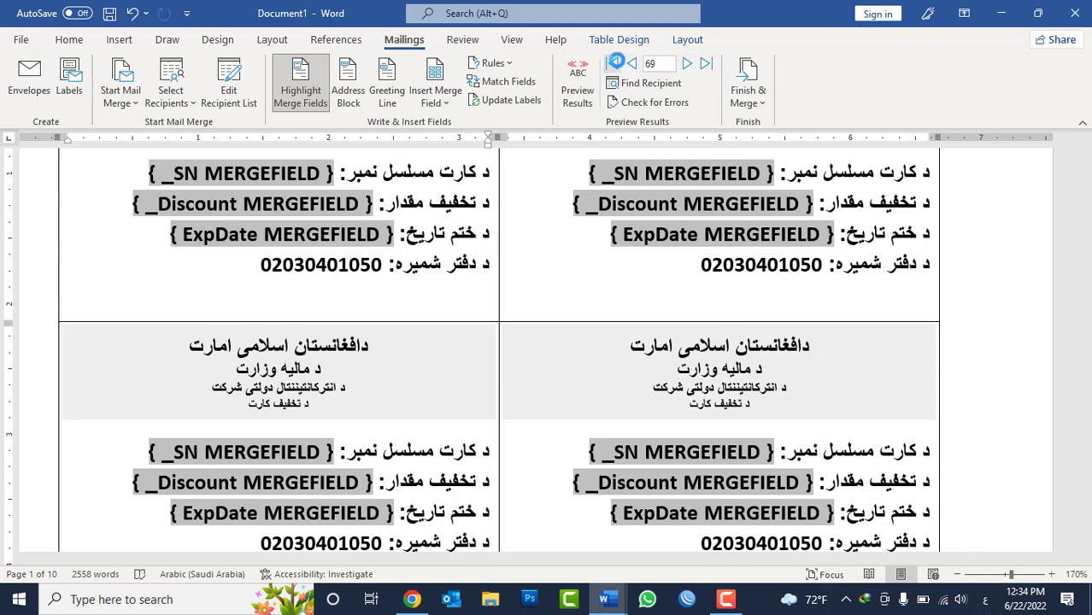
Preview the last card and record 68, toggle merged results, and bring up the Review tools.
left_click(703, 65)
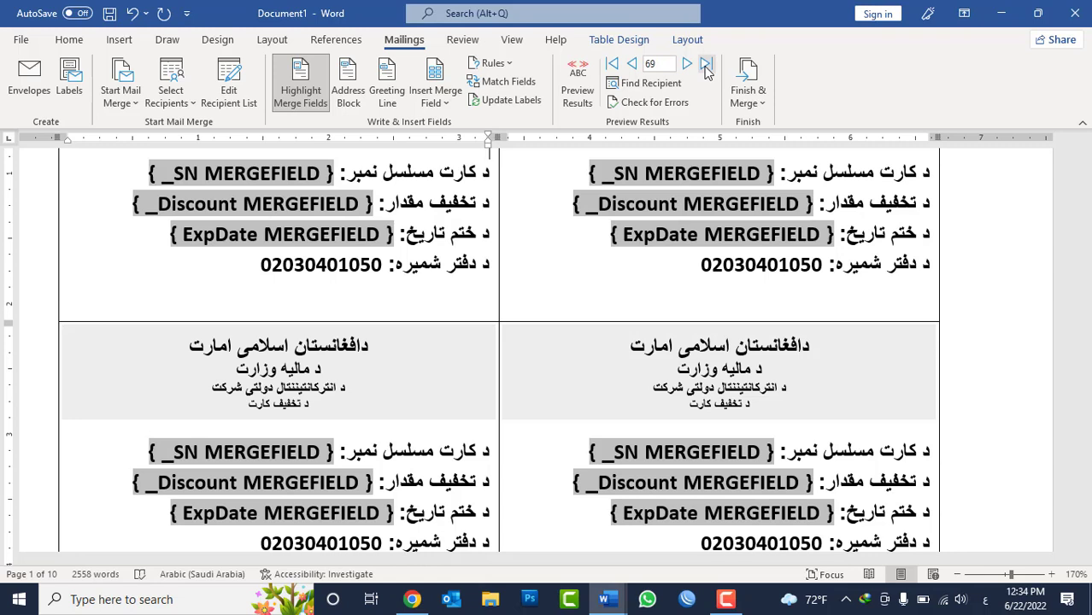
left_click(632, 63)
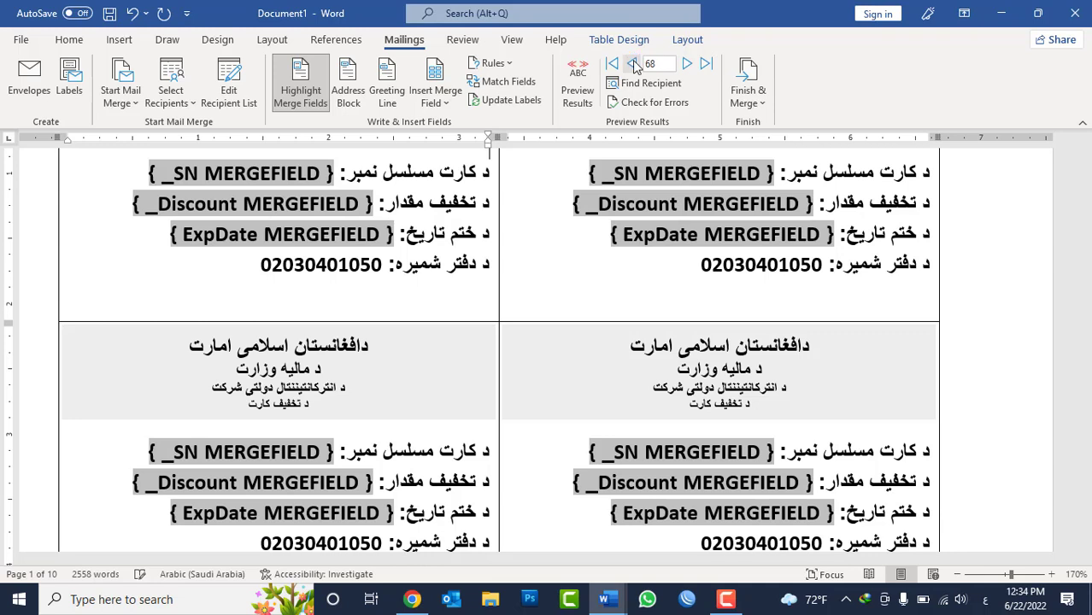
left_click(582, 94)
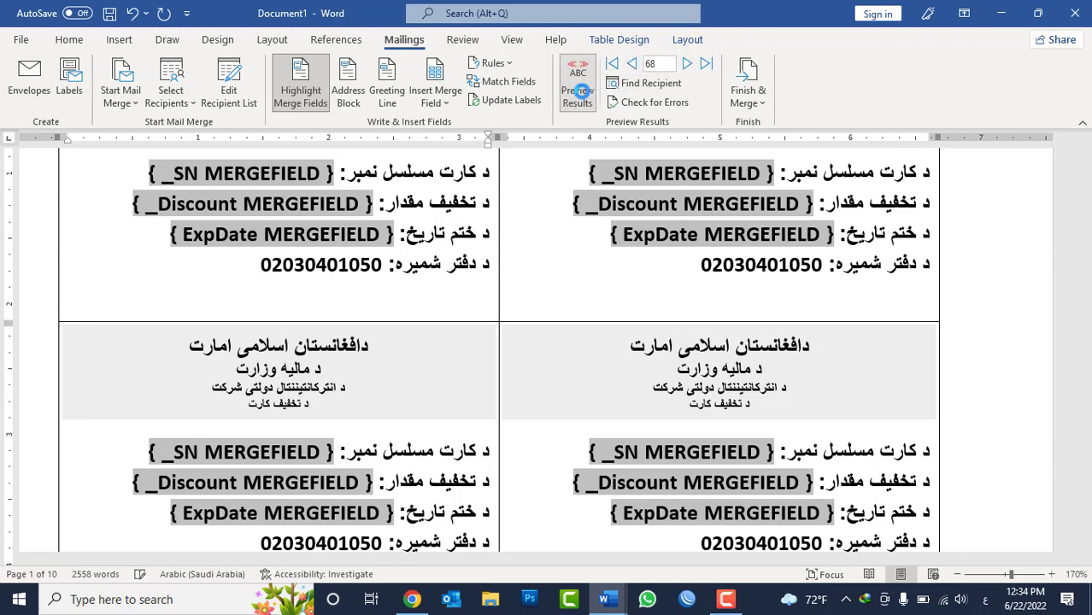
left_click(579, 94)
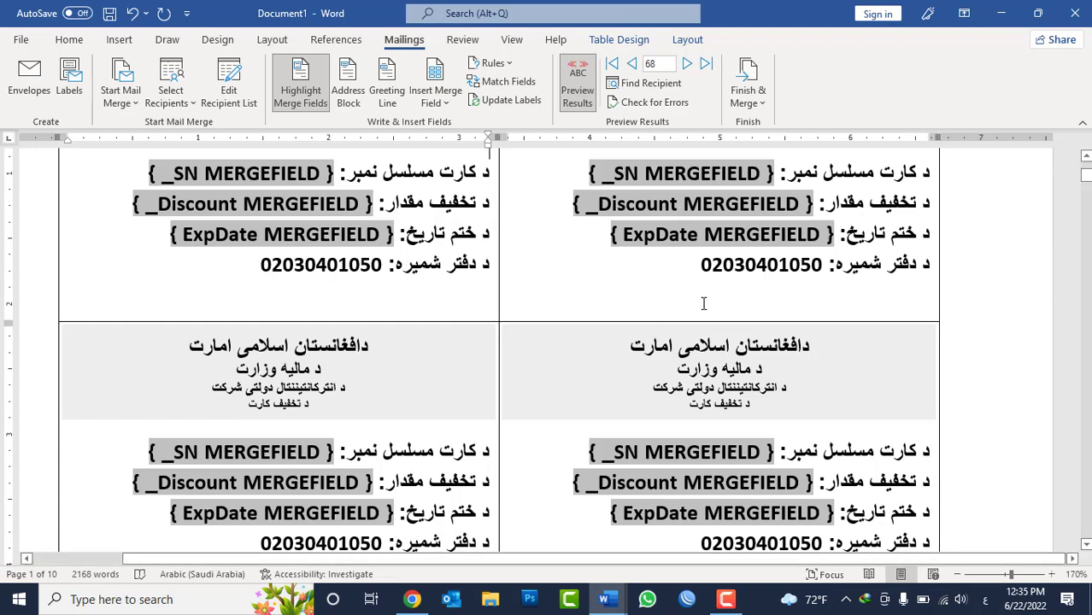
left_click(462, 39)
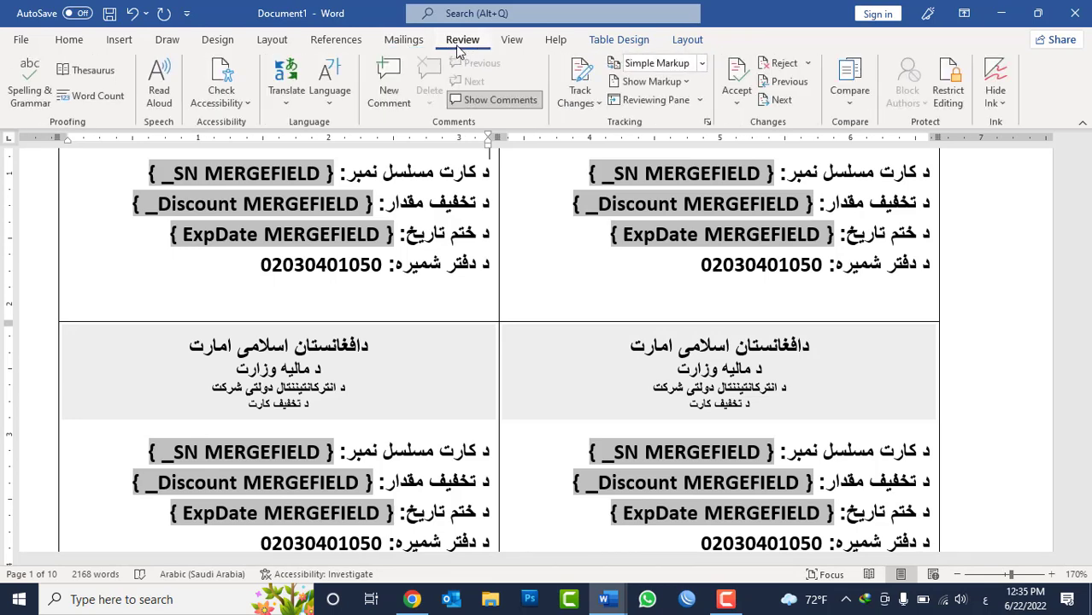